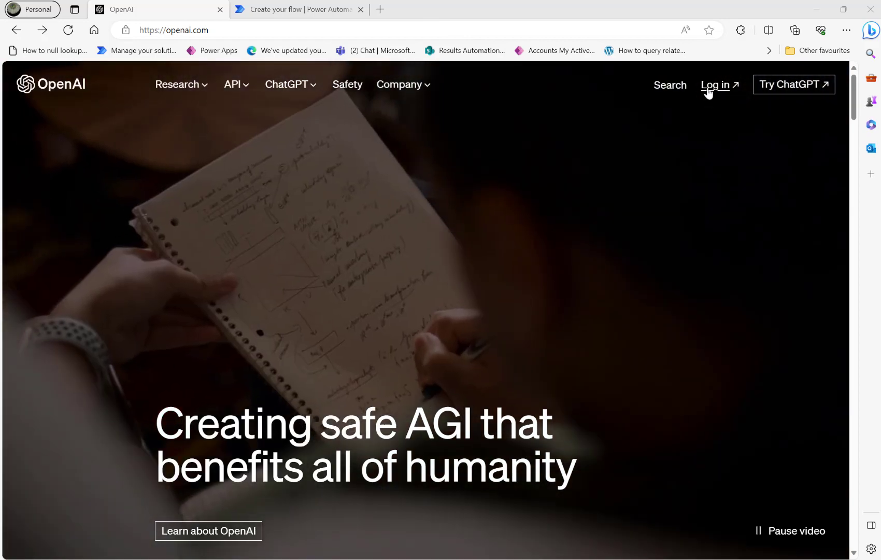
- Log in to the OpenAI platform, open the API keys page and view the form for creating a new secret key
click(708, 91)
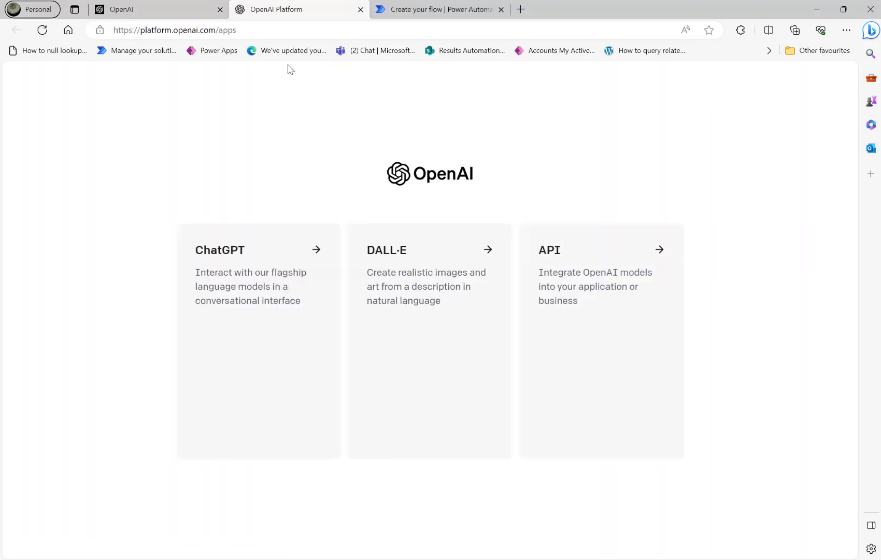
click(558, 280)
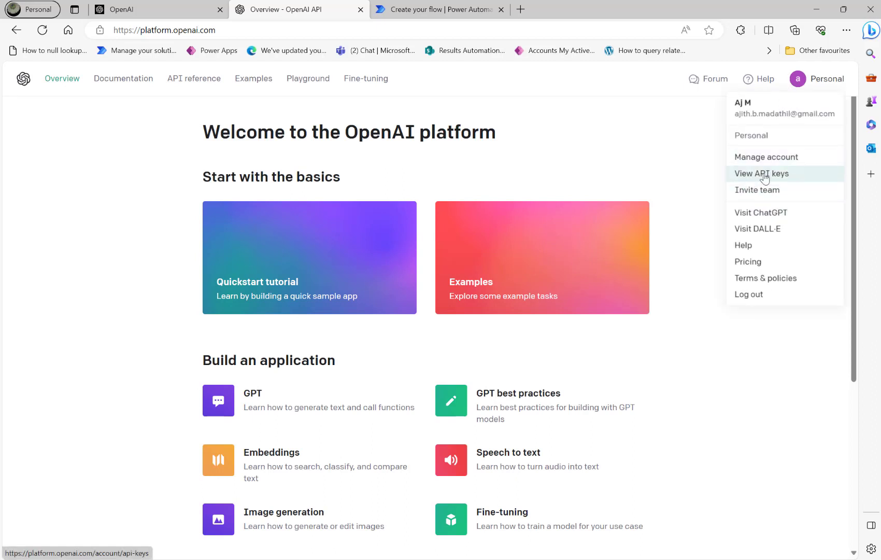
click(762, 173)
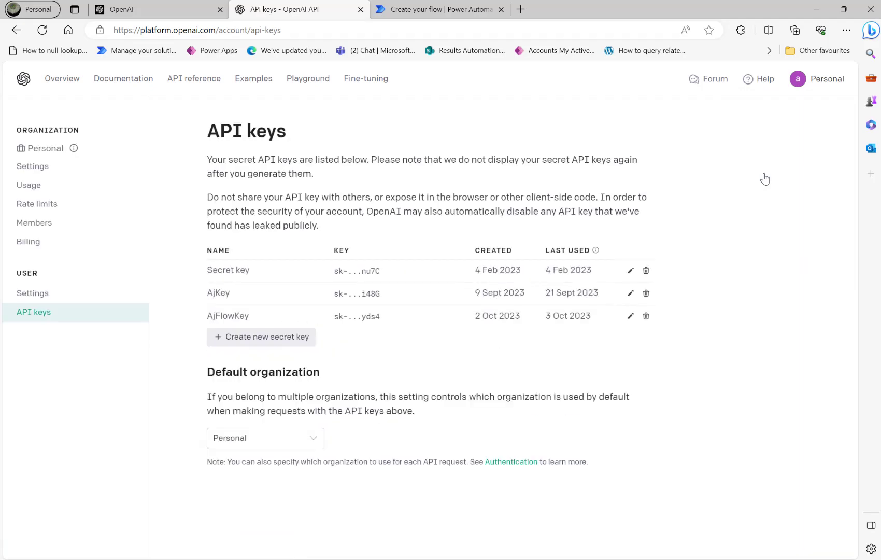
click(258, 340)
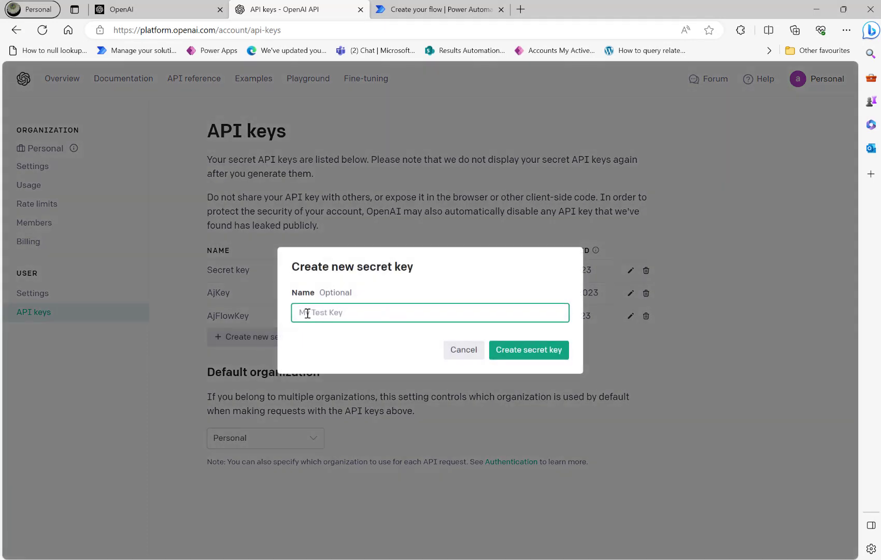
click(450, 351)
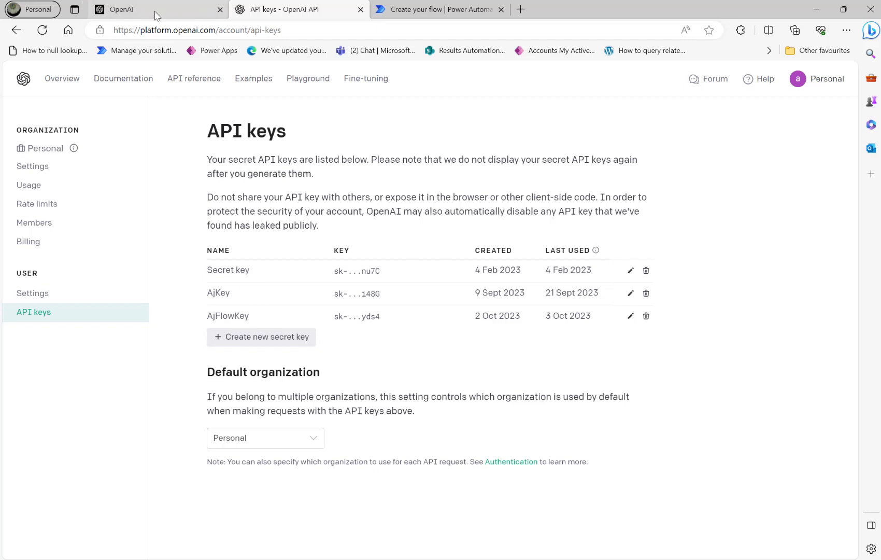
- Switch to the Power Automate flow and add a Compose action after the manual trigger
click(421, 10)
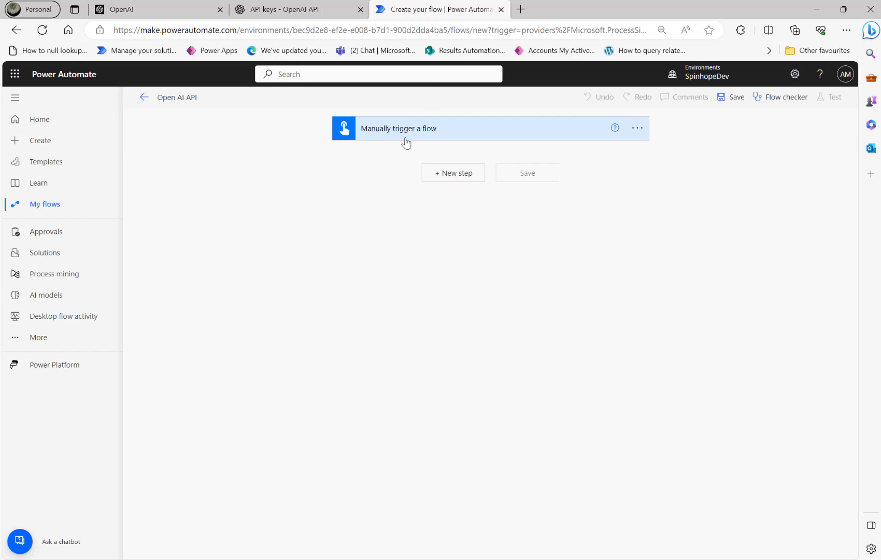
click(451, 176)
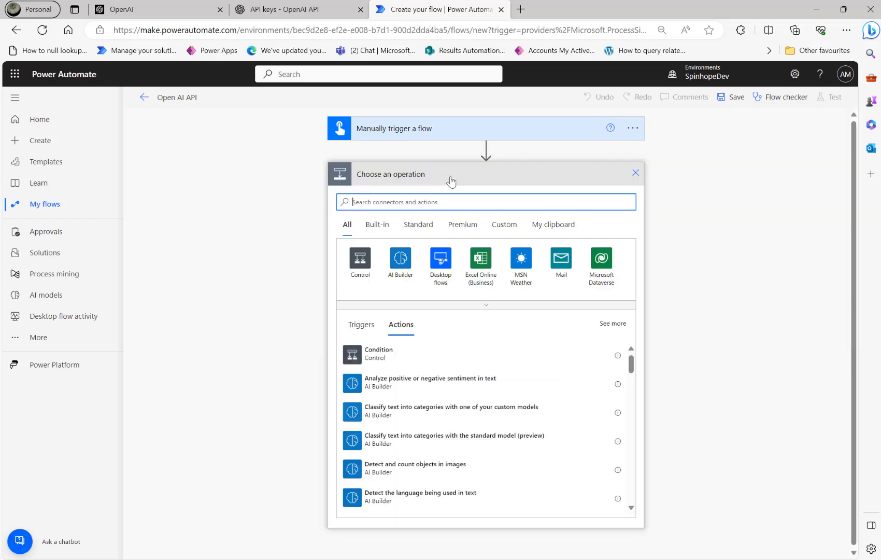
text(compose)
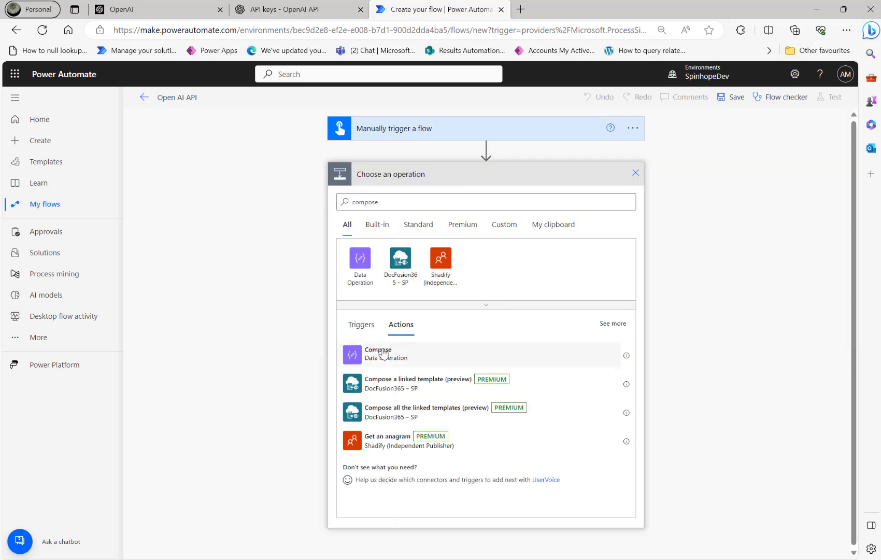
click(384, 352)
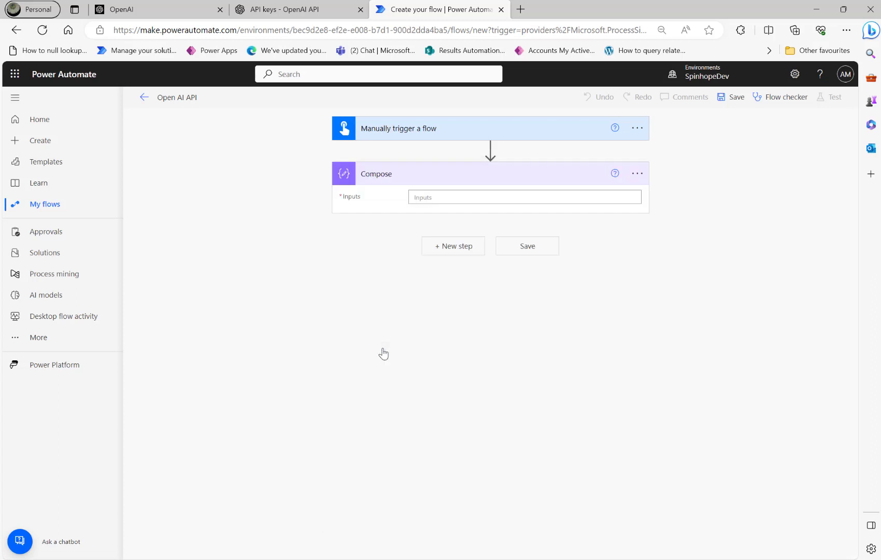
- Rename the Compose action as API Key
click(637, 174)
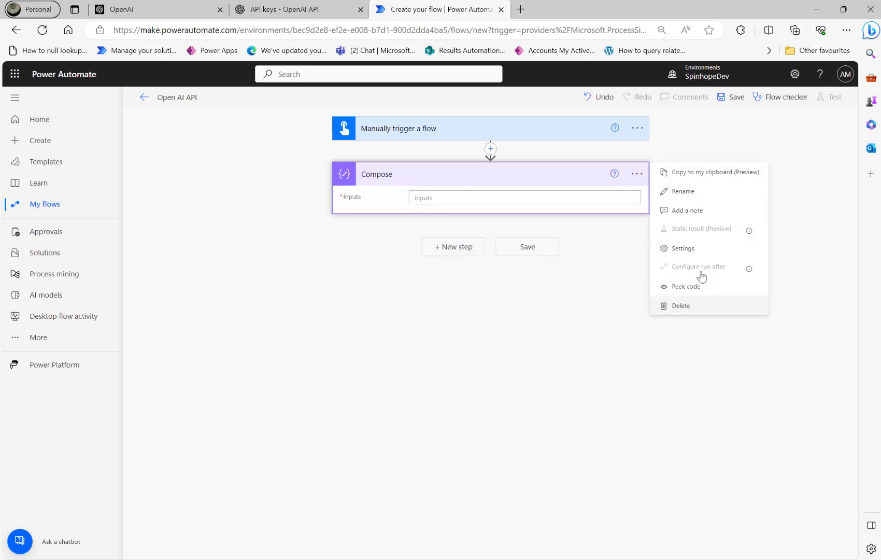
click(692, 198)
text(API)
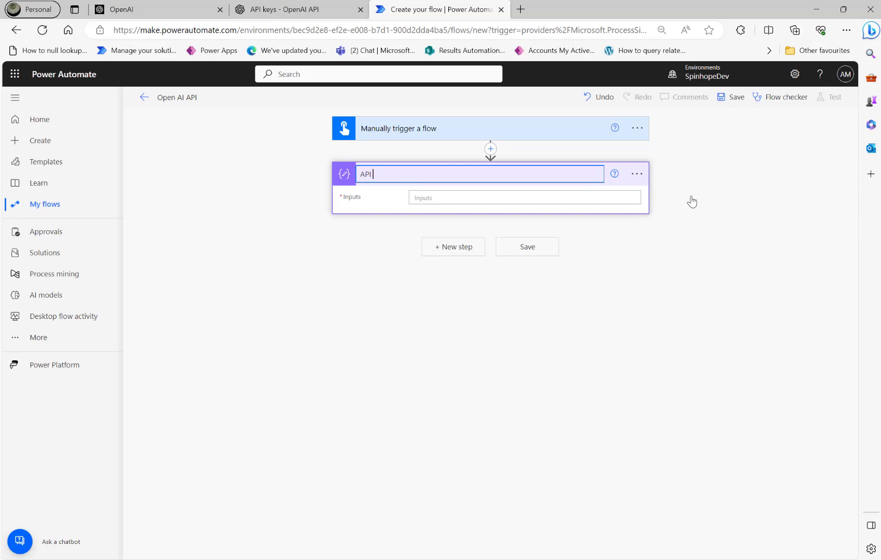
text( Key)
- Paste the OpenAI API key as the input of the API Key action
click(423, 197)
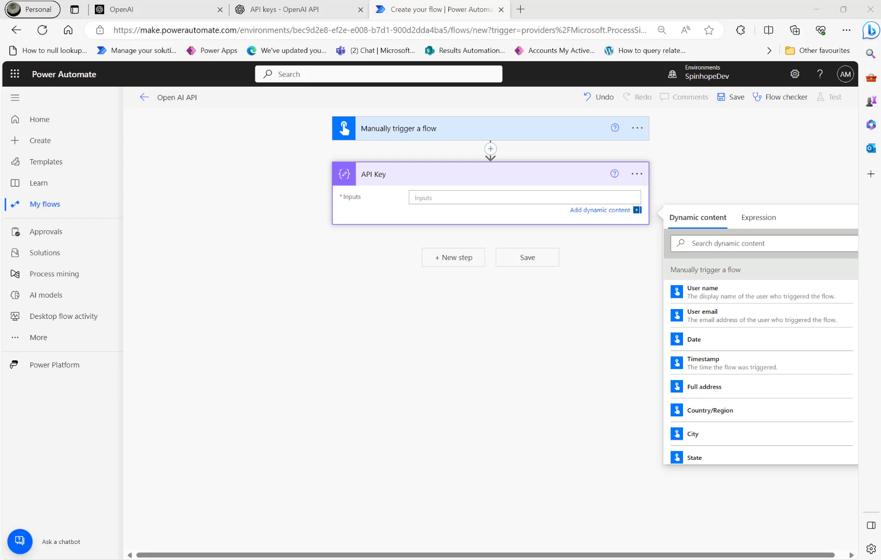
click(454, 202)
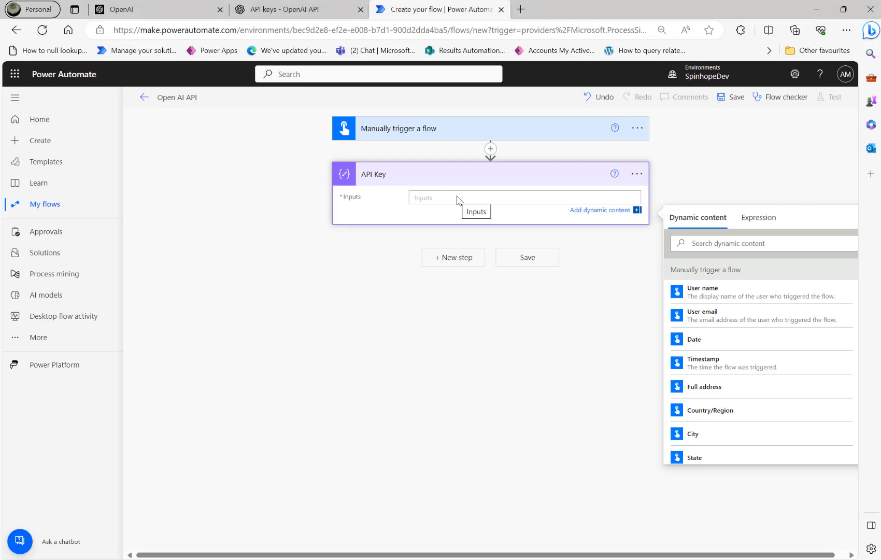
key(ctrl+v)
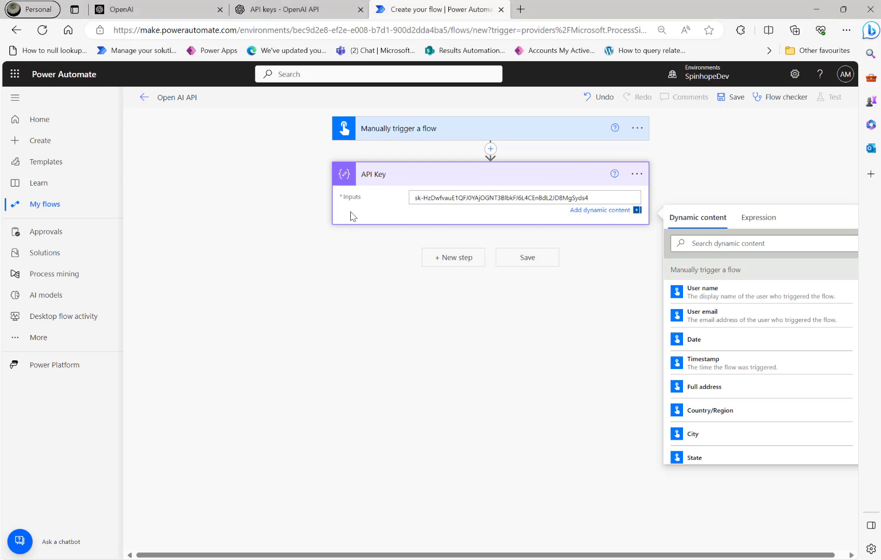
click(296, 248)
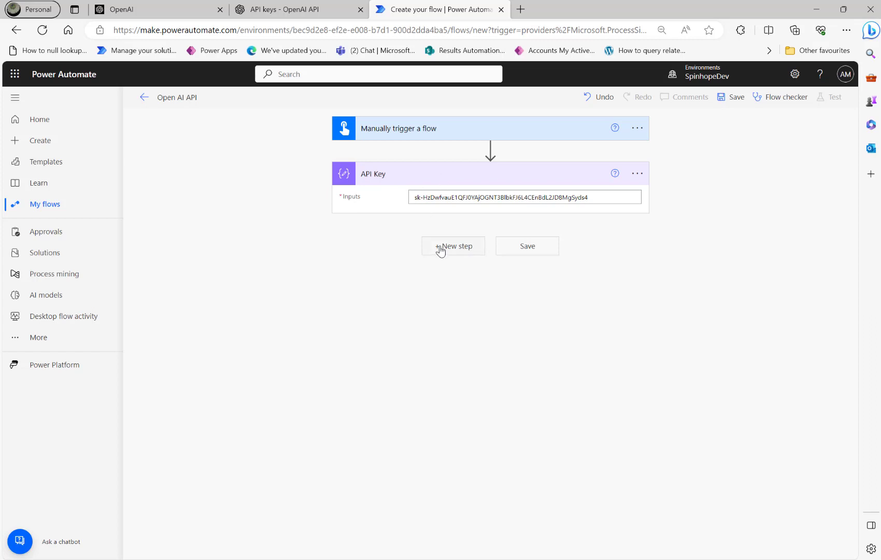
- Switch to the OpenAI platform and find the Create chat completion section in the API reference
click(284, 10)
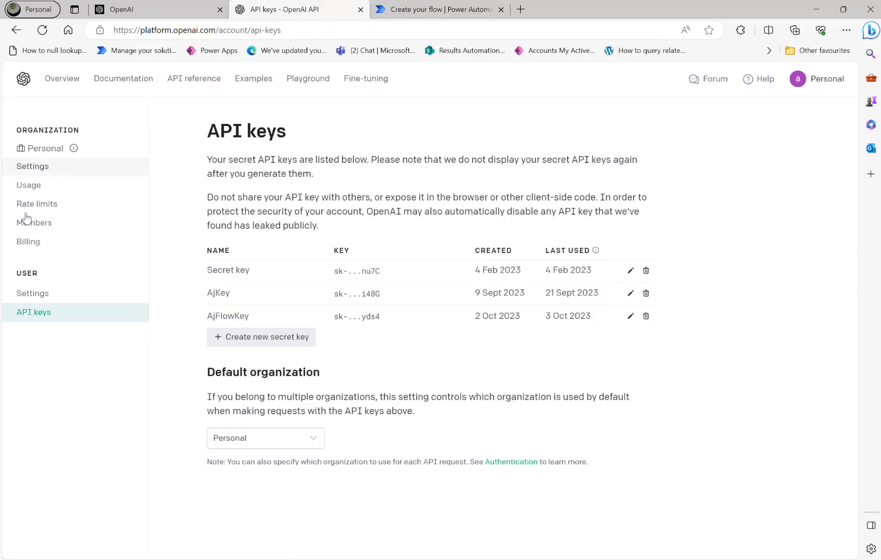
click(194, 79)
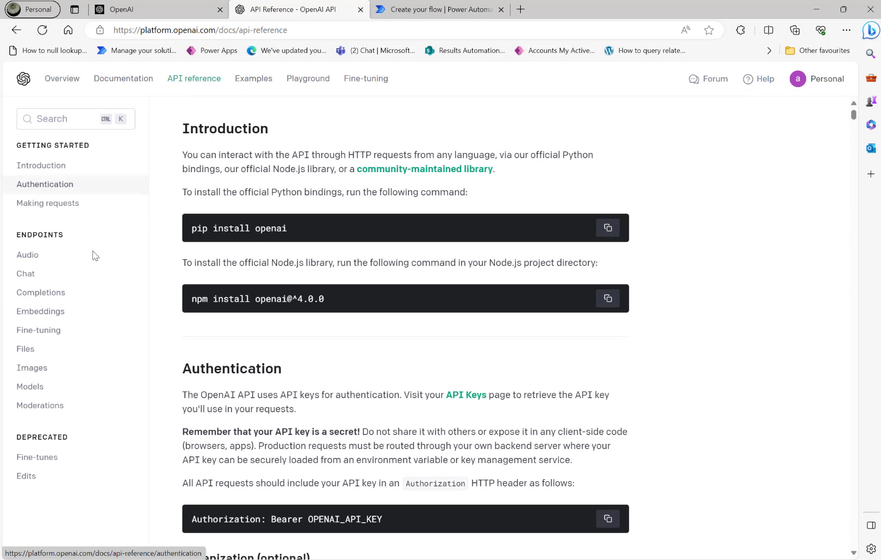
click(46, 293)
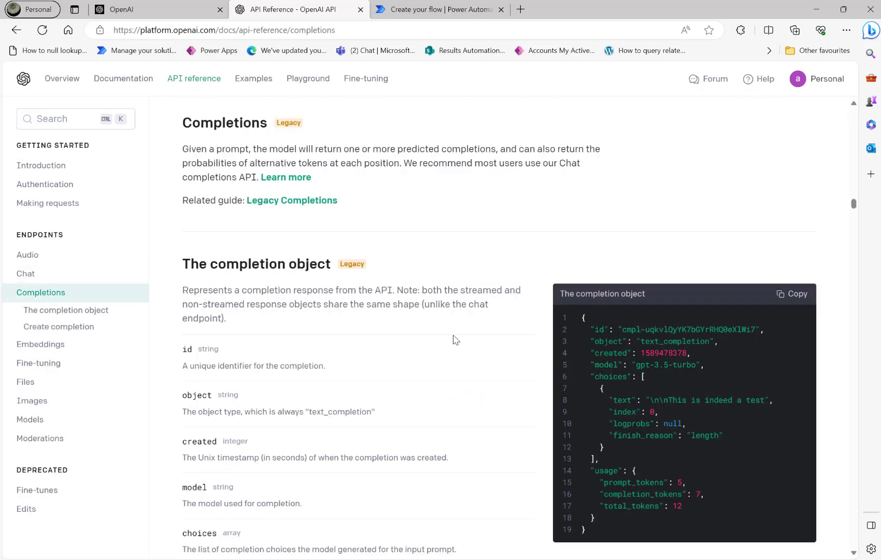
scroll(385, 318, up, 3)
scroll(388, 318, up, 3)
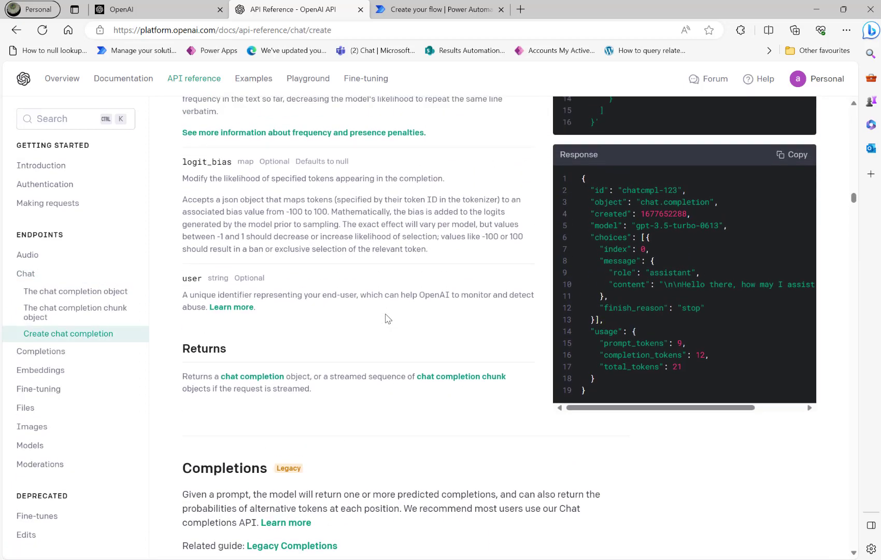
scroll(388, 319, up, 3)
scroll(391, 321, down, 4)
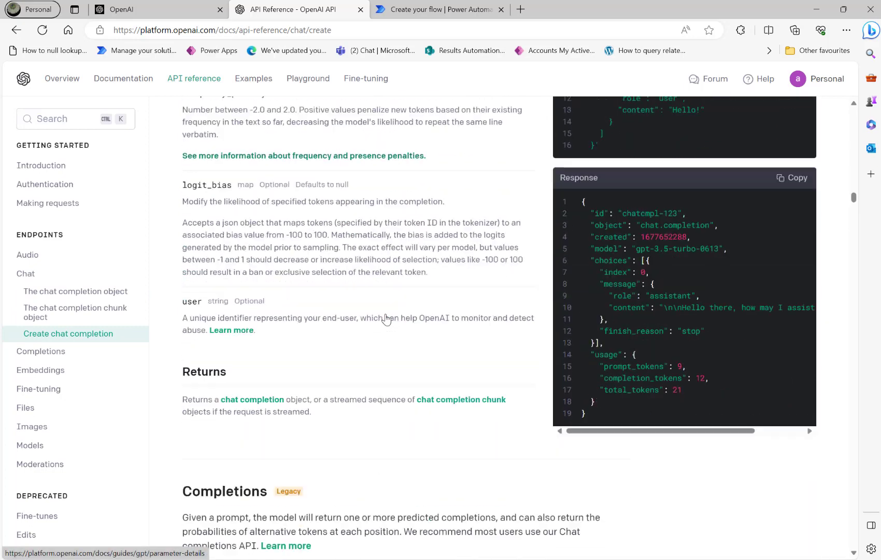
scroll(380, 328, down, 4)
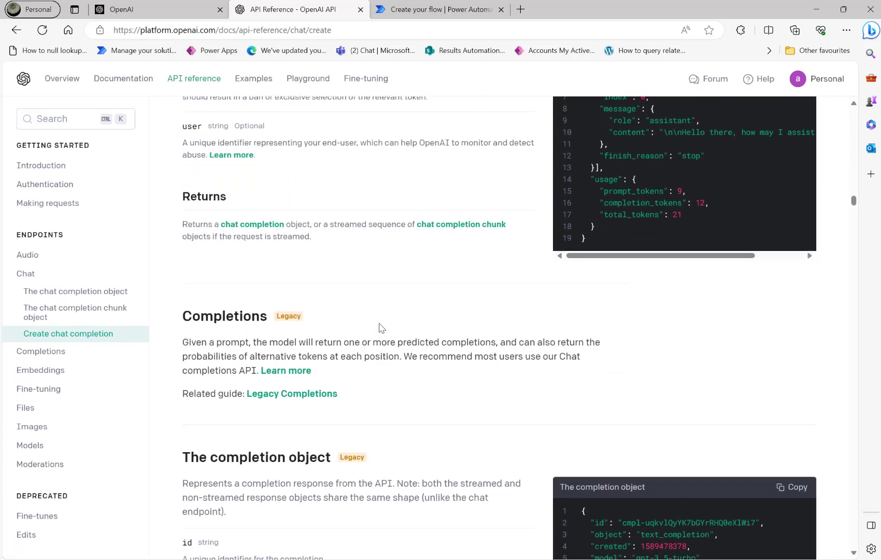
scroll(248, 270, up, 4)
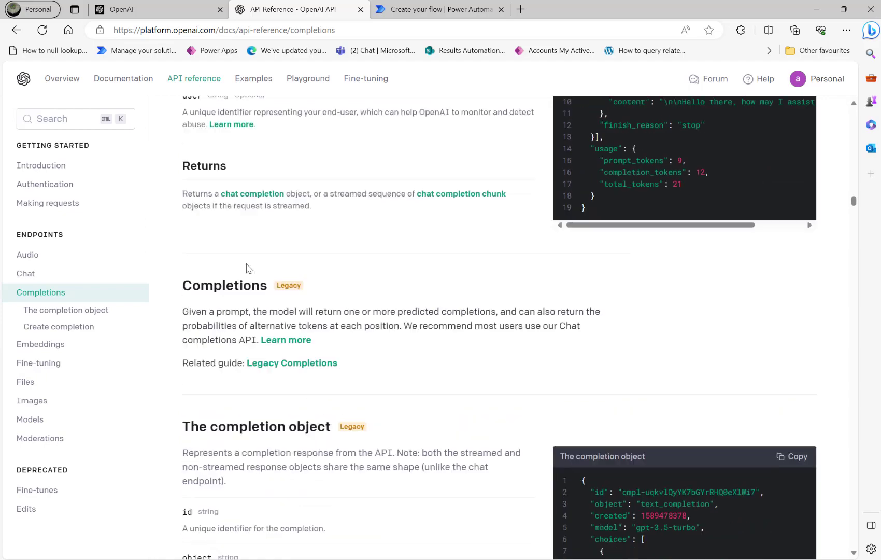
scroll(247, 268, up, 14)
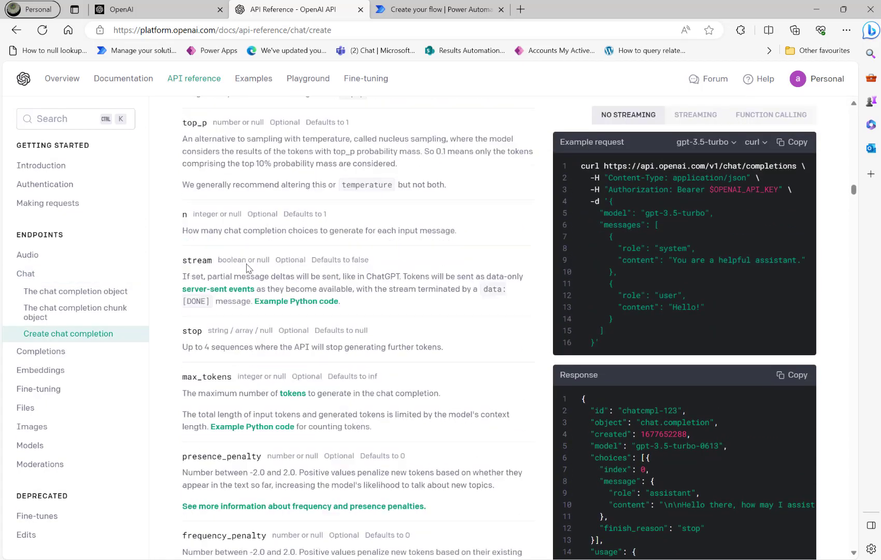
scroll(248, 268, up, 5)
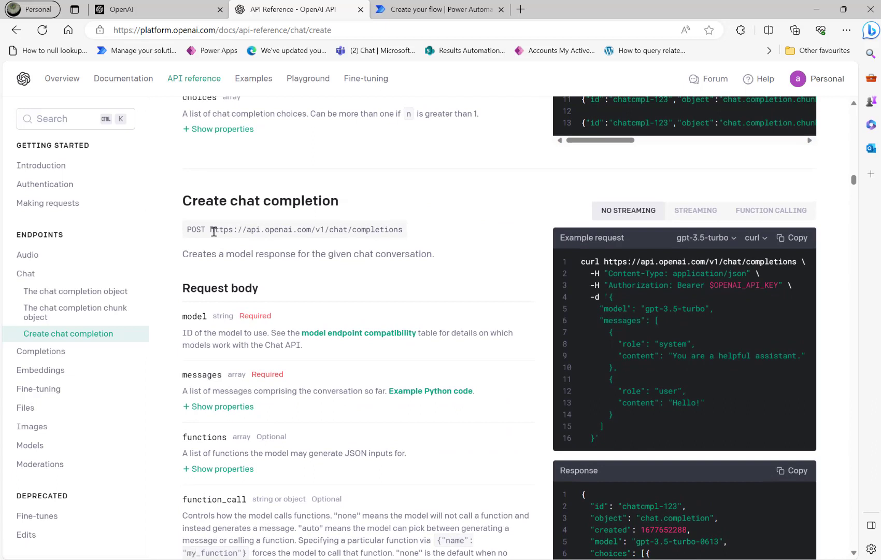
drag(209, 229, 382, 234)
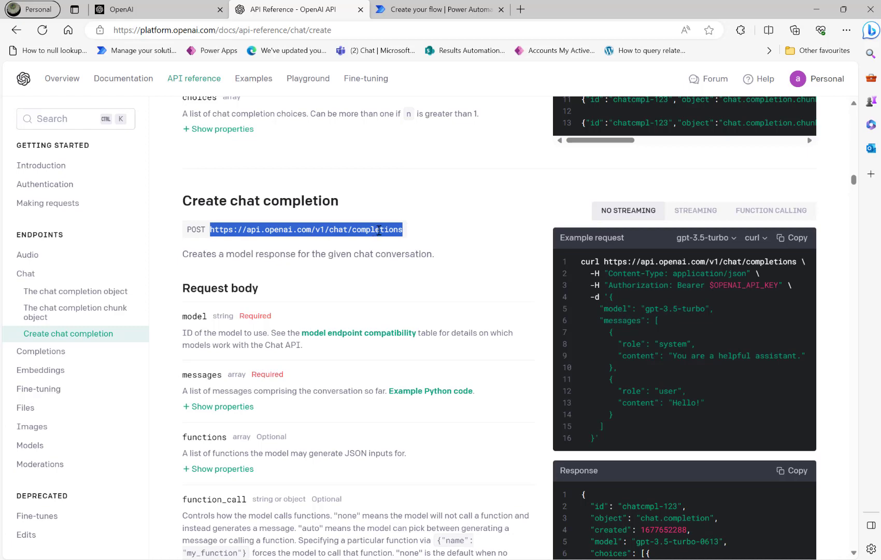
click(230, 225)
drag(210, 229, 434, 239)
key(ctrl+c)
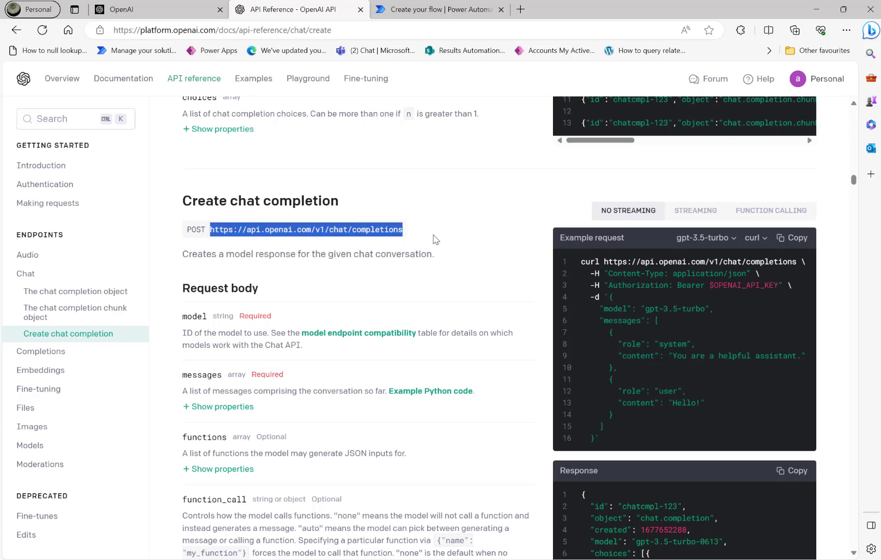
- Return to the Power Automate flow and add an HTTP action after the API Key action
click(426, 8)
click(450, 245)
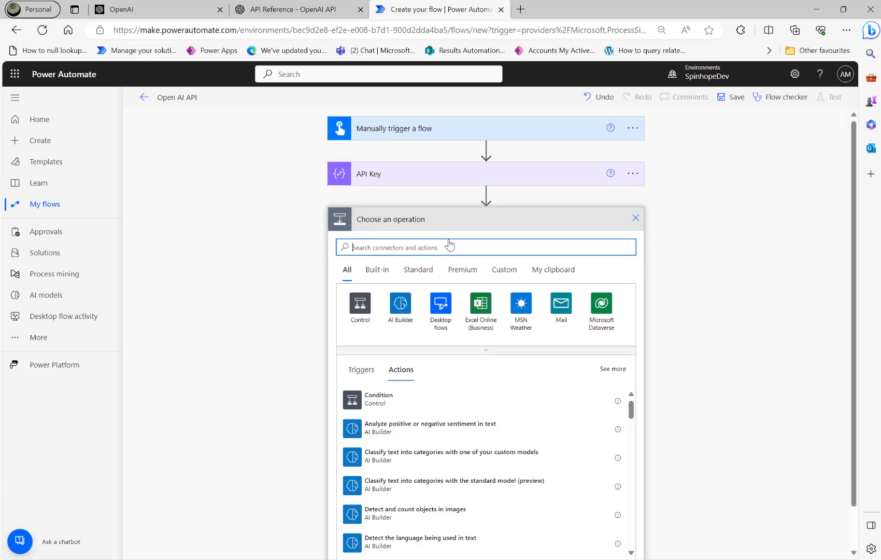
text(http)
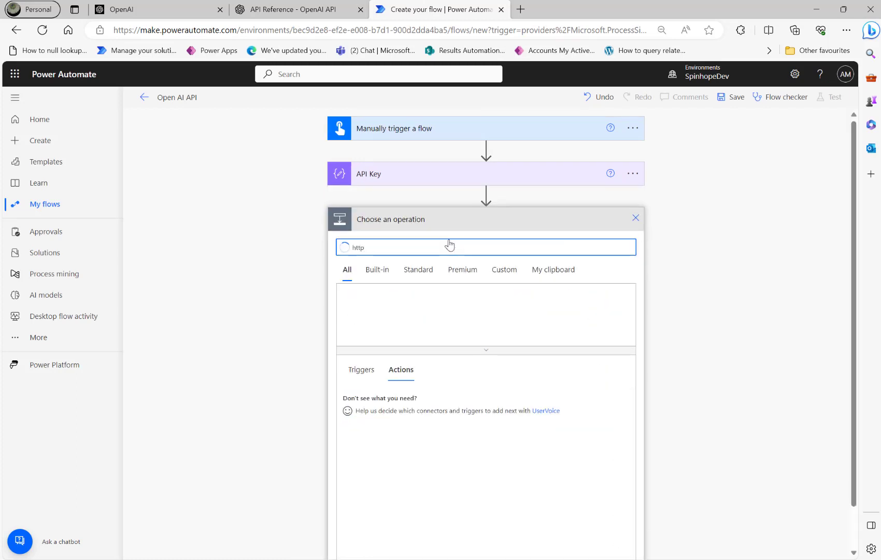
click(486, 315)
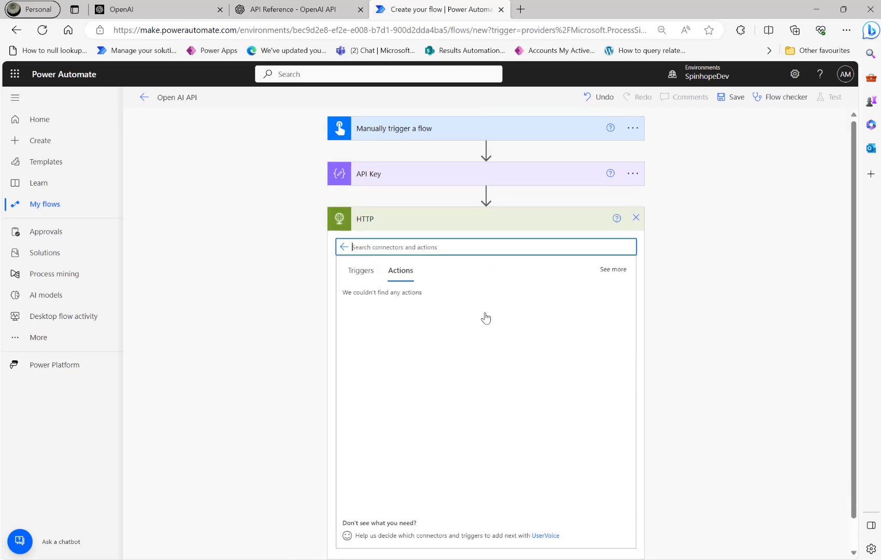
click(387, 312)
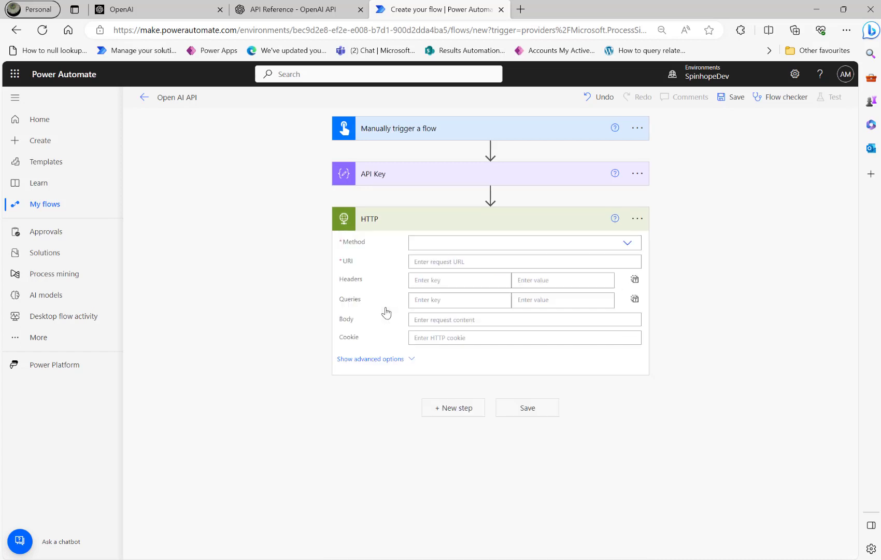
click(628, 244)
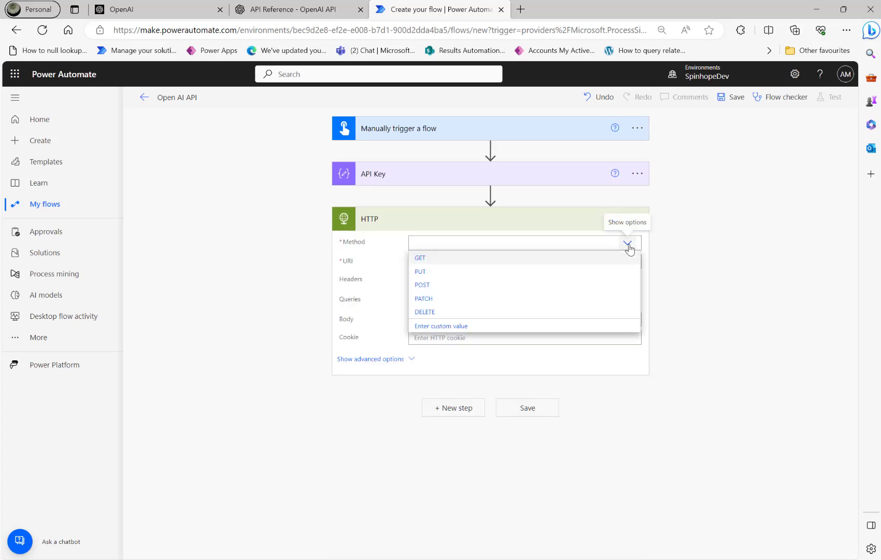
click(444, 287)
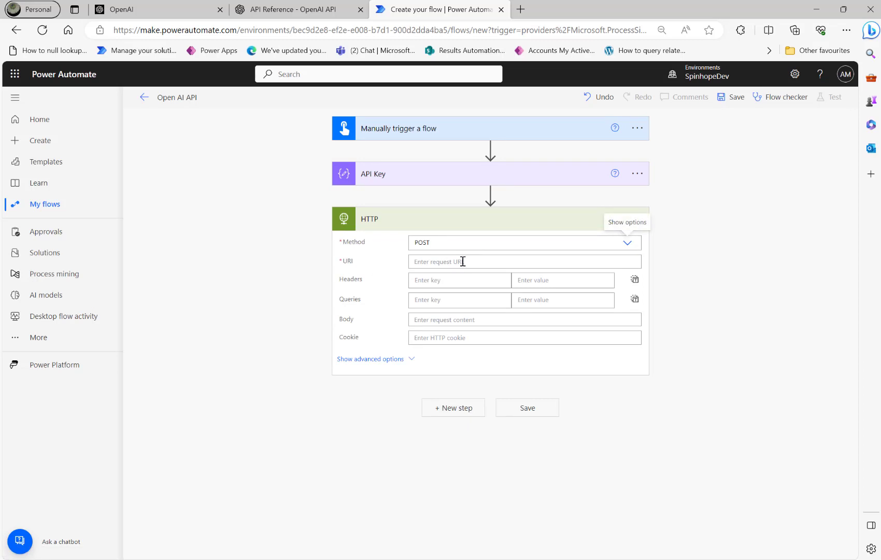
click(462, 261)
key(ctrl+v)
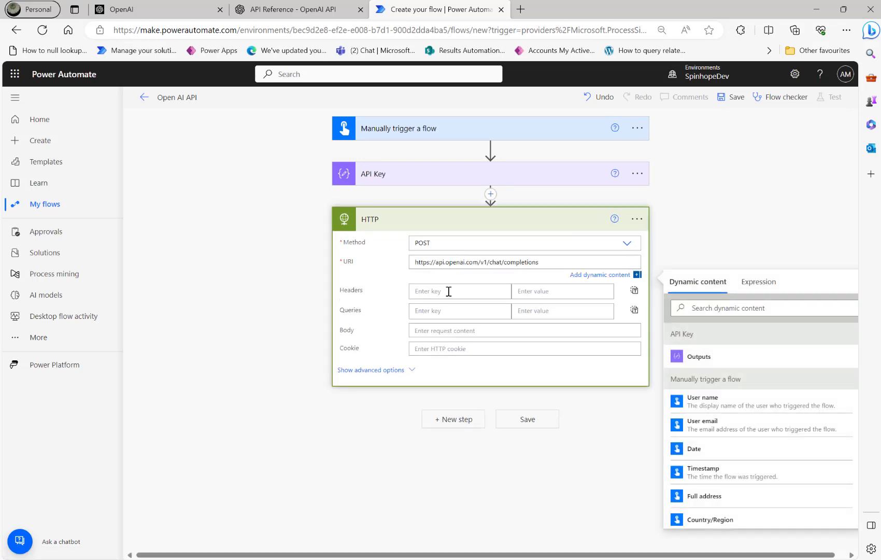
- Enter Authorization as the key of the HTTP action's first header
click(448, 291)
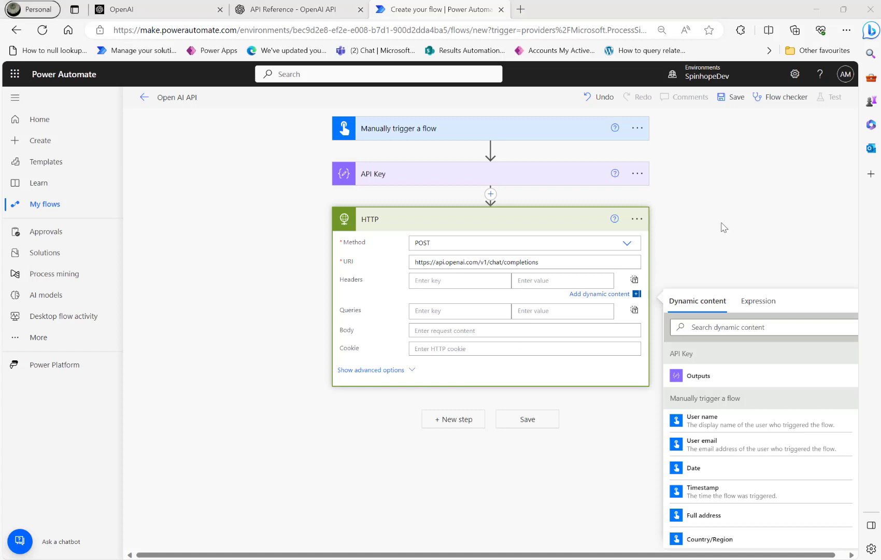
click(440, 280)
text(Authorization)
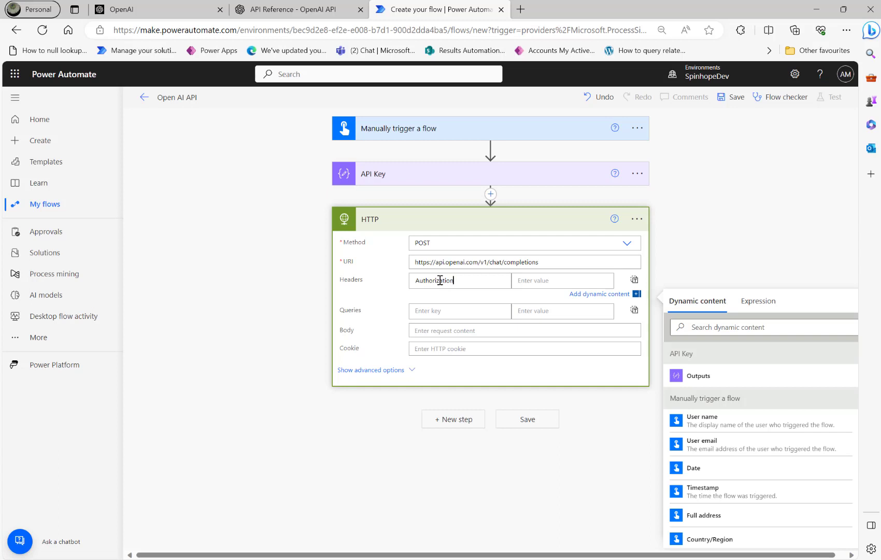
- Set the Authorization header's value to Bearer followed by the API Key action's Outputs
key(Tab)
text(B)
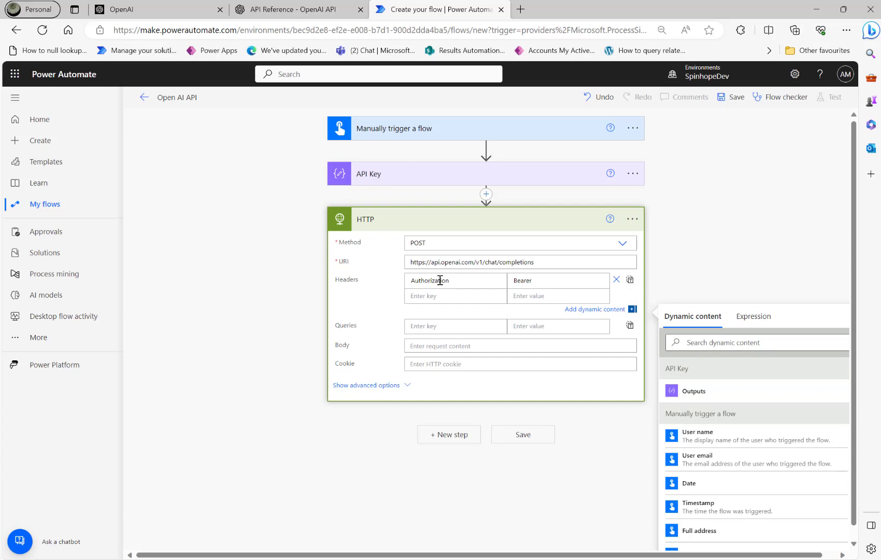
click(693, 391)
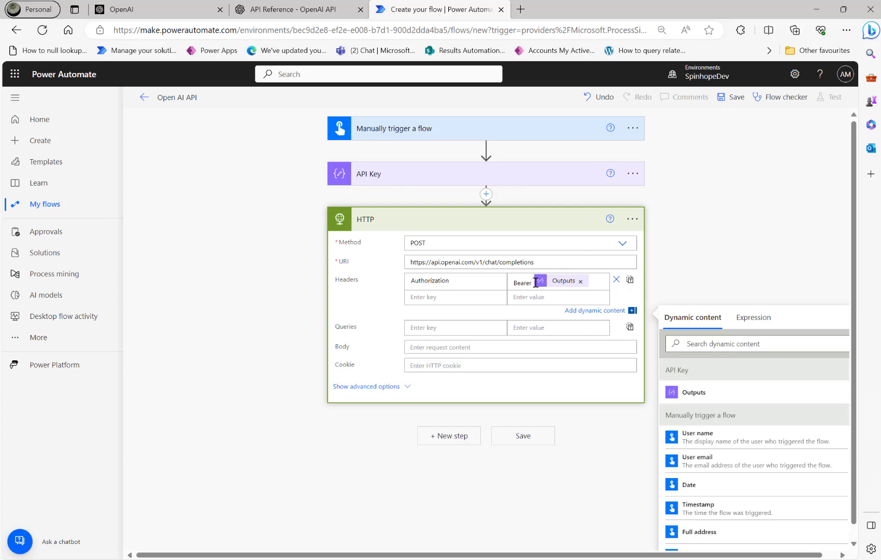
- Add a second header to the HTTP action with key Content-Type and value application/json
click(442, 298)
text(Content-Type)
key(Tab)
text(a)
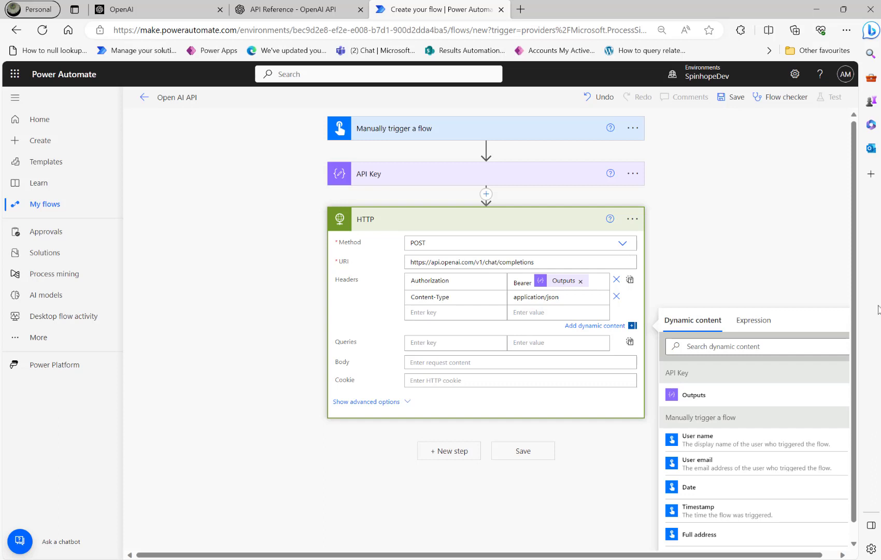
- Insert a Data Operation Compose action between the API Key and HTTP actions
click(444, 362)
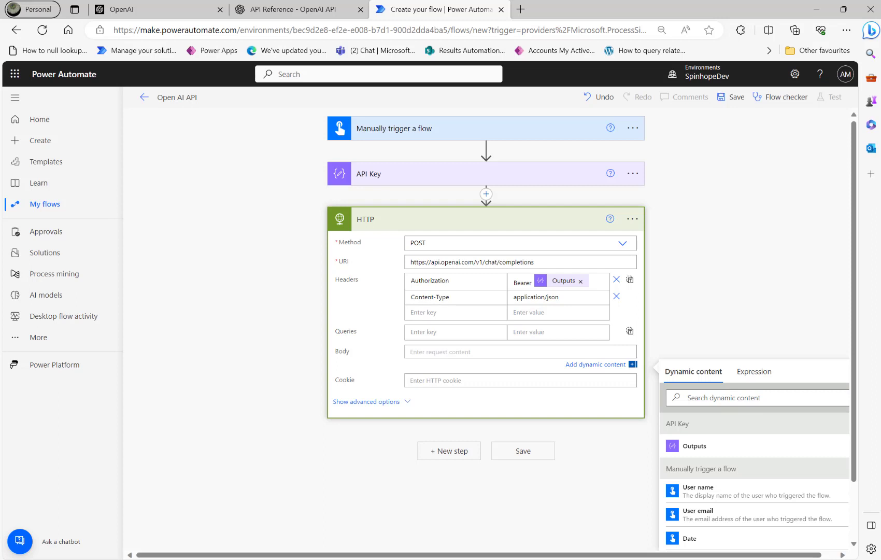
key(alt+Tab)
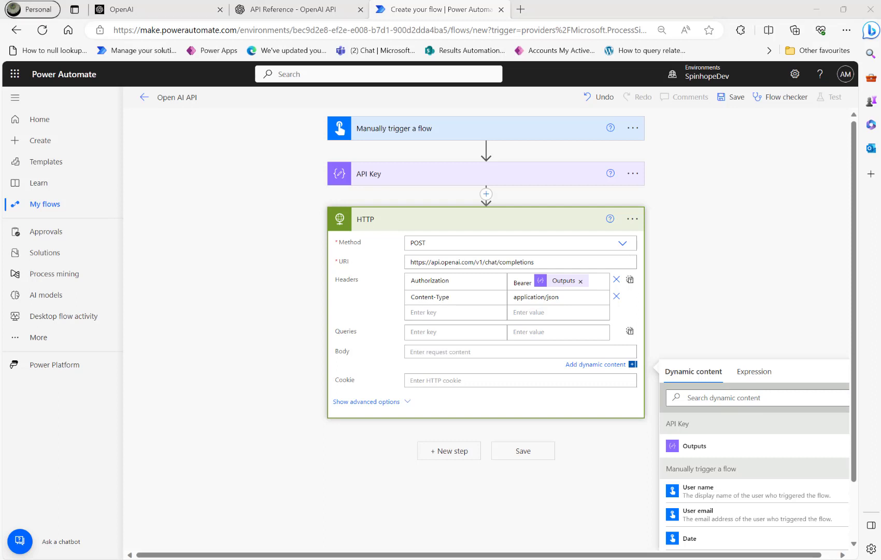
click(486, 194)
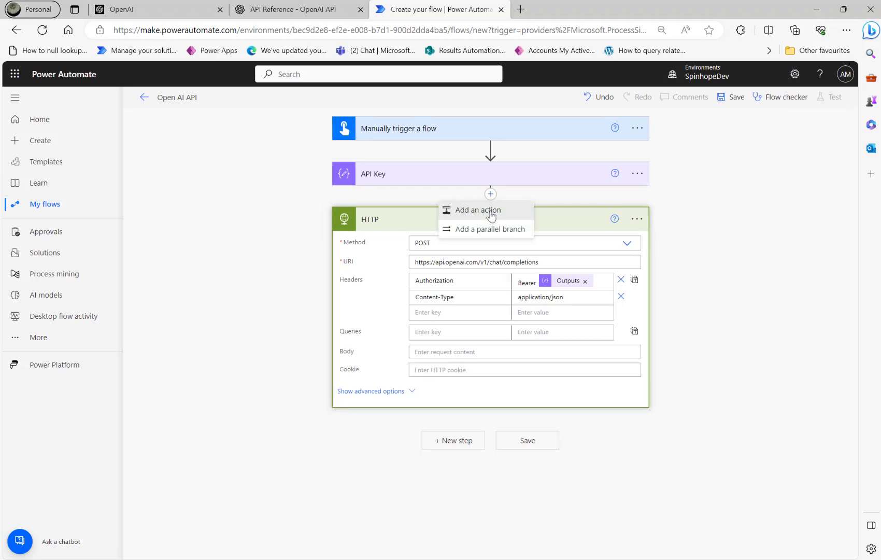
click(491, 213)
text(compose)
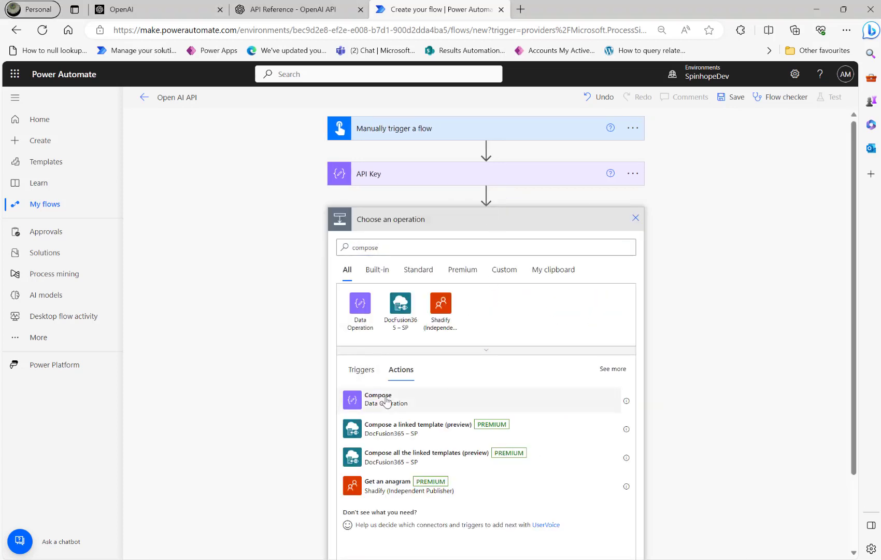
click(387, 401)
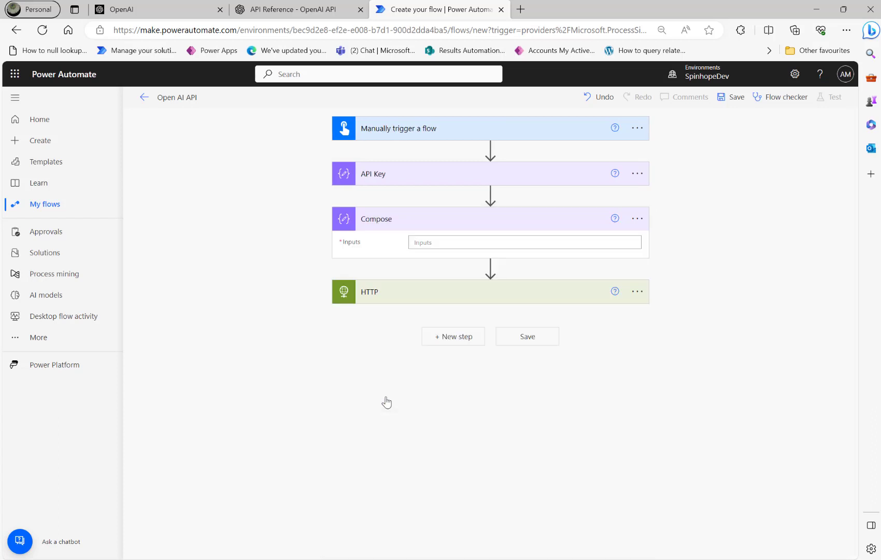
- Rename the new Compose action as XML Data
click(643, 224)
click(680, 236)
text(X)
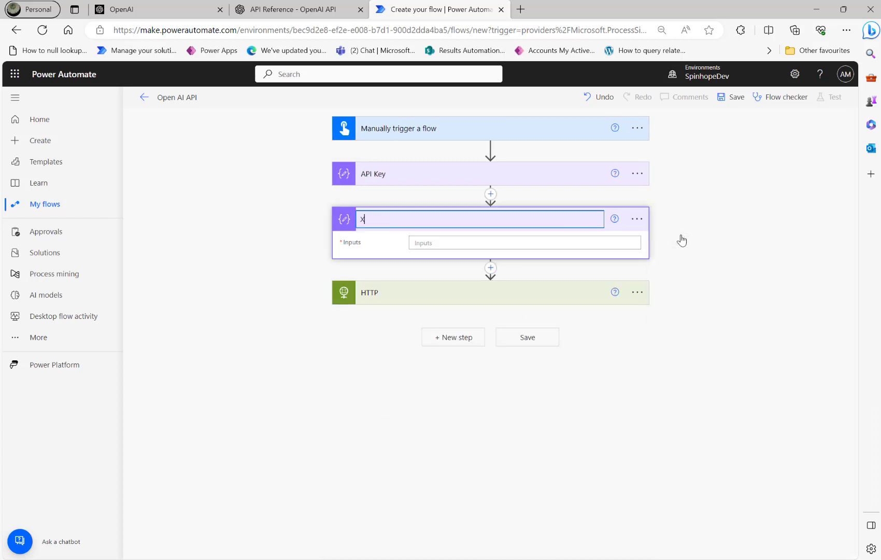
text(ML Data)
- Fill the XML Data inputs with an xml element holding two Person records, each with a Name and an Age (65 and 48)
click(445, 244)
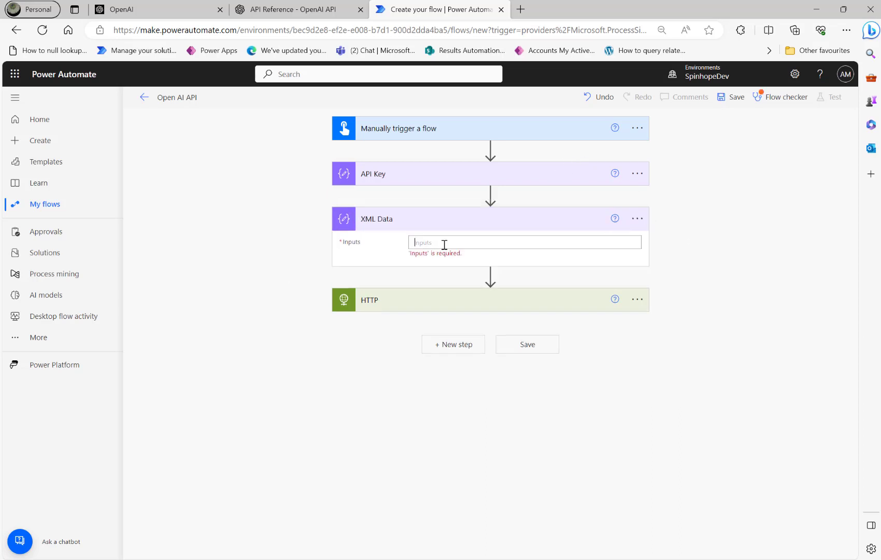
text(<xml> <Person> <Name>Abi</Name> <Age>65</Age> </Person> <Person> <Name>Arun</Name> <Age>48</Age> </Person> </xml>)
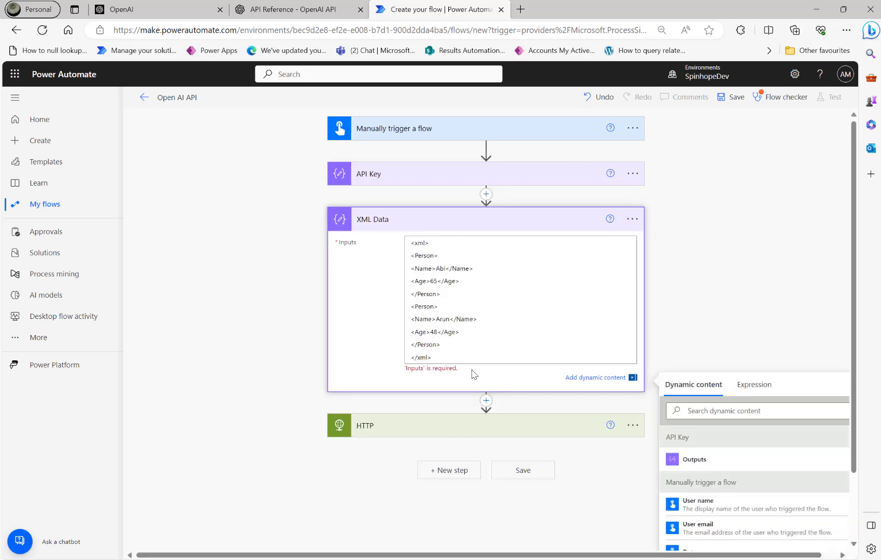
click(258, 286)
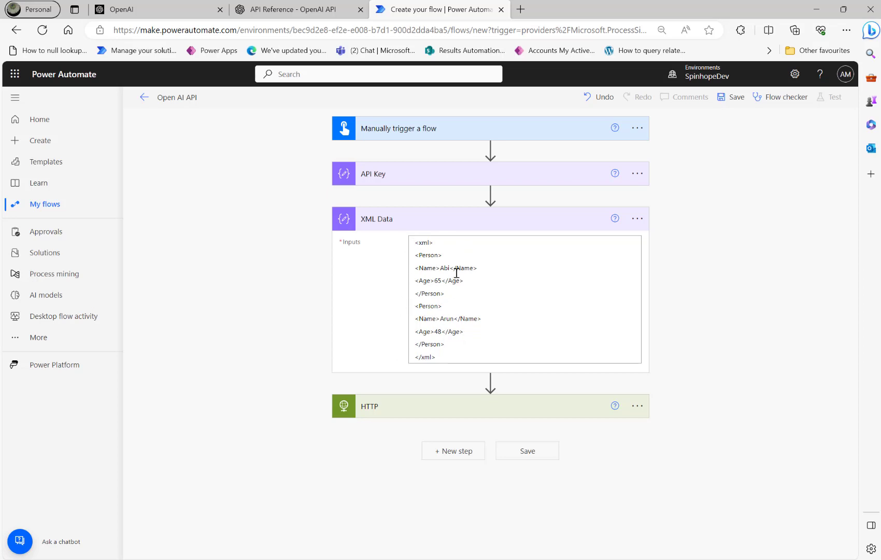
- Start the HTTP action's body as an empty JSON object with opening and closing braces on separate lines
click(439, 409)
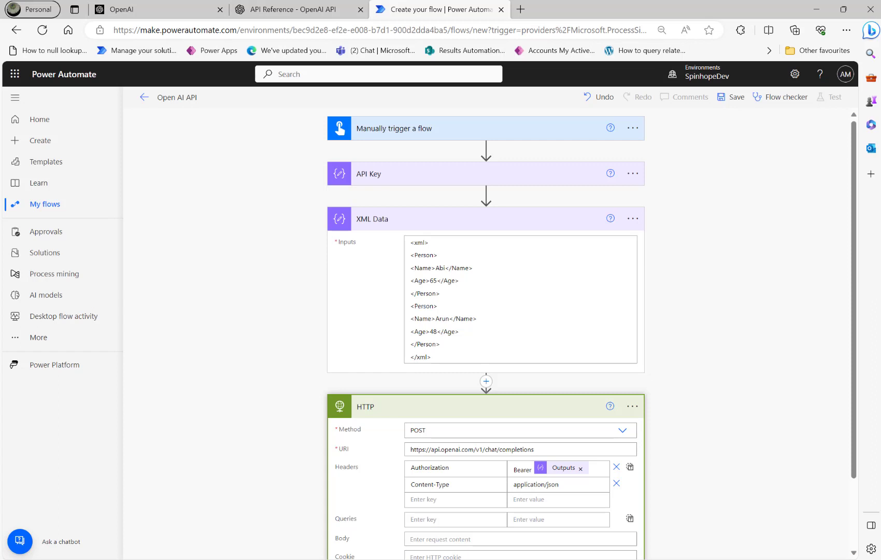
scroll(732, 413, down, 2)
click(435, 451)
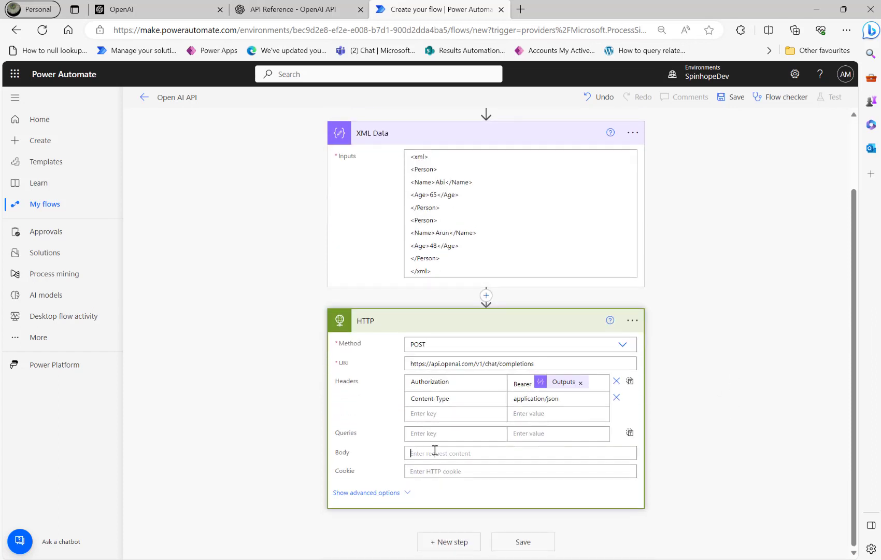
text({)
key(Return)
key(Return)
text(})
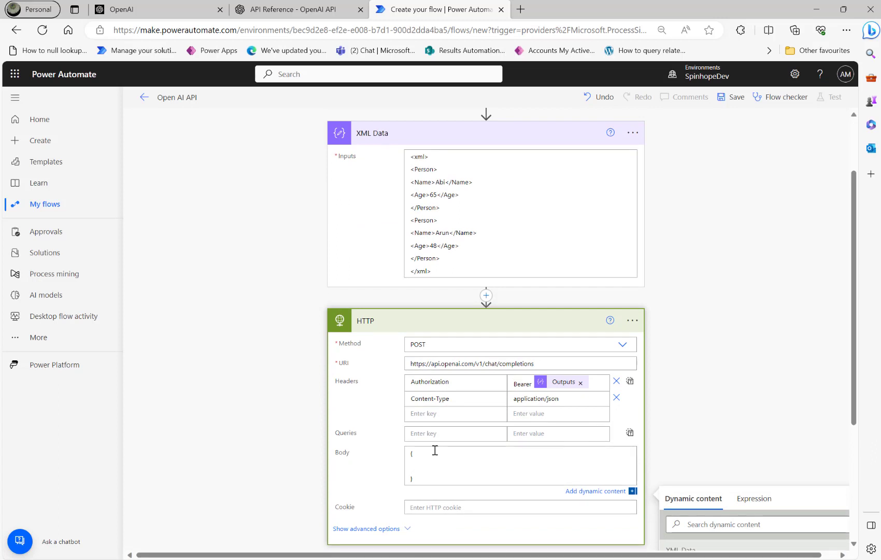
- Add a "model" property with the value "gpt-3.5-tubo-0613" to the JSON body
text("model)
text(":)
text(")
text(gpt)
text(-3.5)
text(-tubo)
text(-06)
text(13)
text(,)
- Add an empty "messages" array below the model property in the JSON body
key(Return)
text("me)
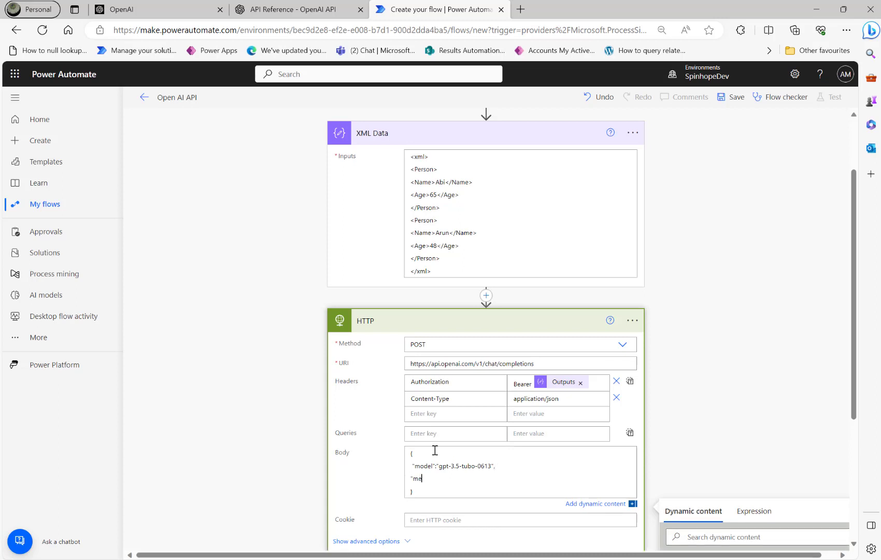
text(ssages":[)
key(Return)
key(Return)
text(])
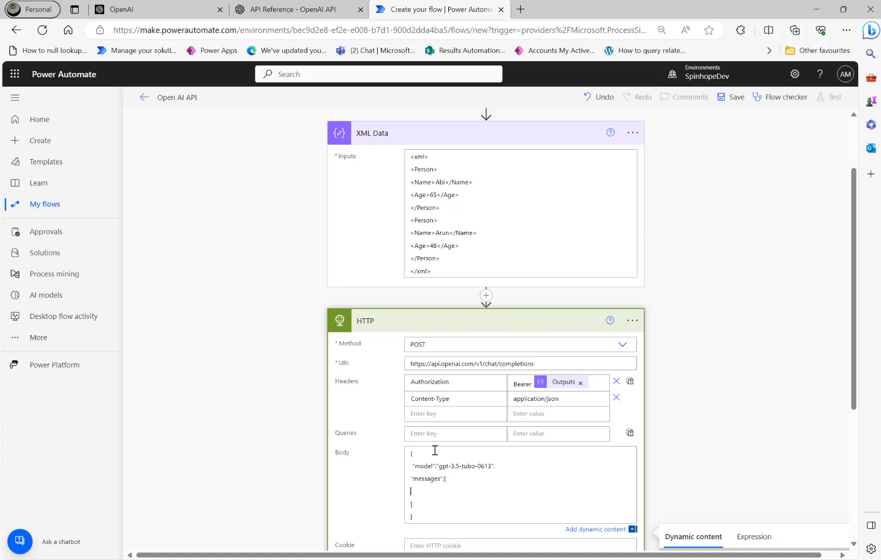
- Insert an empty JSON object inside the messages array
key(Up)
key(Down)
text({)
key(Return)
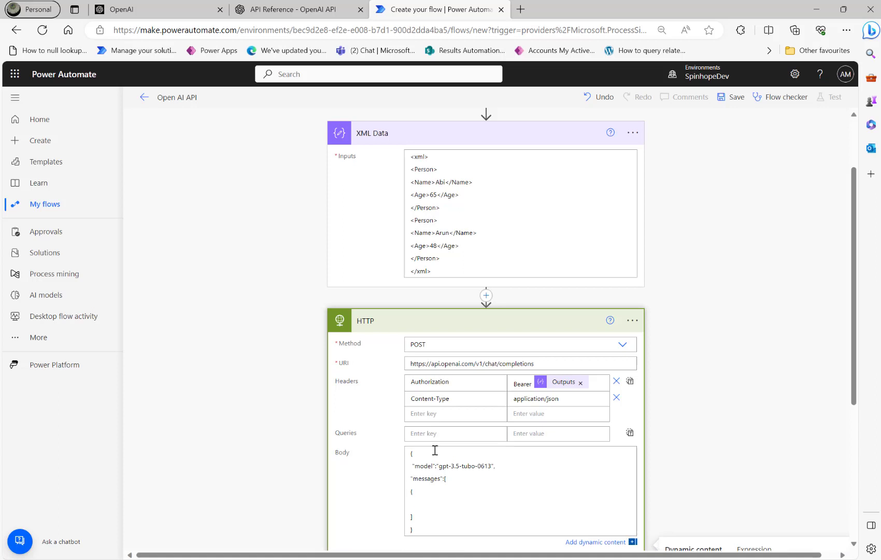
text(})
key(Return)
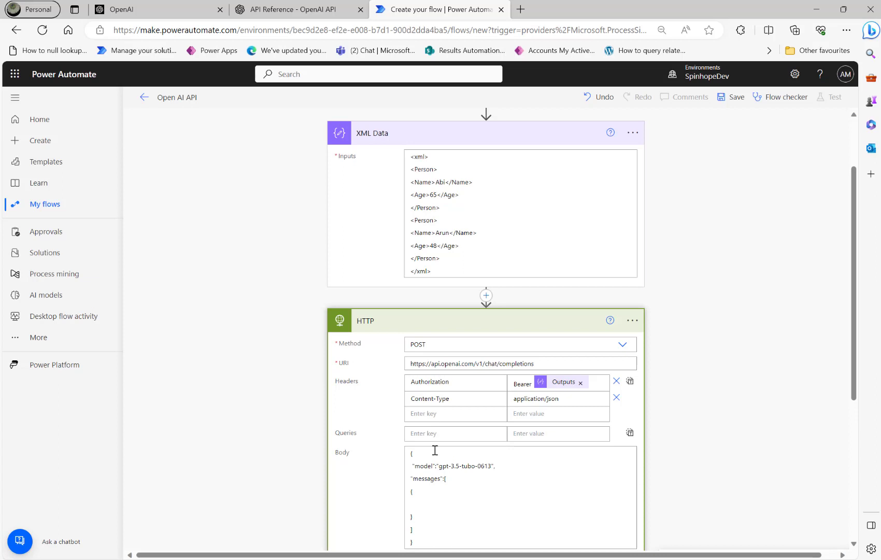
- Give the first message the role "system" and the content "You are my assistant"
text({)
key(Return)
text(})
key(Left)
text("role":"system",)
key(Return)
text("c)
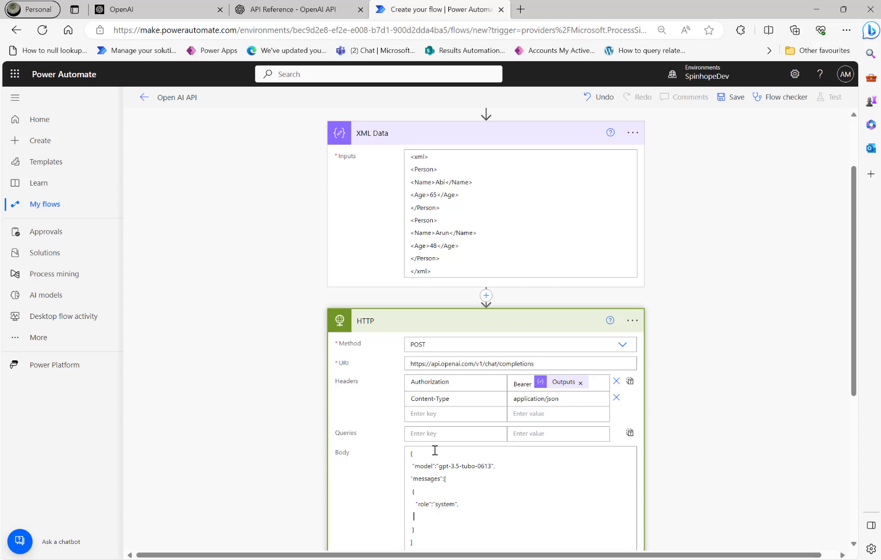
text(ontent":"You are my assistant")
- Add a second, empty JSON object after the system message, separated by a comma
key(Down)
text(,)
key(Return)
text({)
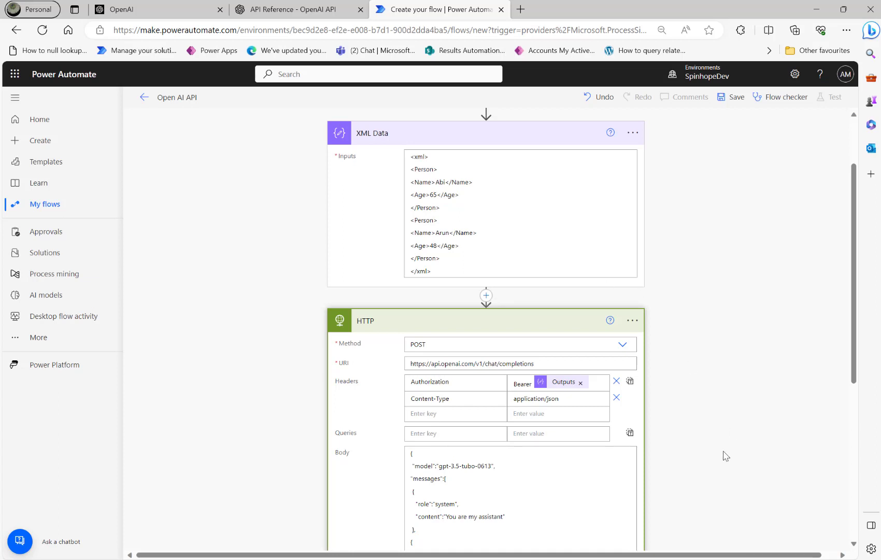
scroll(724, 456, down, 3)
click(438, 404)
text(})
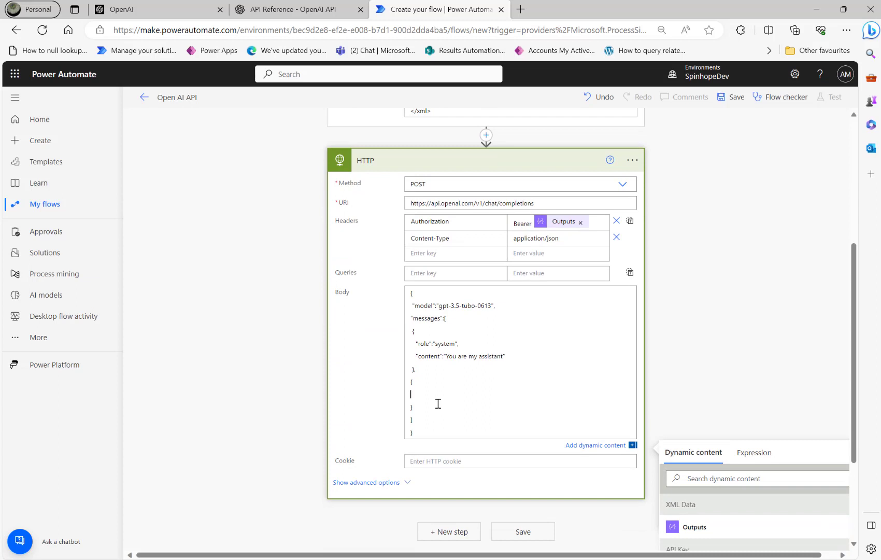
- Set the second message's role to "user", ending the line with a comma
text(  "role":"user",)
key(BackSpace)
text(,)
key(Return)
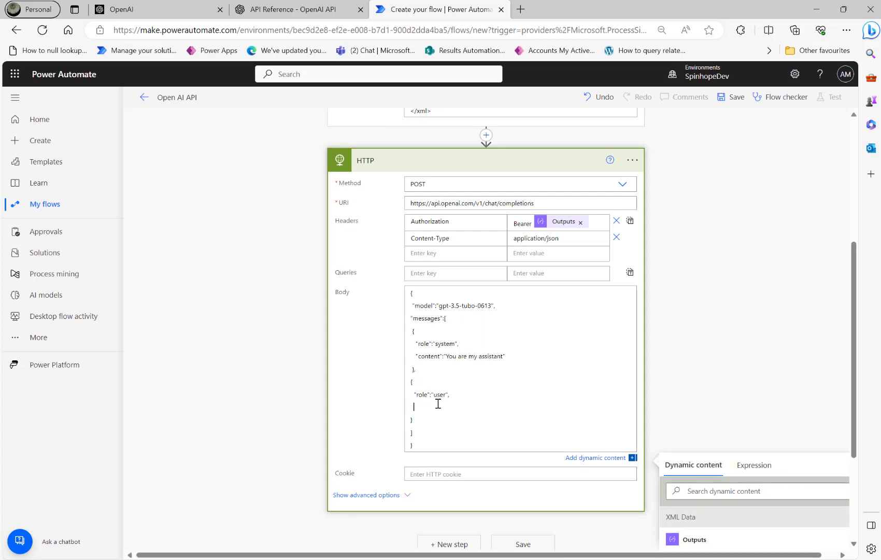
- Add the user message's content "Hi could you please format this data into JSON format. Here is the data."
text("content":)
scroll(311, 366, up, 4)
scroll(312, 366, up, 1)
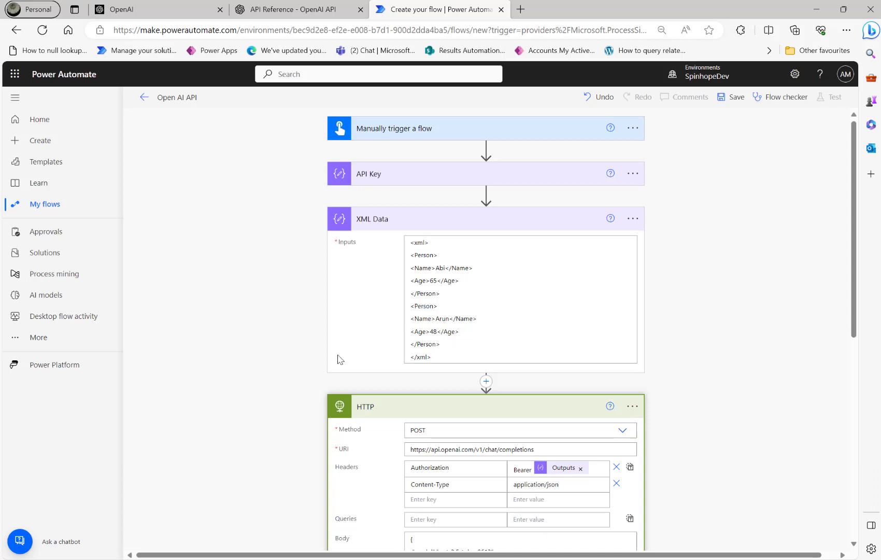
scroll(338, 359, down, 5)
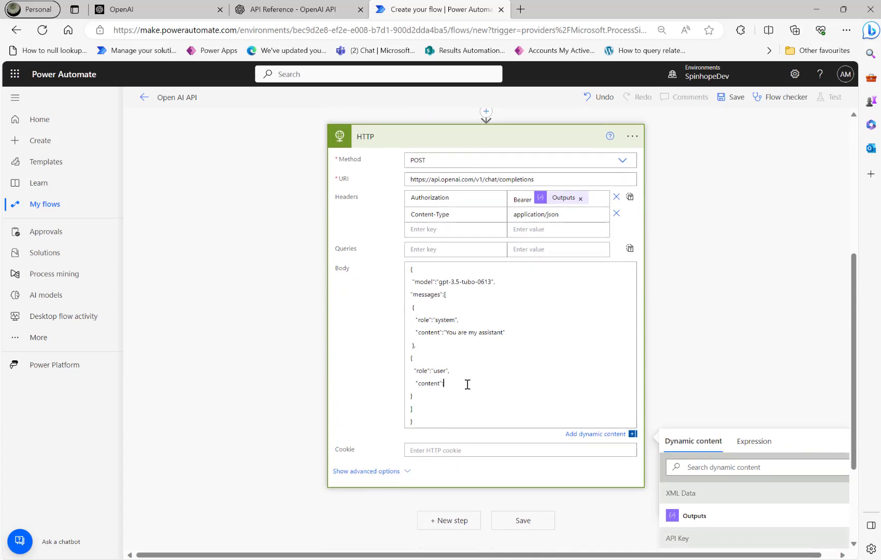
text("")
key(Left)
text(Hi could you please format this data into)
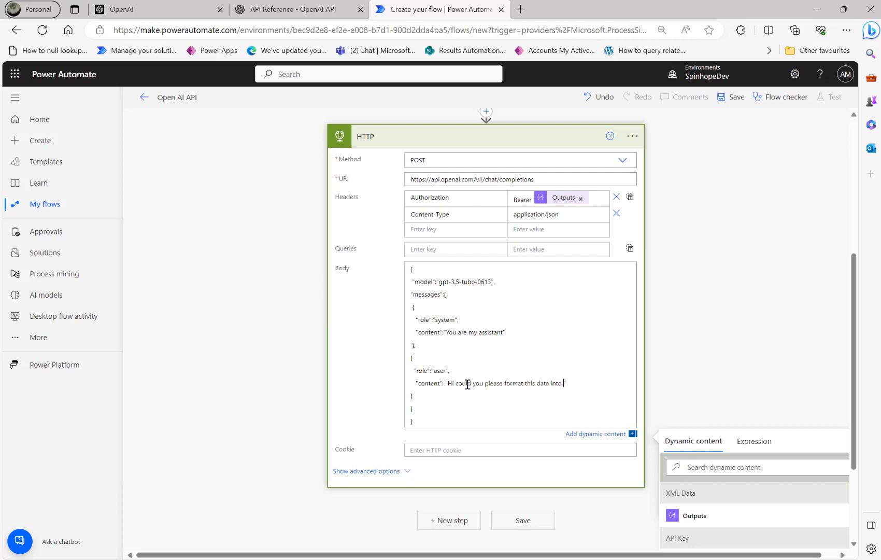
text( JSON format)
text(.)
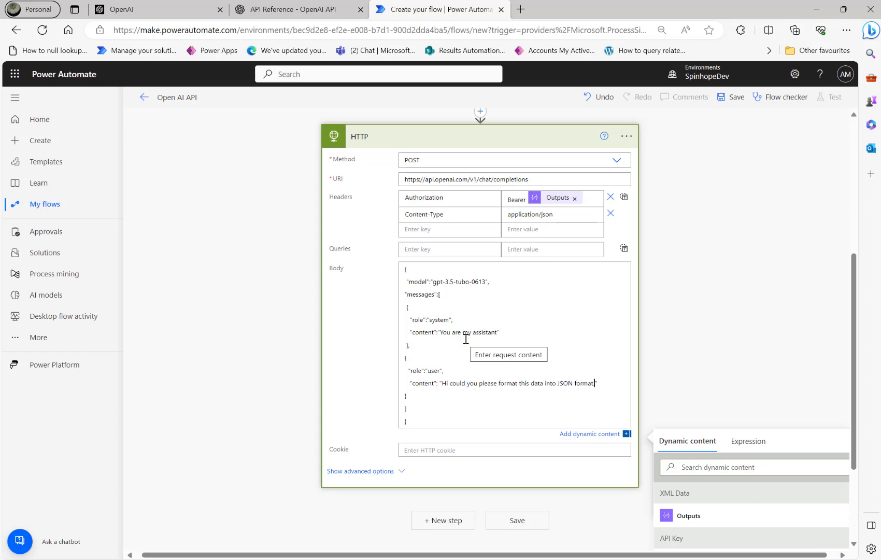
text( Here)
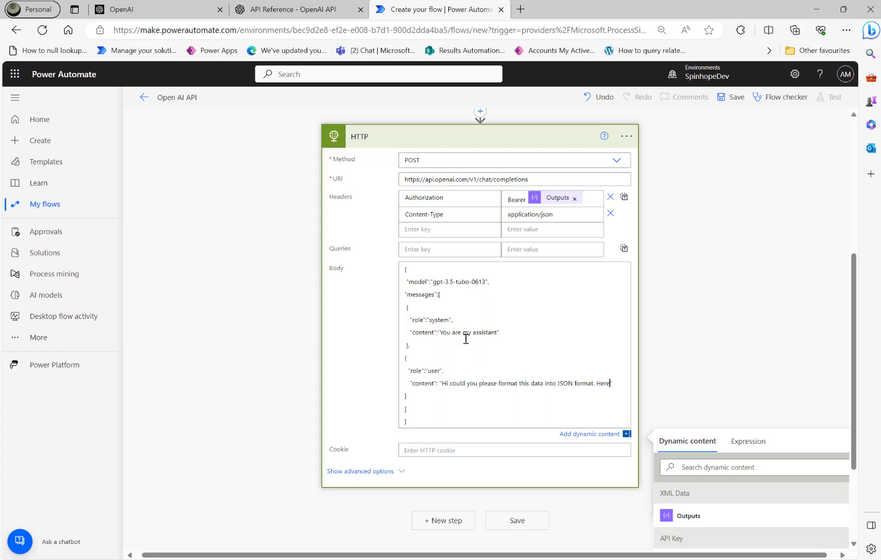
text( is the daa)
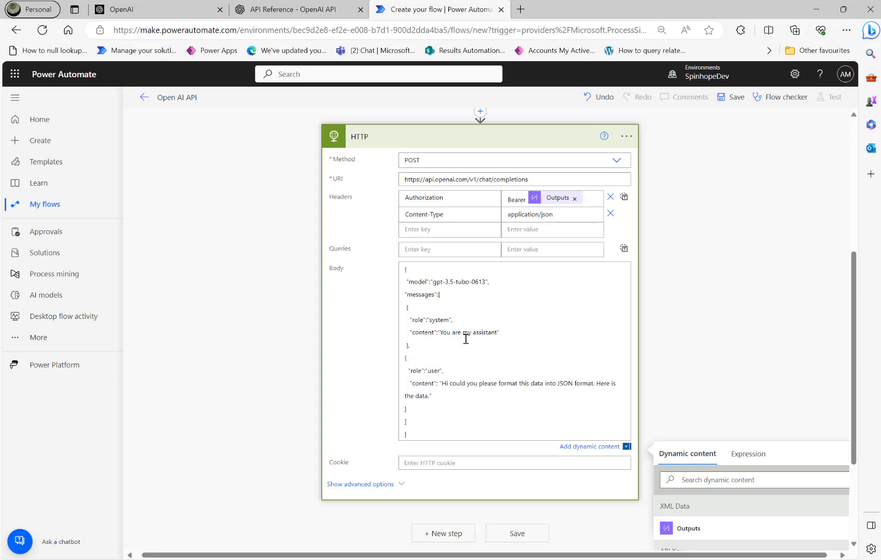
- Append the marker [Start Text] and the XML Data action's Outputs to the user message's content
text([Start Text)
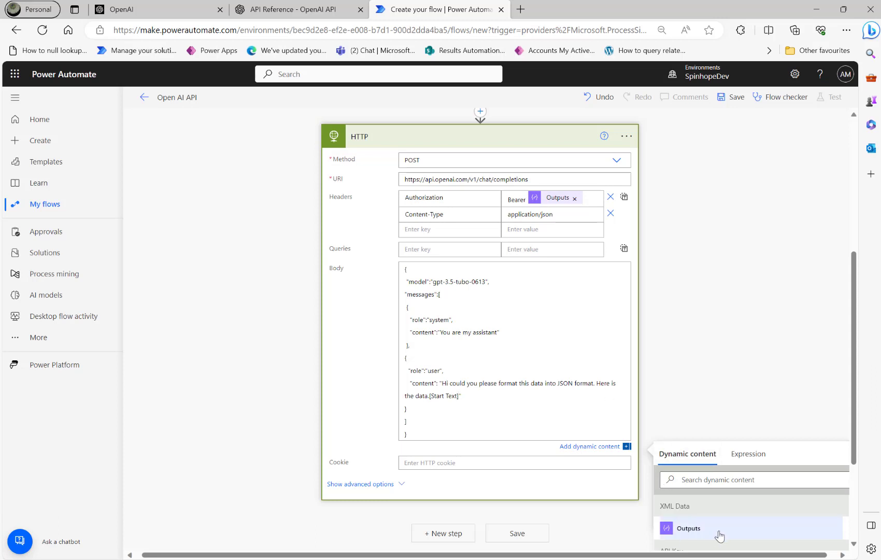
scroll(476, 210, up, 5)
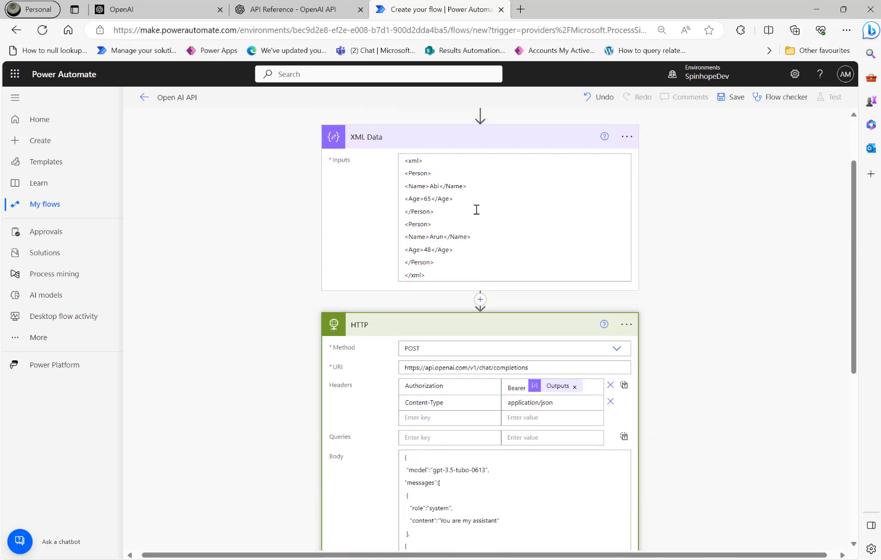
scroll(560, 363, down, 2)
scroll(694, 463, down, 3)
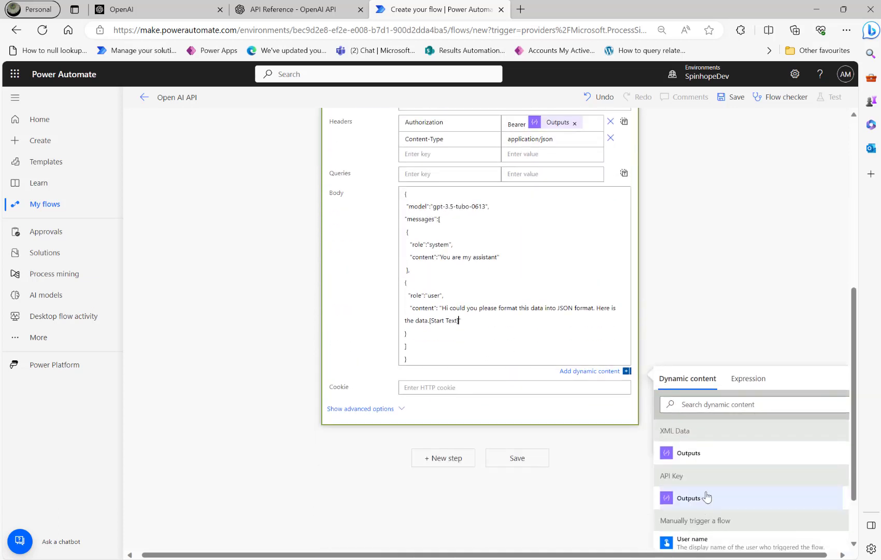
click(689, 454)
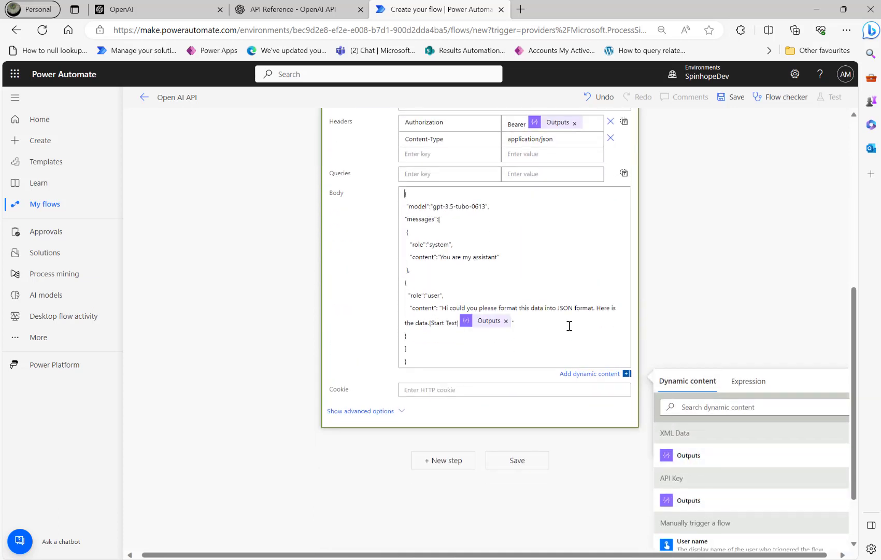
text([End)
key(BackSpace)
key(BackSpace)
key(BackSpace)
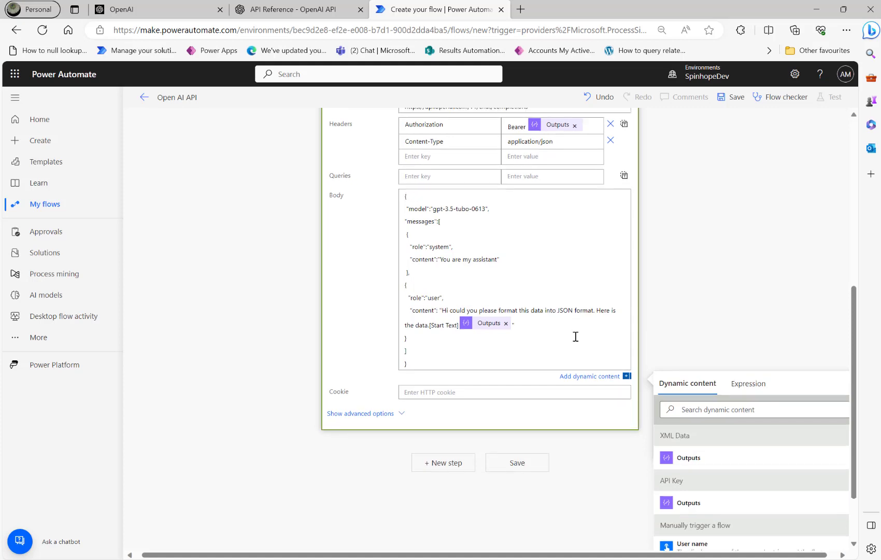
- Append the marker [End Text]. after the Outputs token in the user message and try to save the flow
scroll(570, 332, up, 3)
click(521, 479)
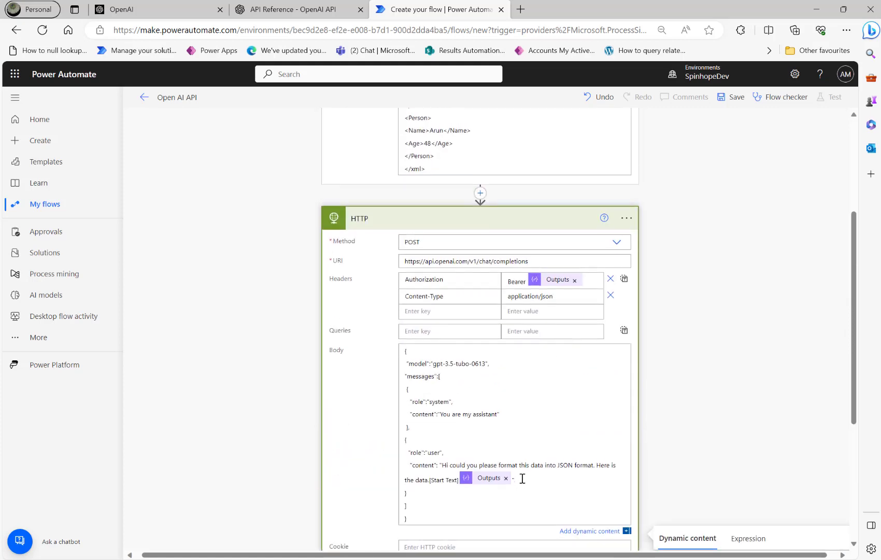
text([End Text)
scroll(674, 381, down, 4)
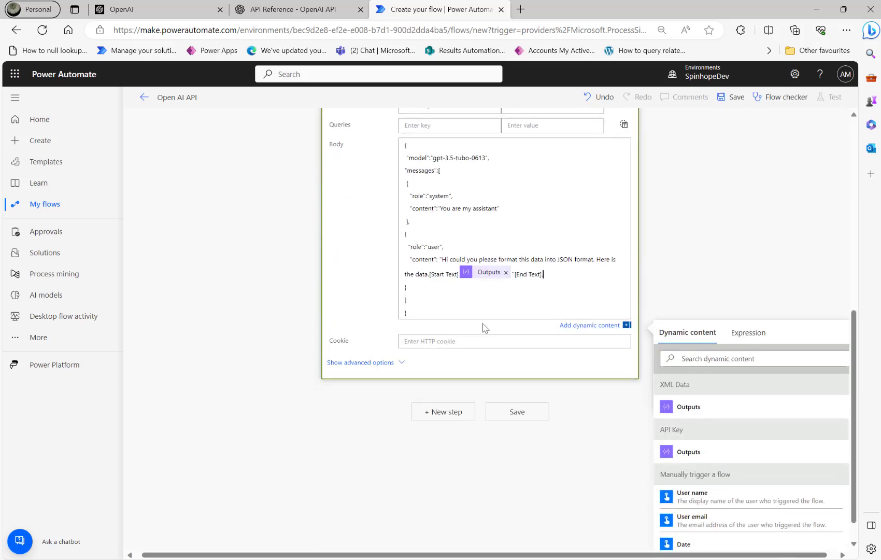
click(728, 102)
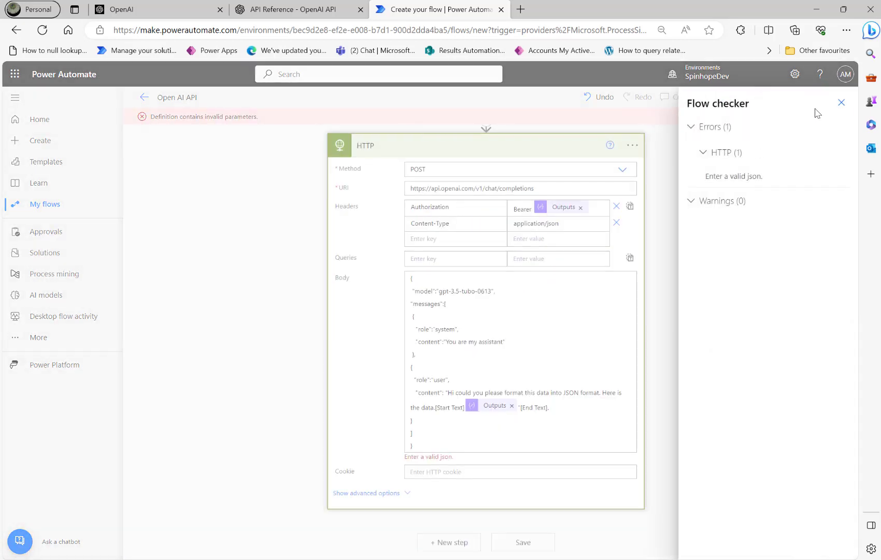
- Add a closing quotation mark after [End Text]. in the HTTP body, try to save the flow, and dismiss the flow checker
click(842, 103)
click(573, 405)
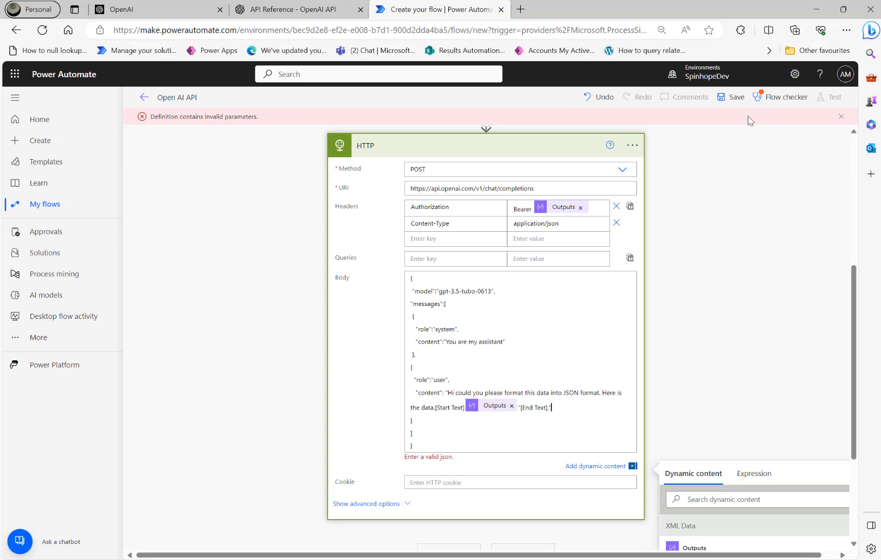
click(736, 98)
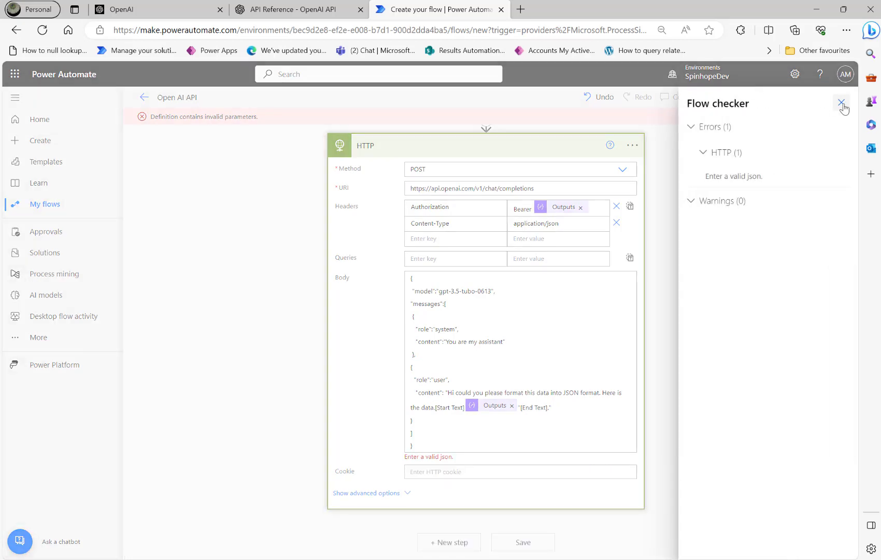
click(842, 104)
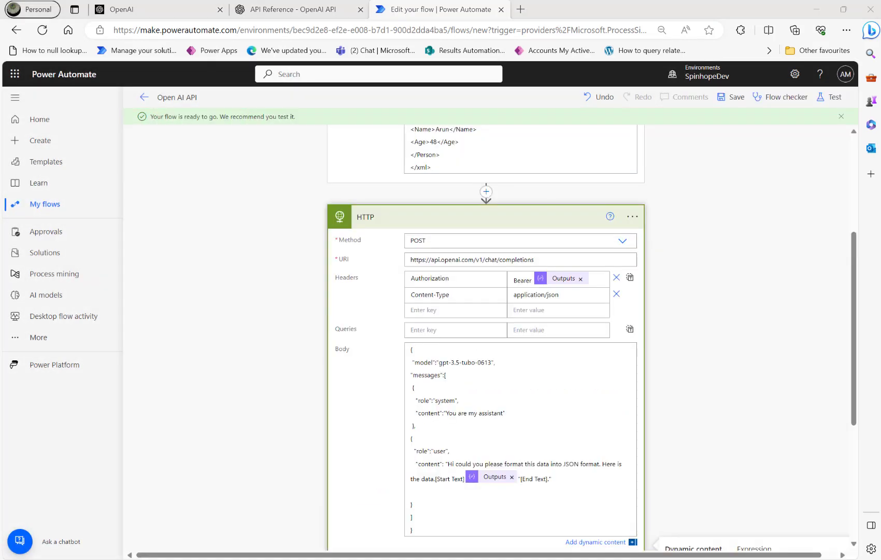
- Remove the stray quotation mark before [End Text] in the user message and save the flow
click(521, 479)
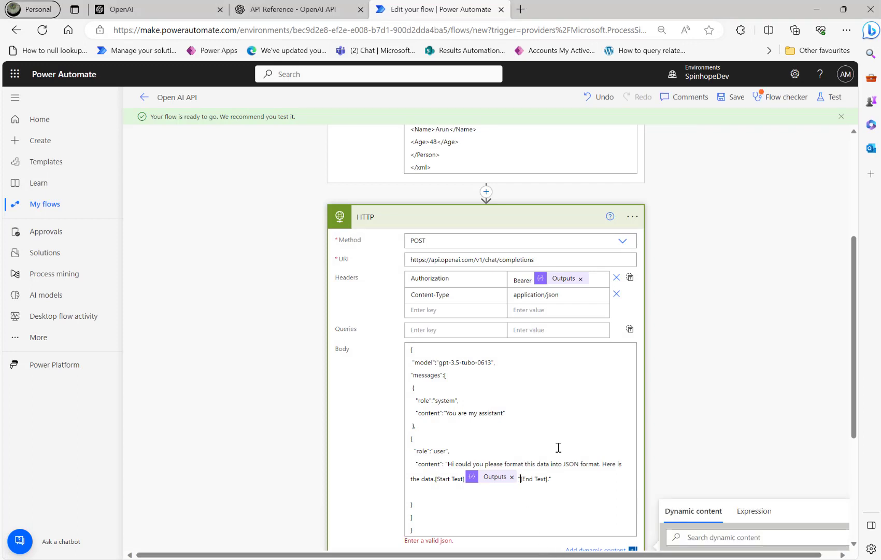
click(720, 98)
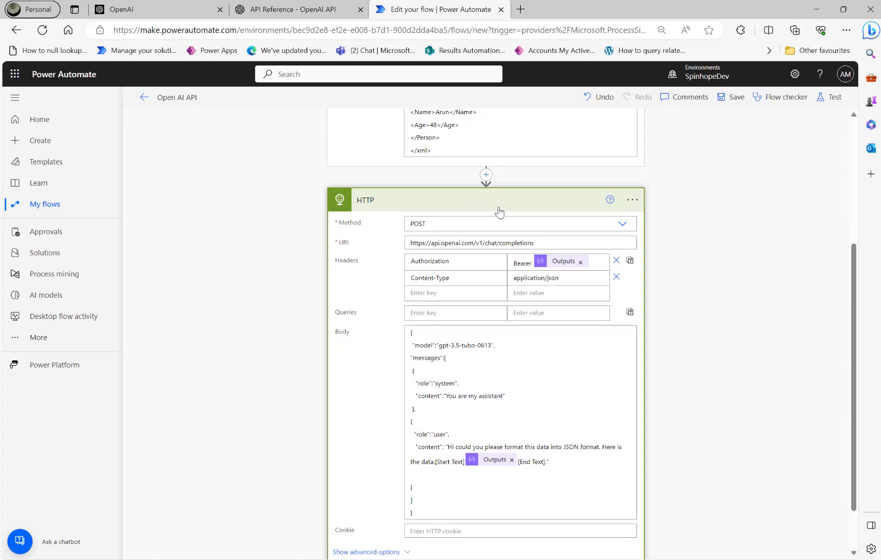
click(728, 102)
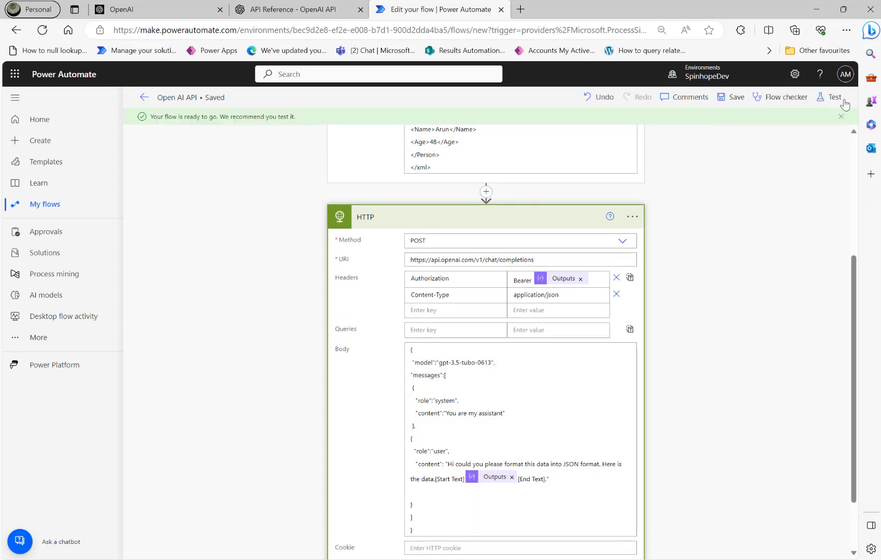
- Test the flow manually and run it
click(833, 98)
click(692, 123)
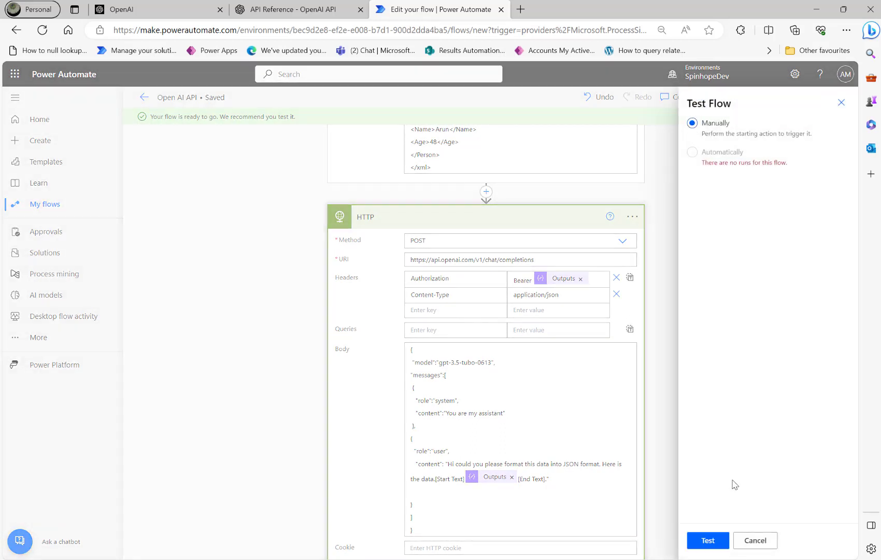
click(707, 542)
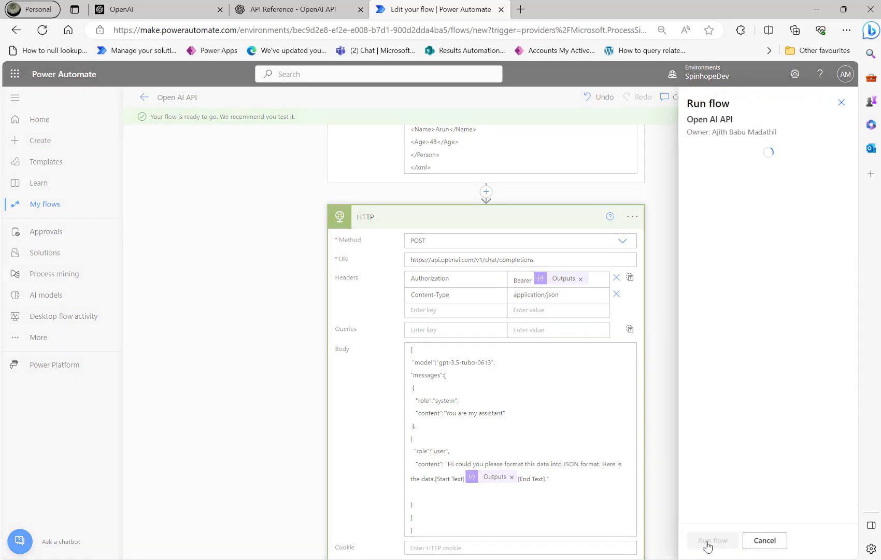
click(708, 544)
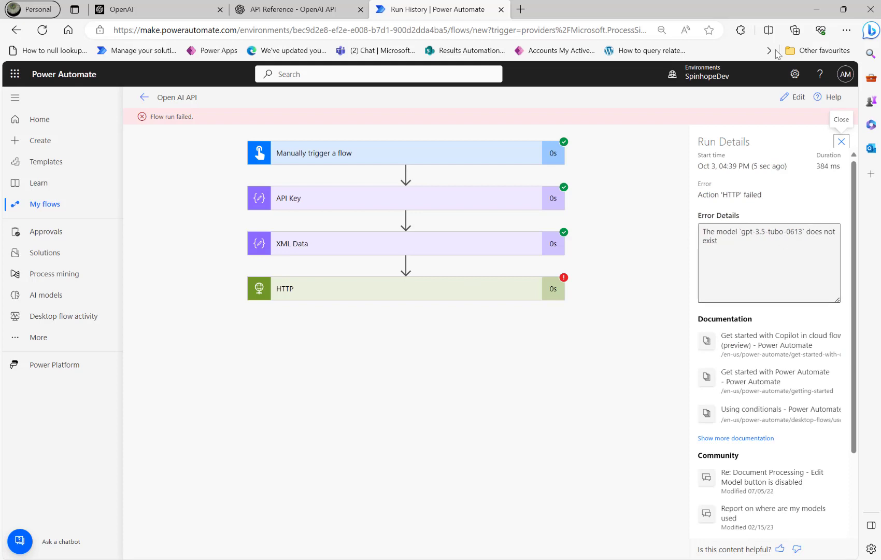
- Return to editing the flow and correct the model name in the HTTP body to gpt-3.5-turbo-0613
click(797, 100)
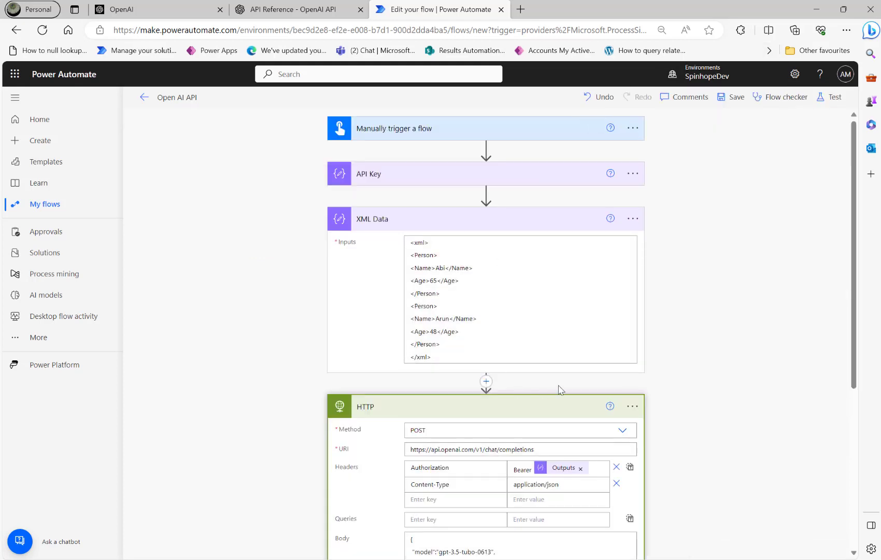
scroll(665, 381, down, 3)
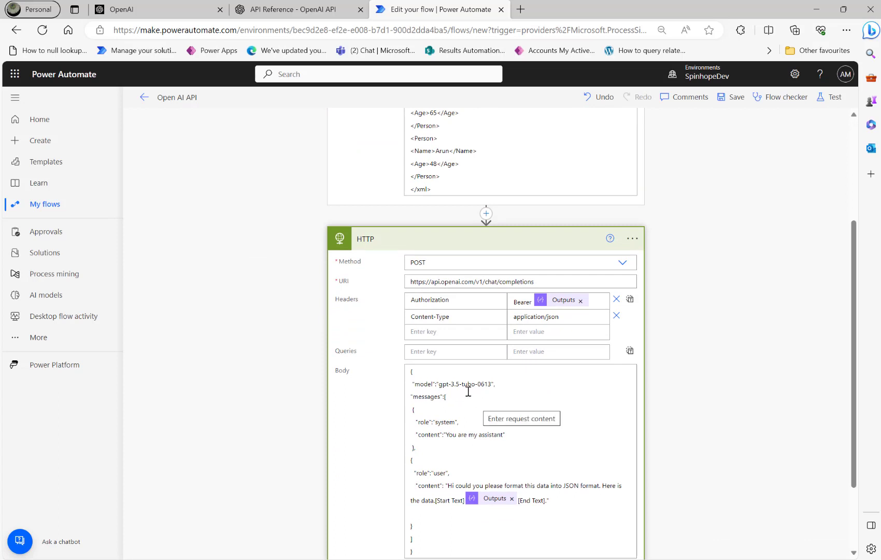
click(520, 374)
text(r)
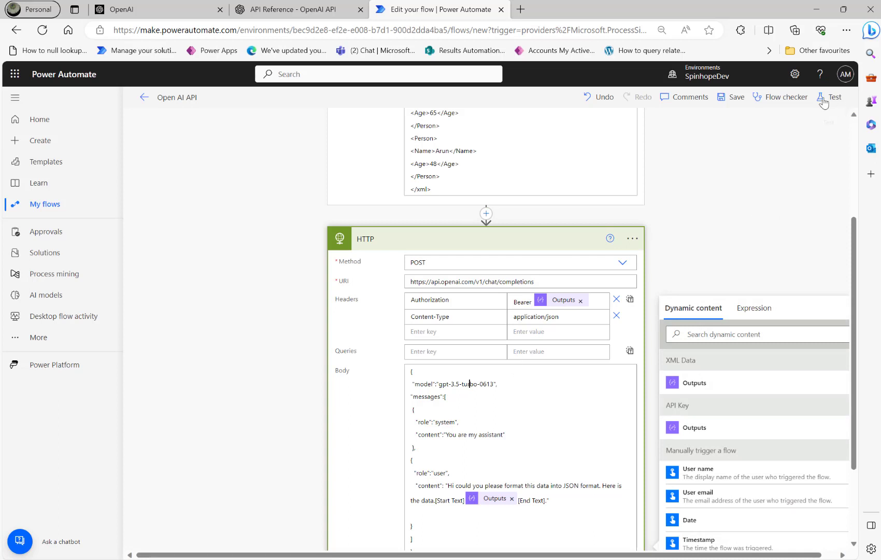
- Save the corrected flow and run a manual test of it
click(829, 97)
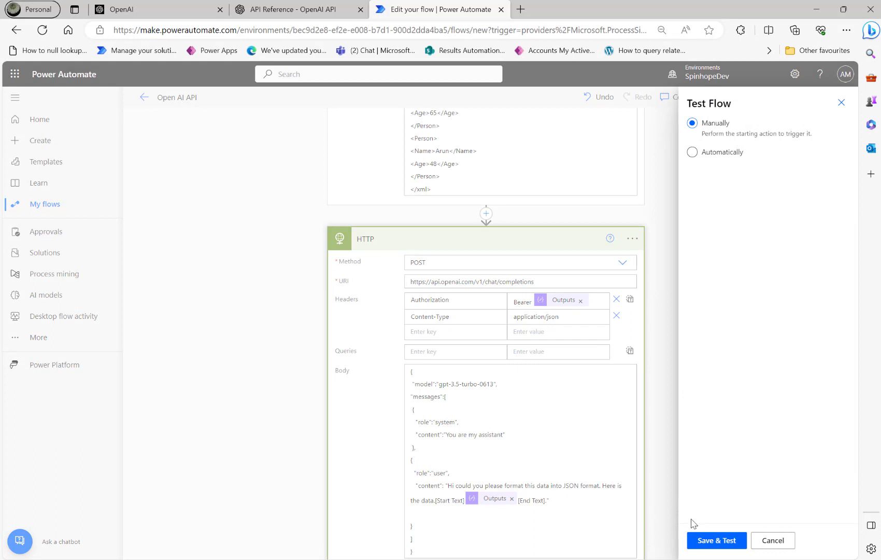
click(715, 541)
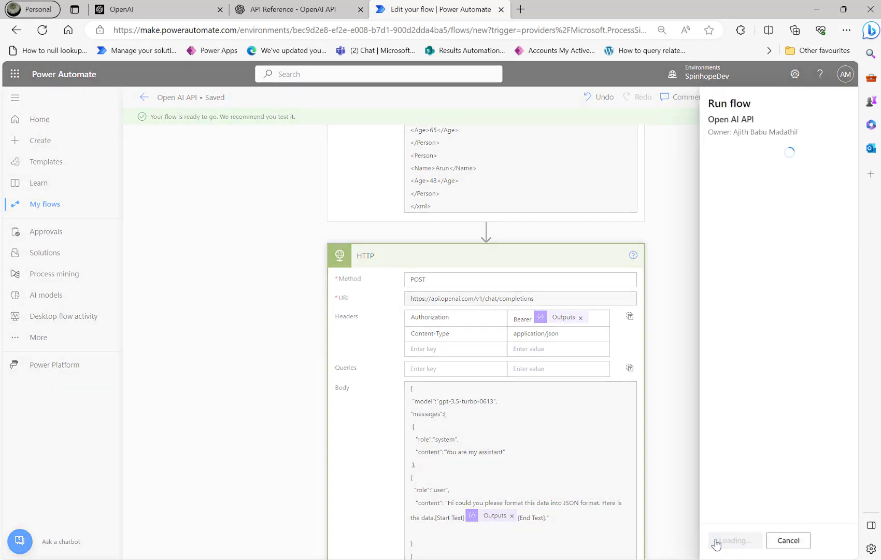
click(714, 540)
click(711, 541)
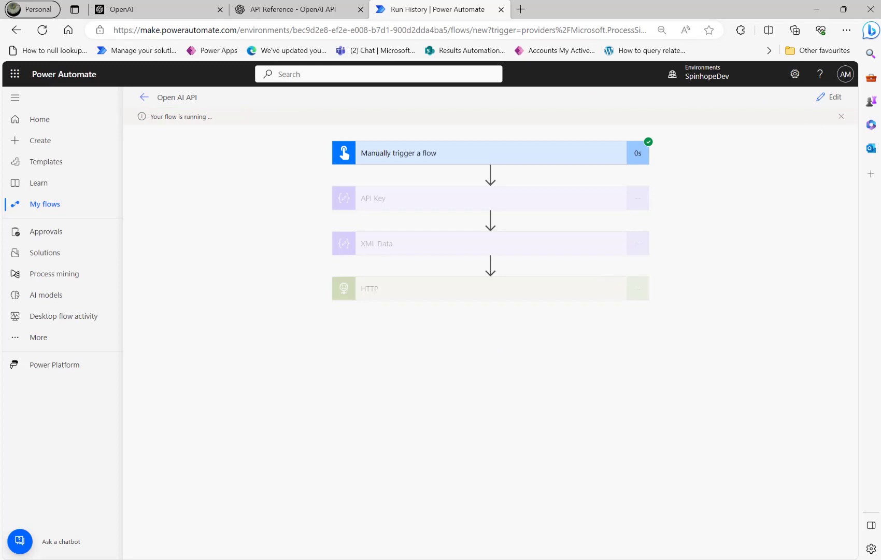
- Examine the HTTP action's raw outputs, in particular the assistant message's content in the response body
click(407, 297)
scroll(273, 368, down, 10)
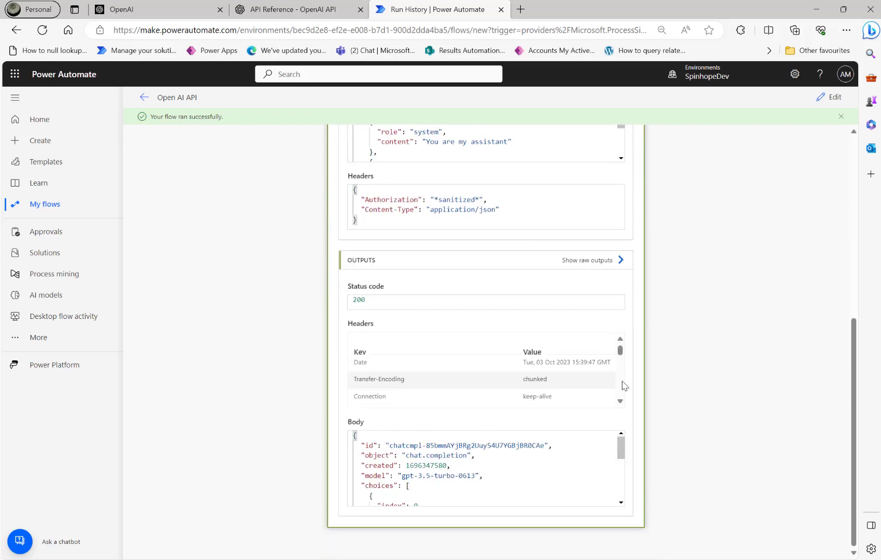
click(591, 261)
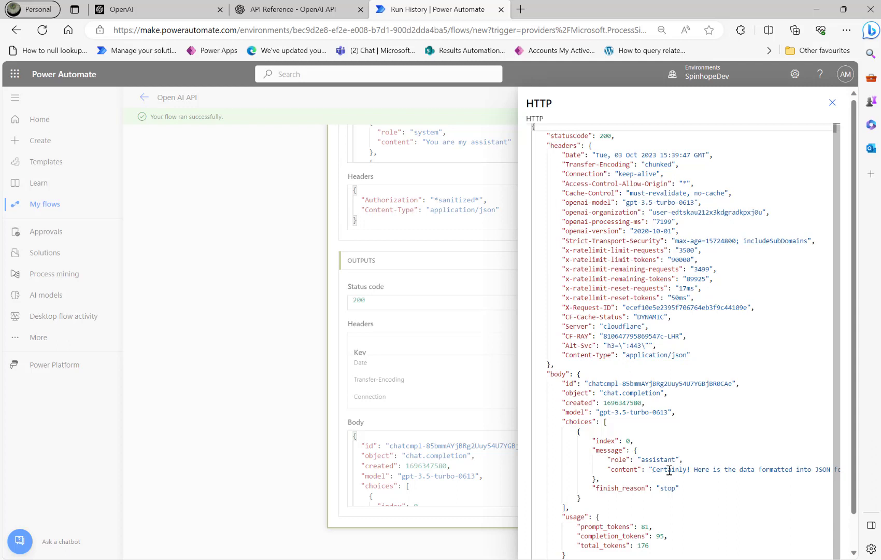
drag(695, 470, 782, 470)
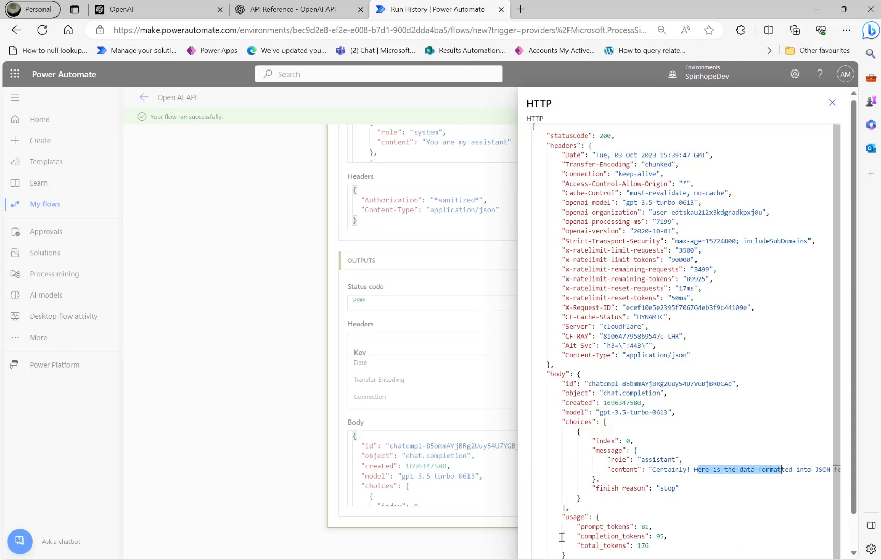
drag(695, 470, 828, 466)
click(784, 470)
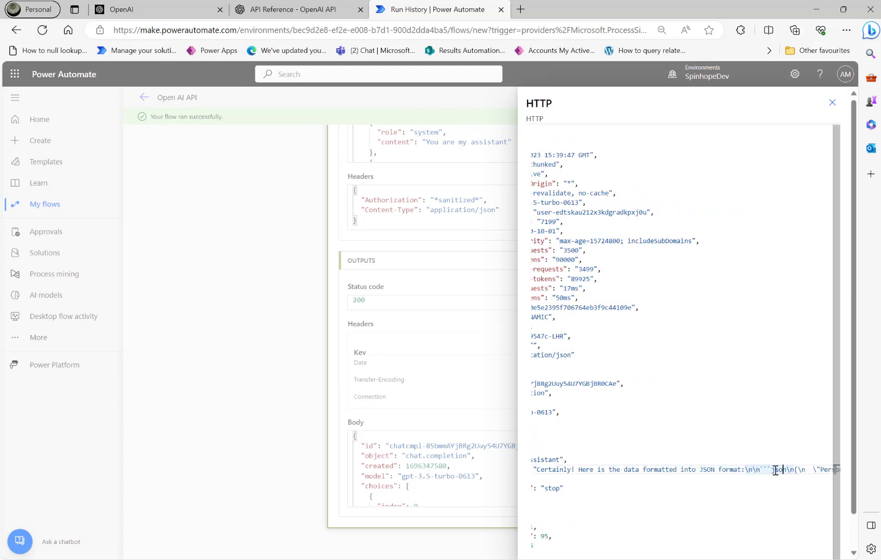
drag(772, 470, 836, 470)
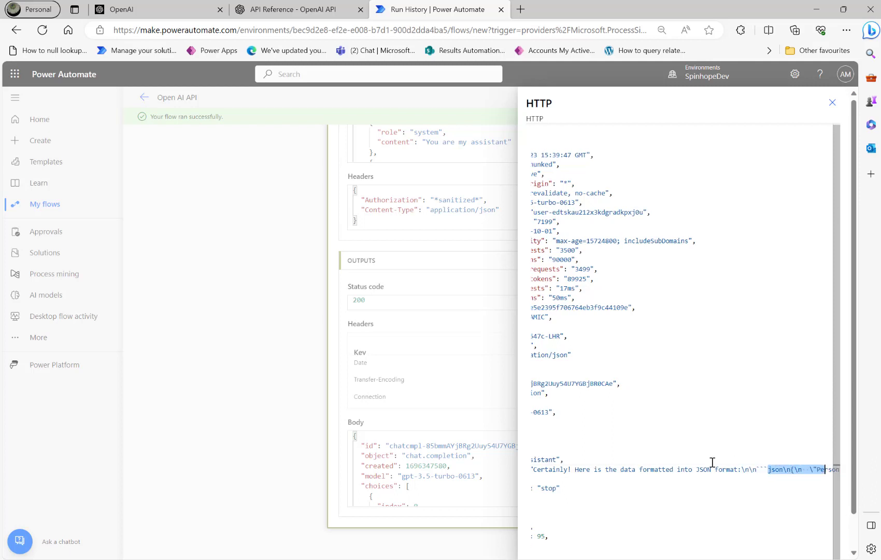
- Copy the entire raw output into the untitled Notepad file, replacing its existing text, and maximize the Notepad window
click(711, 462)
key(ctrl+a)
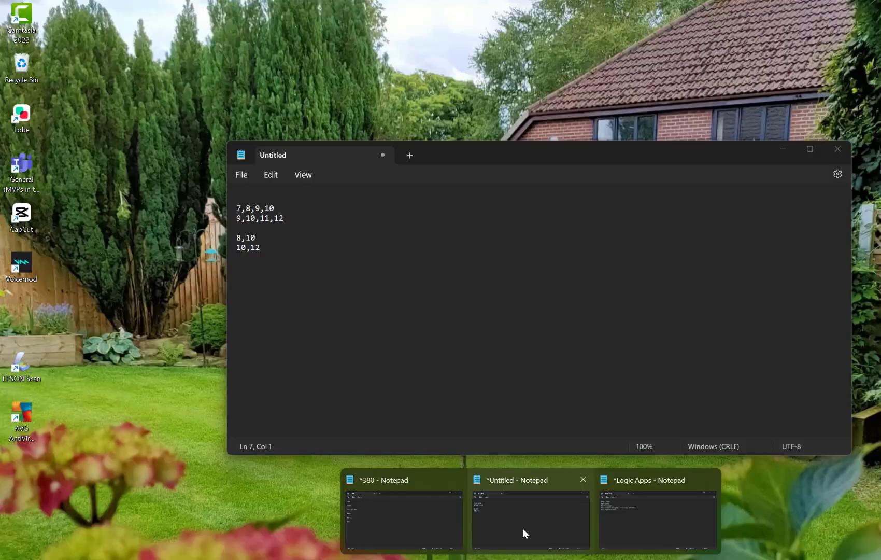
click(523, 528)
key(ctrl+a)
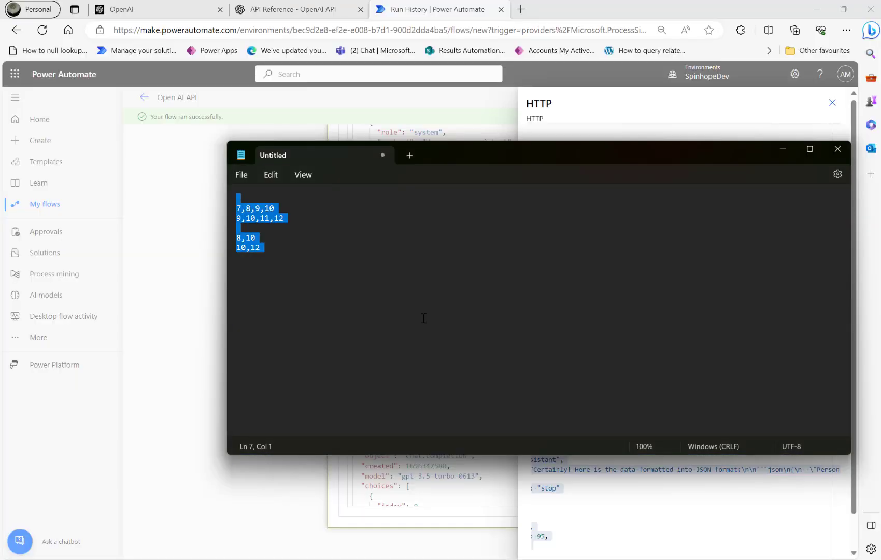
key(ctrl+v)
double_click(464, 155)
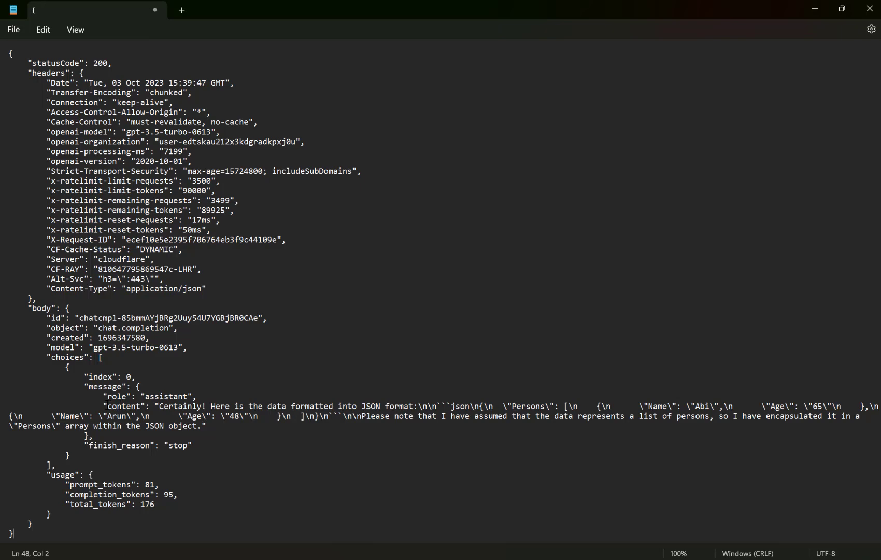
- Examine the response's body, choices array, assistant role and message content, including the returned JSON, and undo any accidental text move
drag(47, 357, 183, 355)
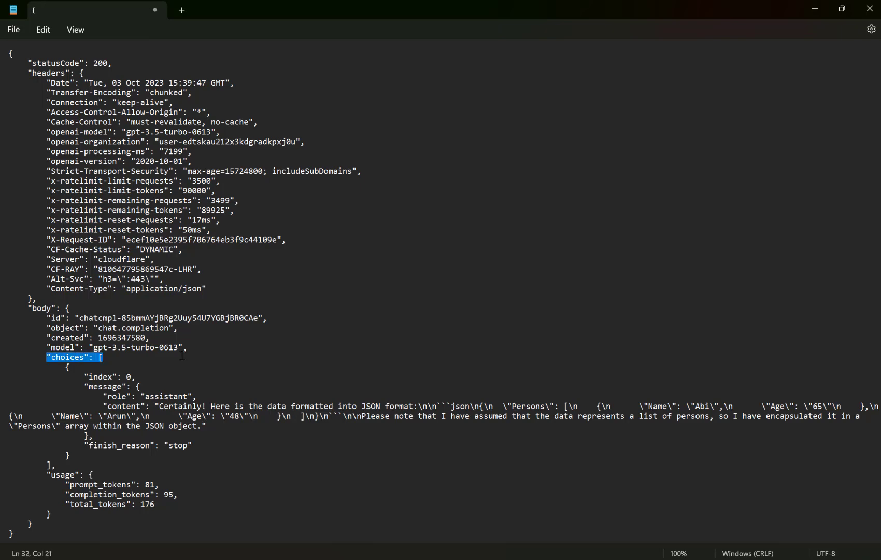
drag(28, 298, 71, 308)
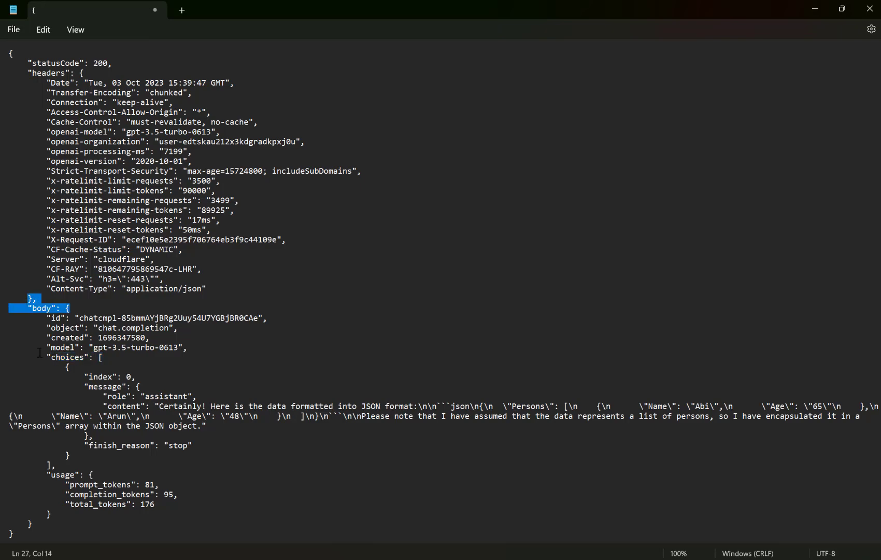
drag(40, 353, 202, 397)
click(98, 358)
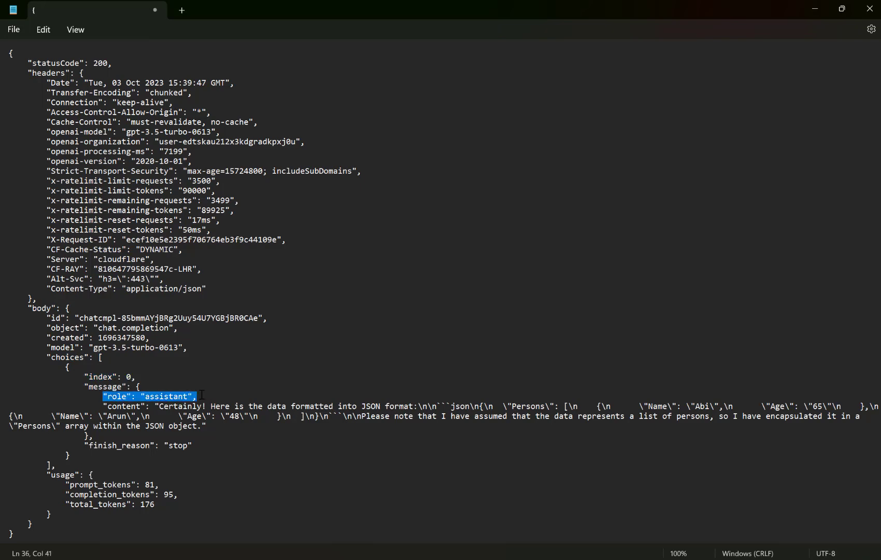
click(127, 406)
double_click(127, 406)
drag(158, 407, 411, 407)
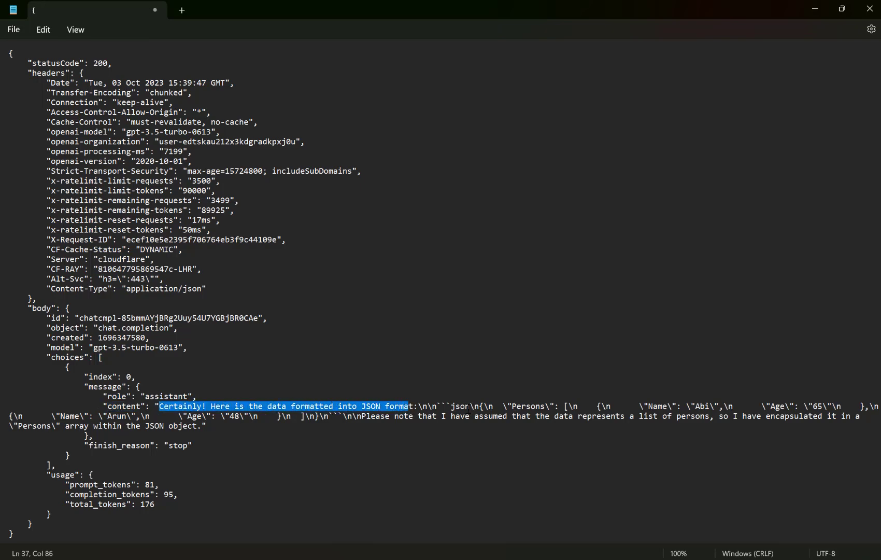
drag(480, 407, 406, 422)
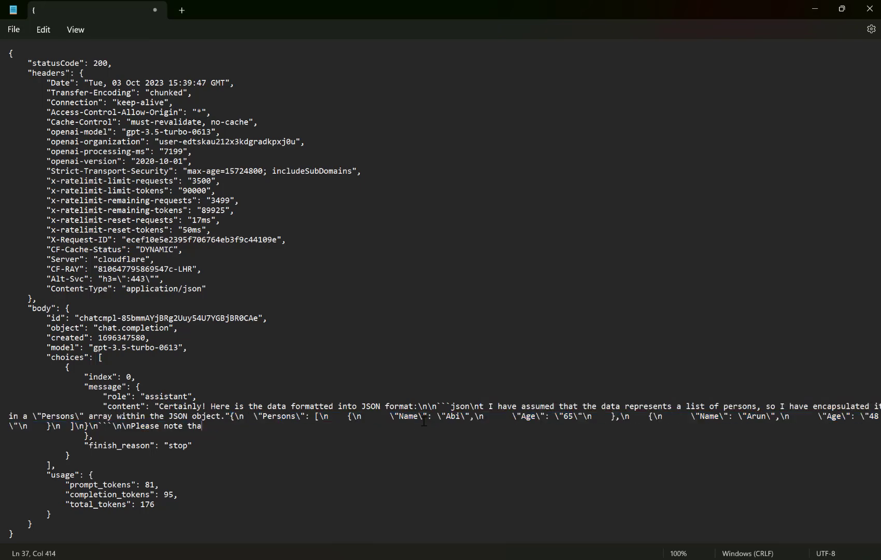
key(Down)
key(Down)
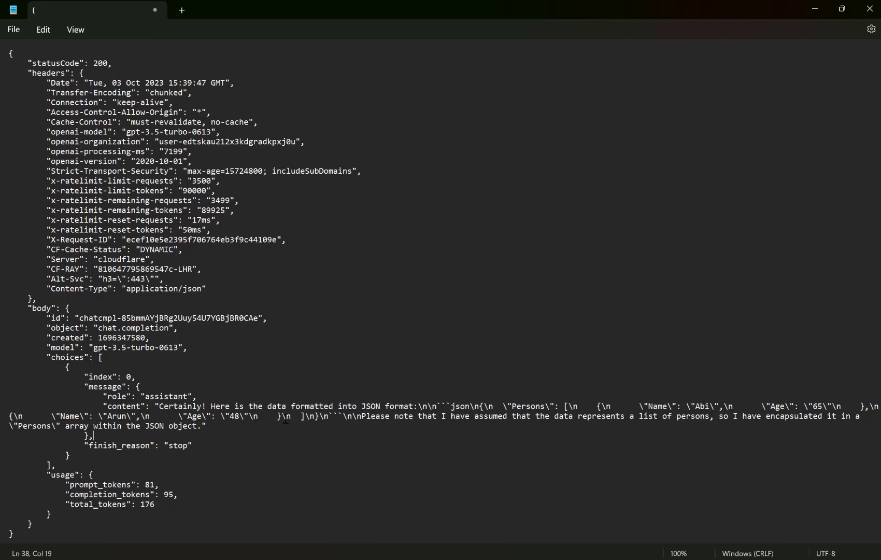
- Switch from Notepad back to Power Automate and reopen the Open AI API flow for editing, reviewing the HTTP action's body
click(810, 10)
click(195, 289)
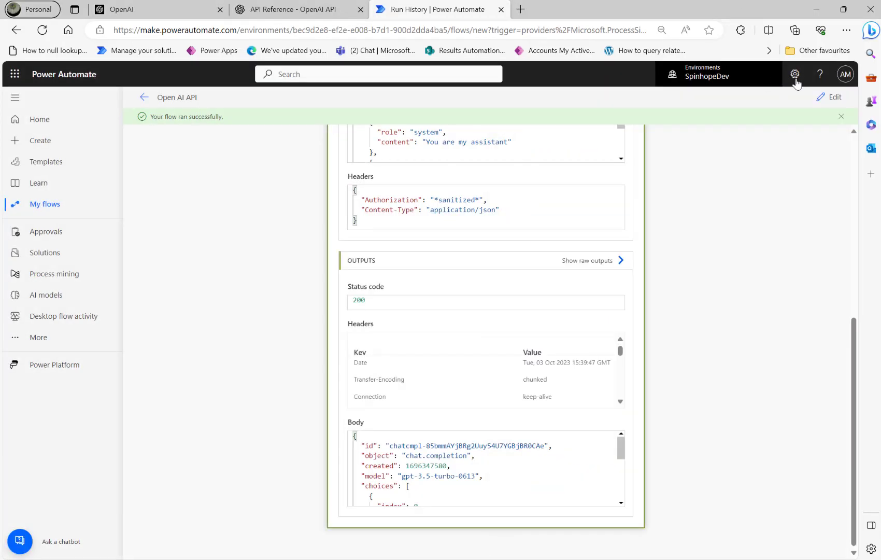
click(817, 97)
scroll(674, 371, down, 5)
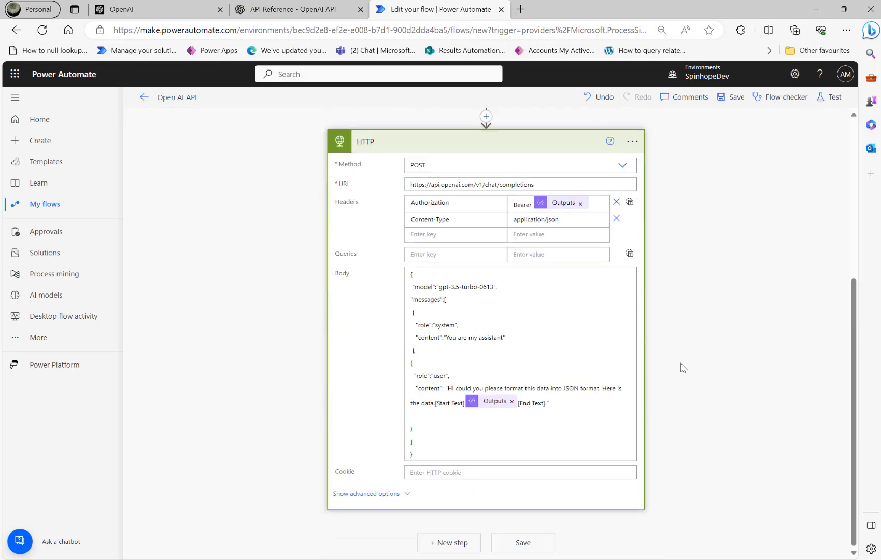
click(567, 397)
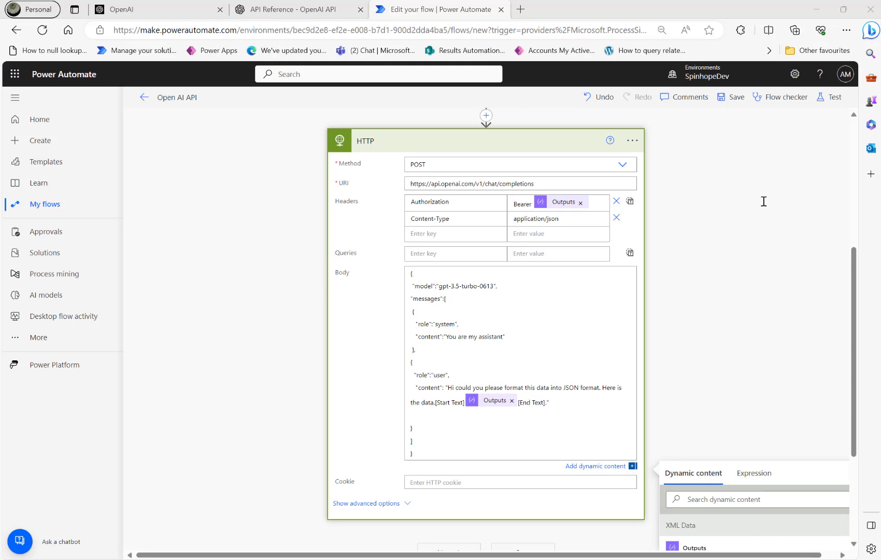
click(265, 325)
- Insert a Compose data operation between XML Data and HTTP and rename it Sample JSON Output
scroll(266, 324, up, 5)
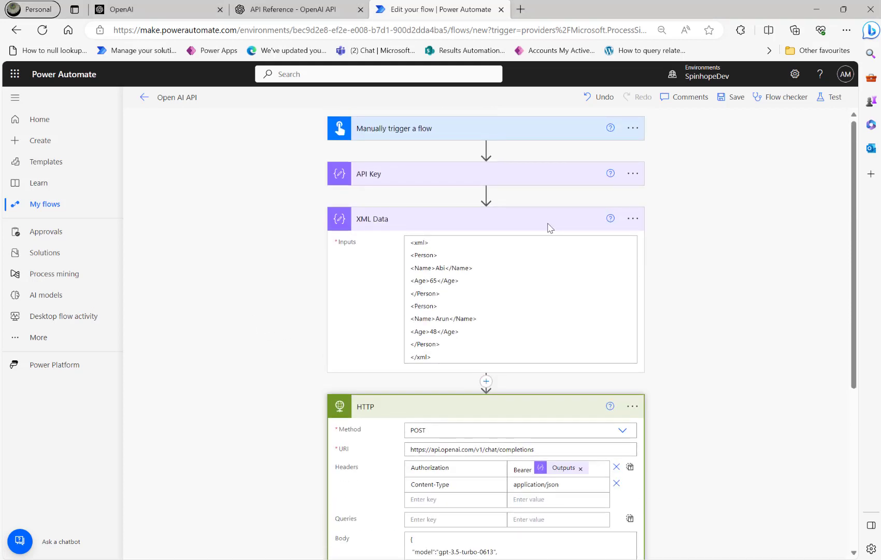
click(486, 381)
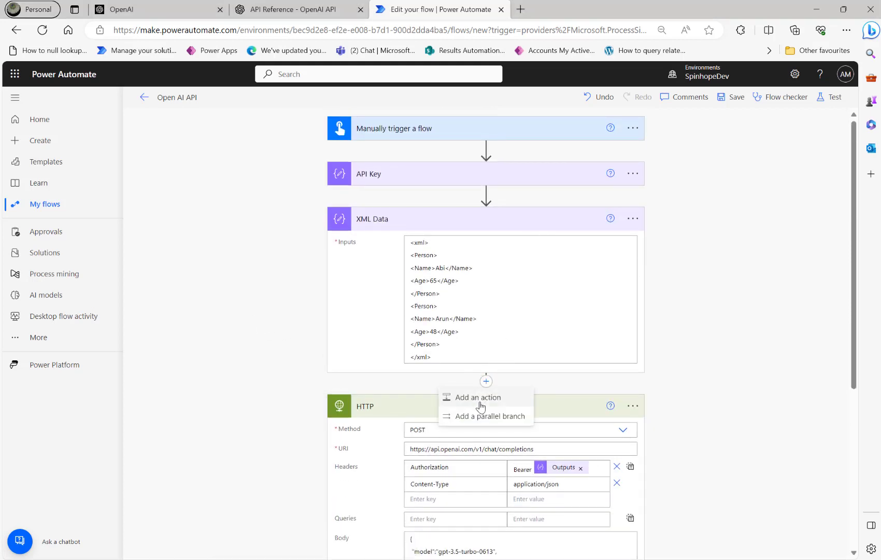
click(478, 398)
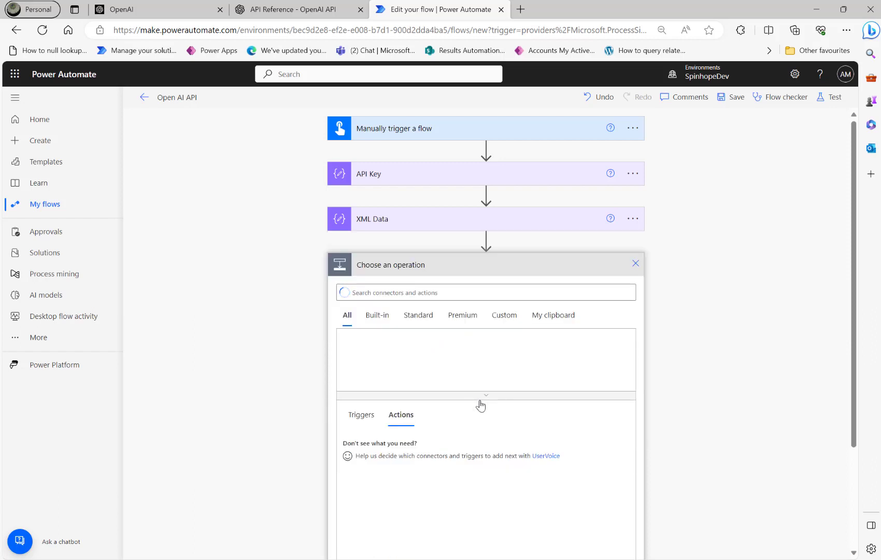
text(compose)
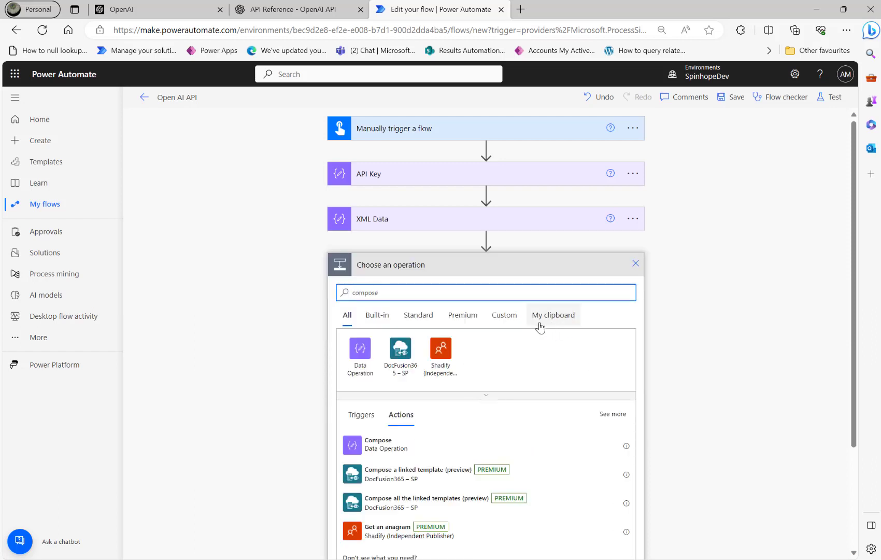
click(386, 447)
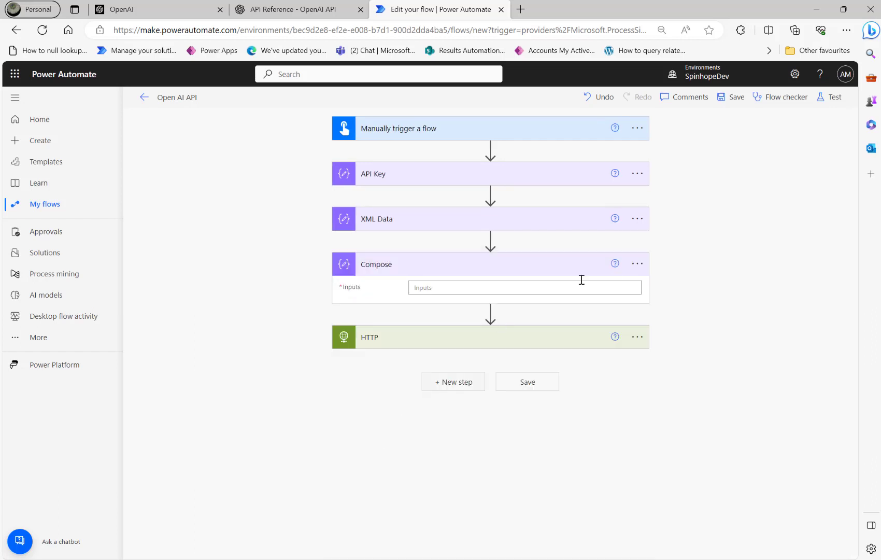
click(637, 264)
click(683, 301)
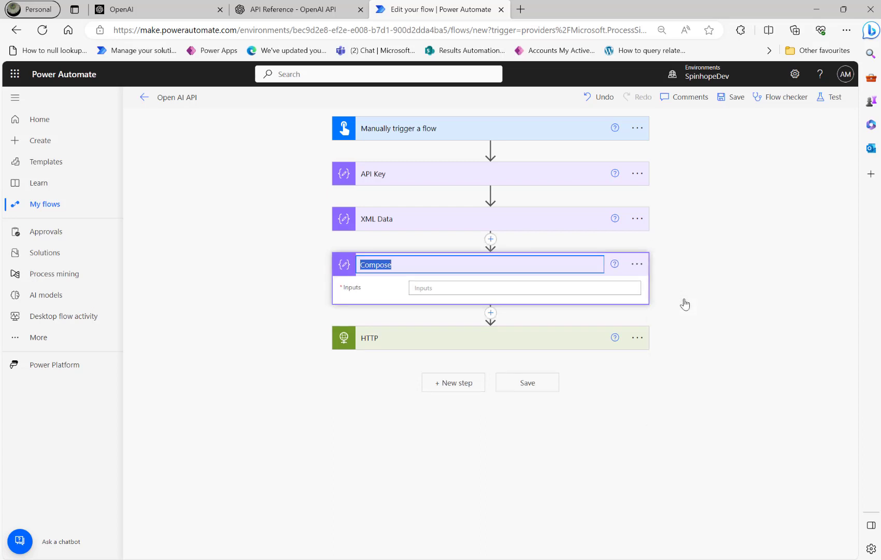
text(Sample JSON Output)
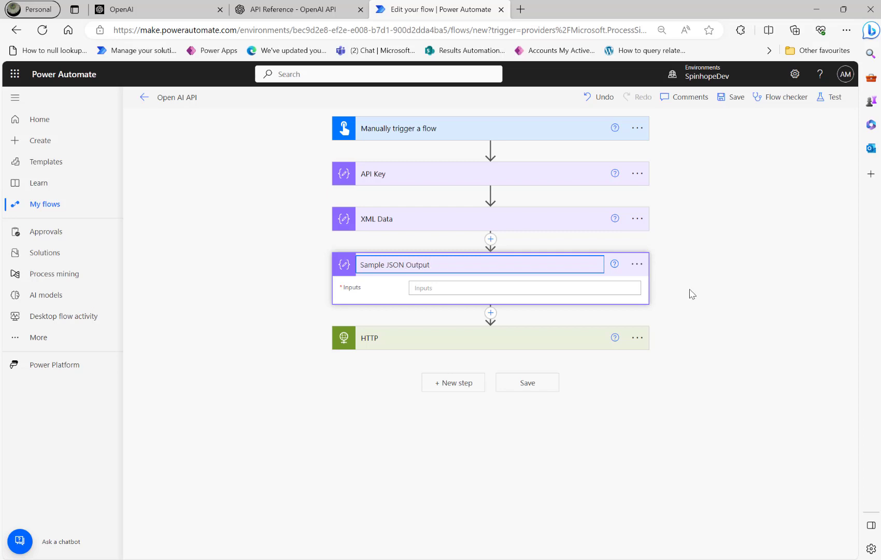
- Enter sample JSON in Sample JSON Output with a Person array of two Name and Age entries, ages 38 and 90, and compare it with XML Data
click(515, 288)
text({   "Person": [     {       "Name": "Arjun",       "Age": "38"     },     {       "Name": "Abi",       "Age": "90"     }   ] })
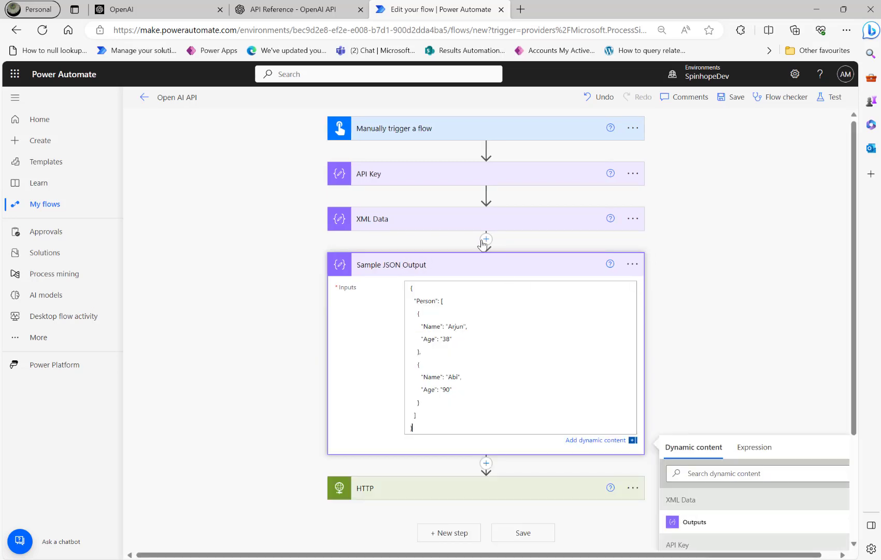
click(417, 221)
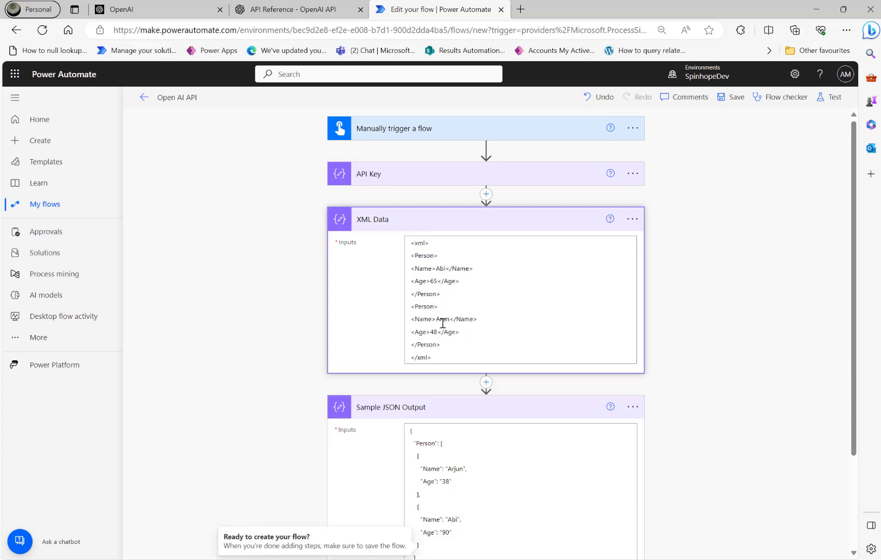
scroll(738, 396, down, 2)
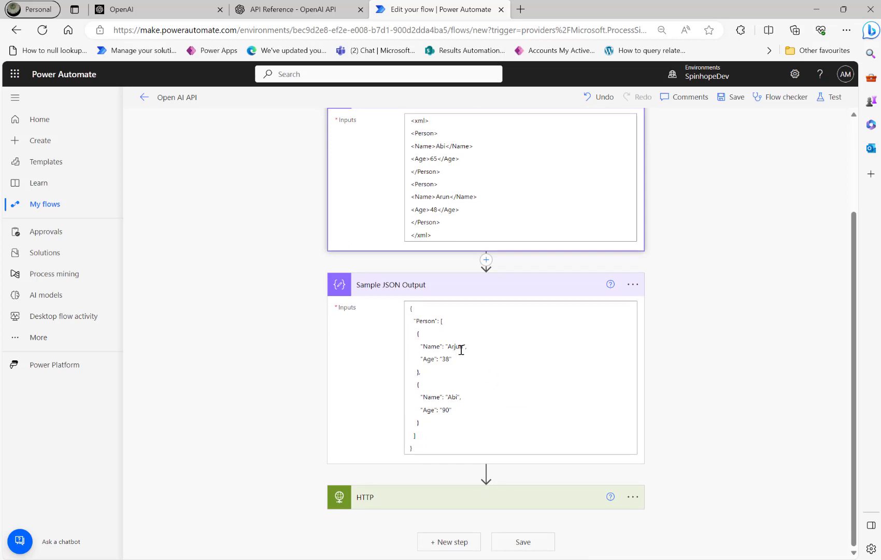
- Replace the two Name values in the sample JSON with the placeholders gggg and jjjj
double_click(460, 348)
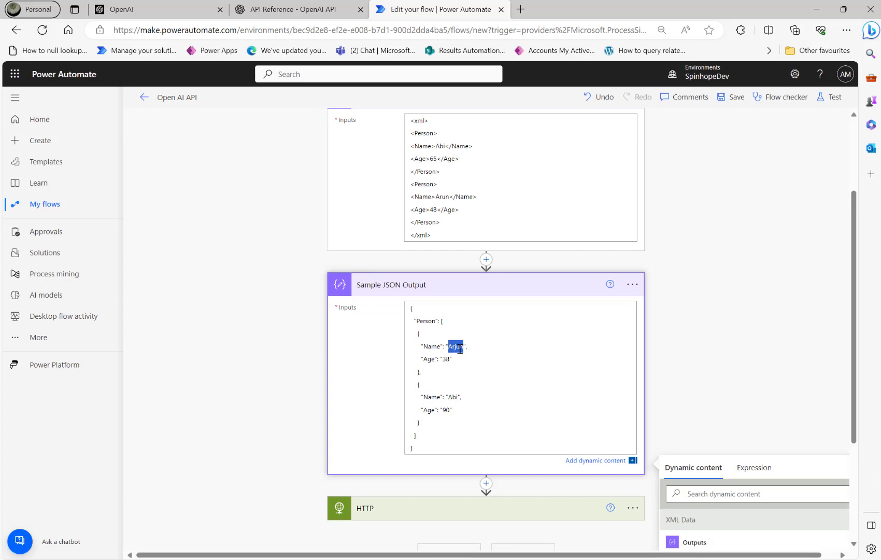
text(gggg)
double_click(454, 396)
text(jjjj)
double_click(425, 321)
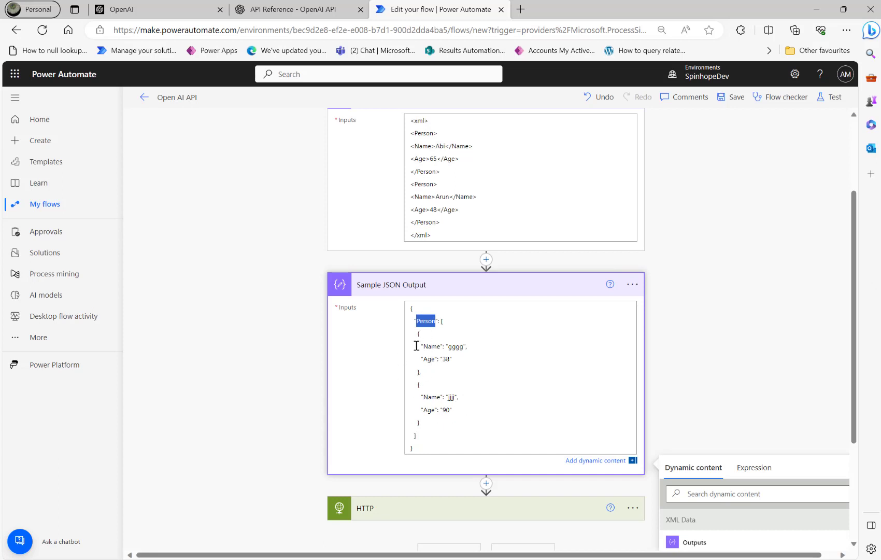
double_click(425, 324)
click(310, 332)
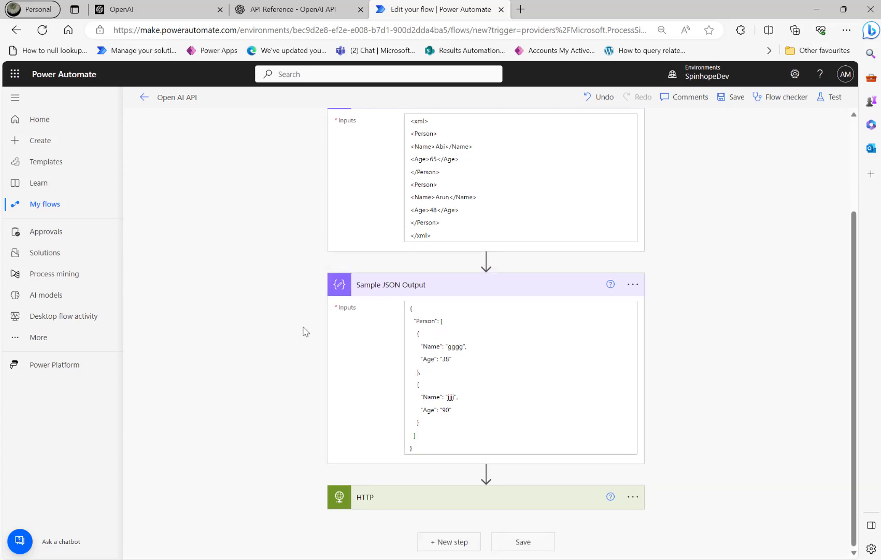
- In the HTTP body's user content, add "When your returned the message content I only need the JSON formatted result." before "Here is the data"
click(405, 501)
scroll(301, 456, down, 3)
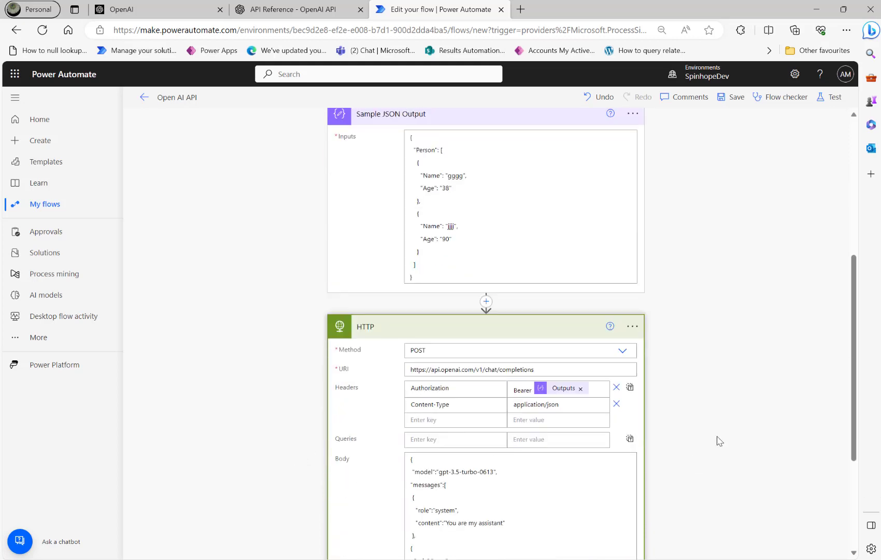
scroll(720, 441, down, 3)
click(571, 401)
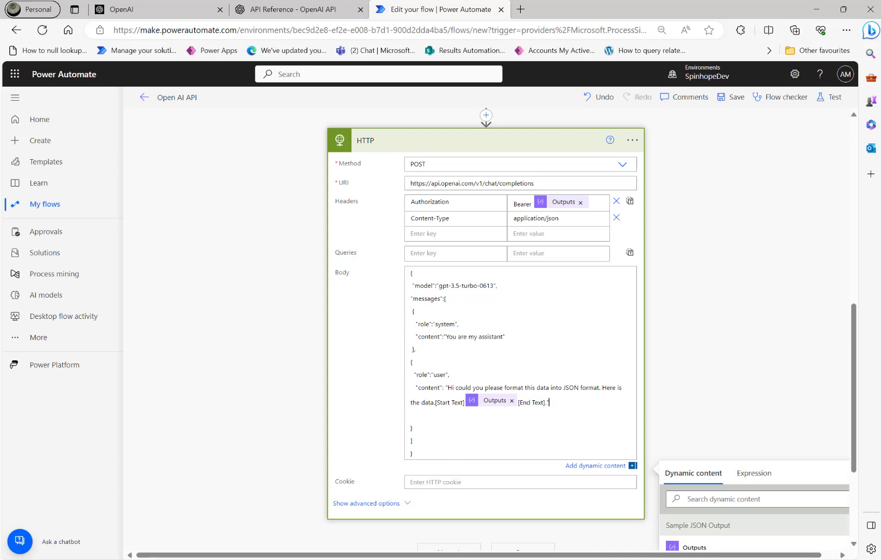
click(602, 387)
text(When)
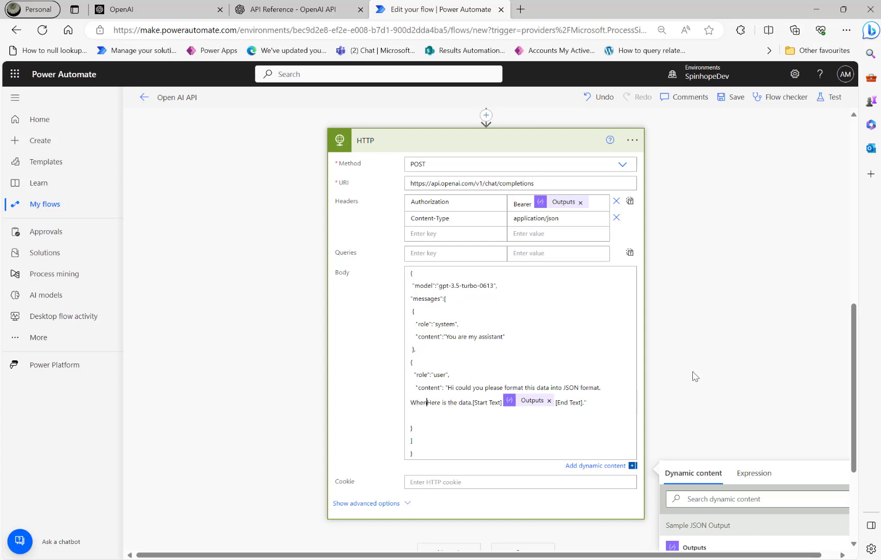
key(BackSpace)
key(BackSpace)
key(BackSpace)
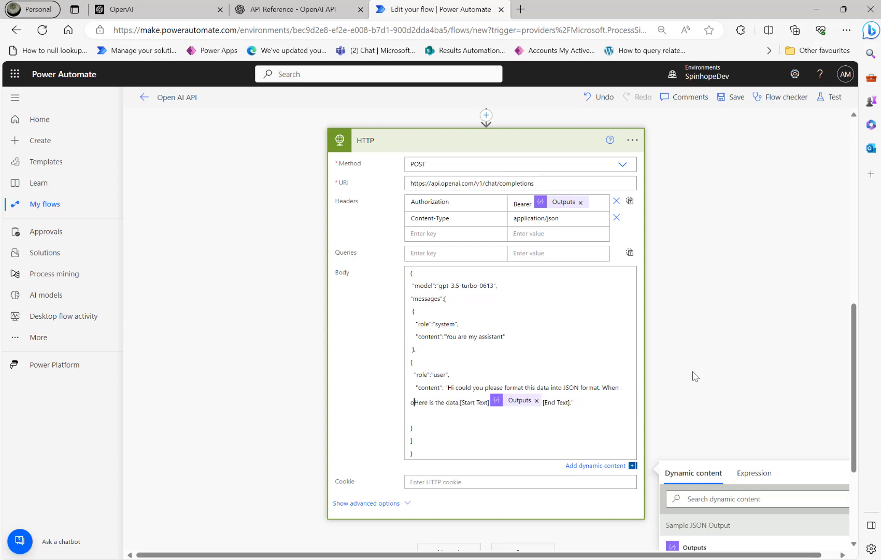
text(your retu)
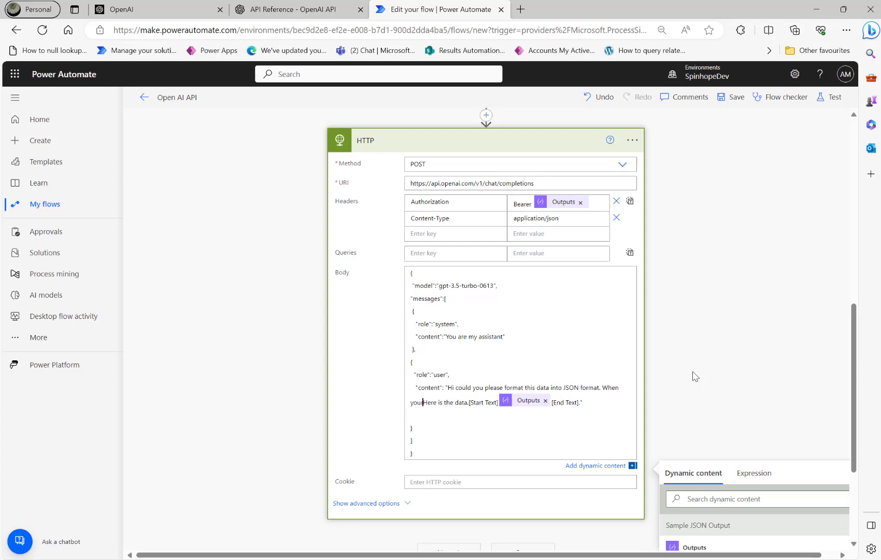
text(rned)
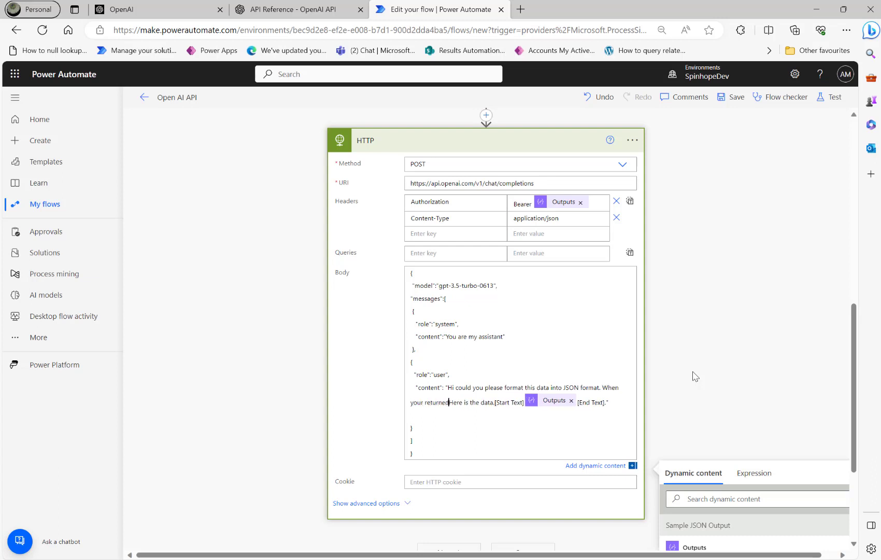
text( the mes)
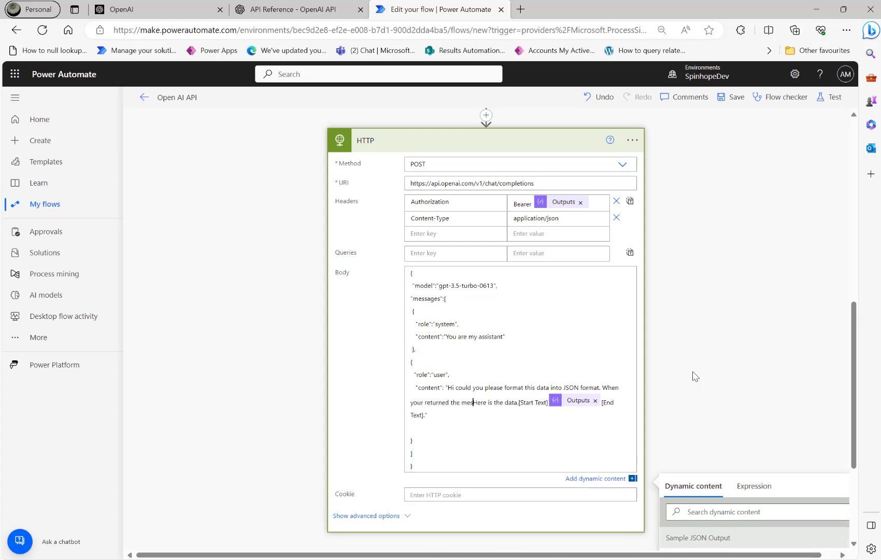
text(sage content)
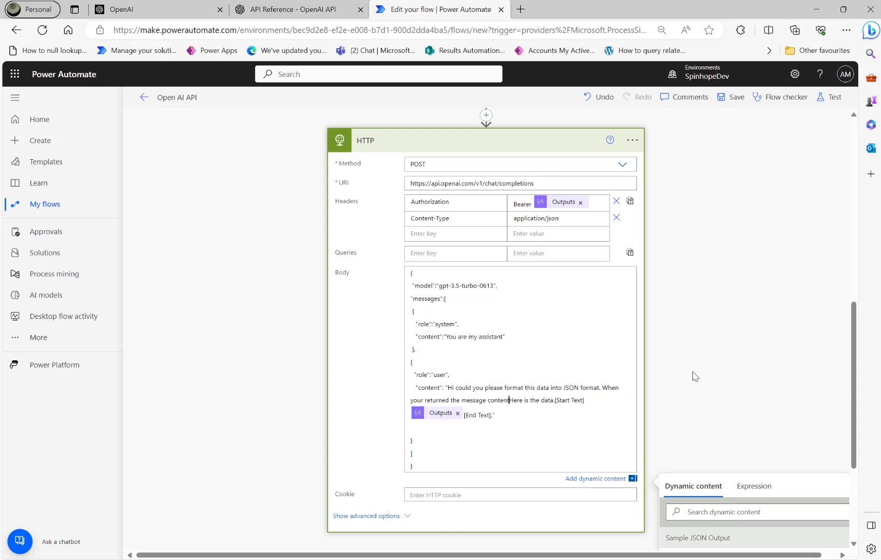
text( I only need the JSON)
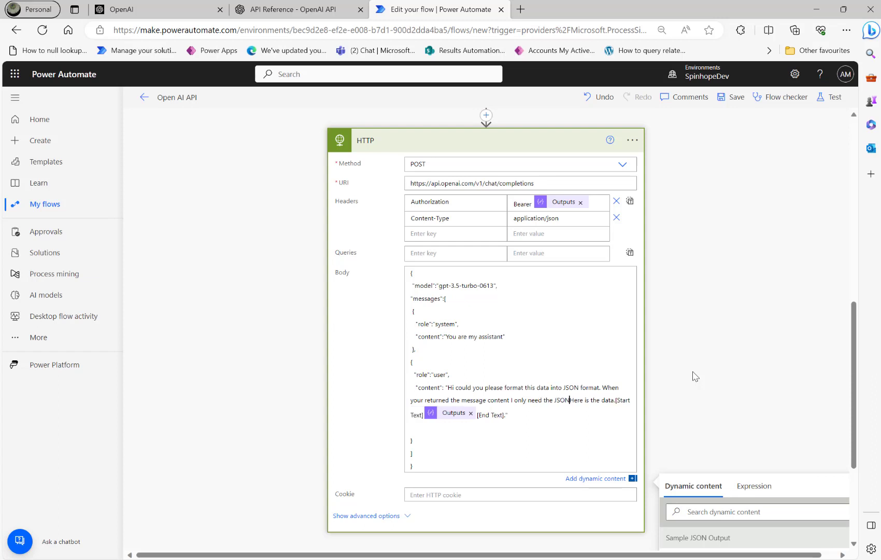
text( forma)
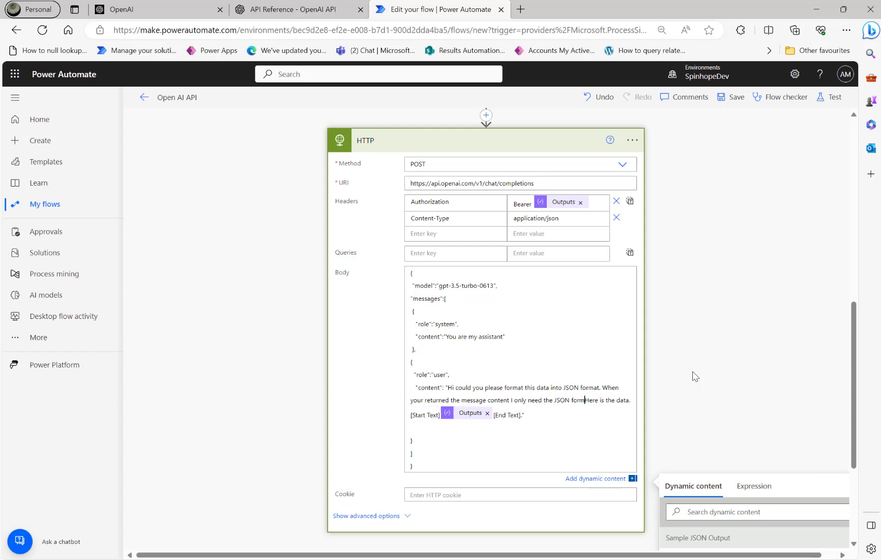
text(tted result)
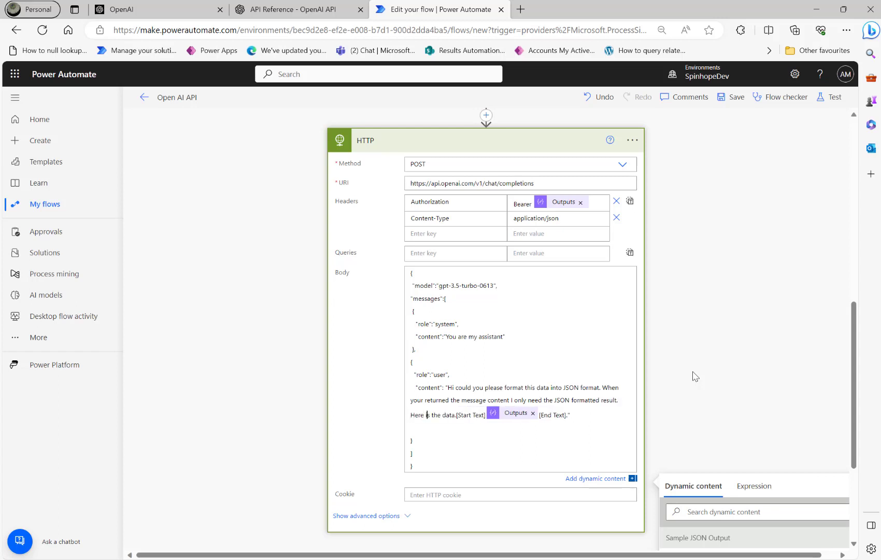
- Add "Like I mentioned above only return the JSON result with no additional text" after the [End Text] marker in the HTTP body
key(Right)
key(Right)
key(Right)
key(Right)
key(Right)
key(Right)
key(Right)
key(Right)
key(Right)
key(Right)
key(Right)
key(Right)
key(Right)
key(Right)
key(Right)
key(Right)
key(Right)
key(Right)
key(Right)
key(Right)
text(Like I mentioned above)
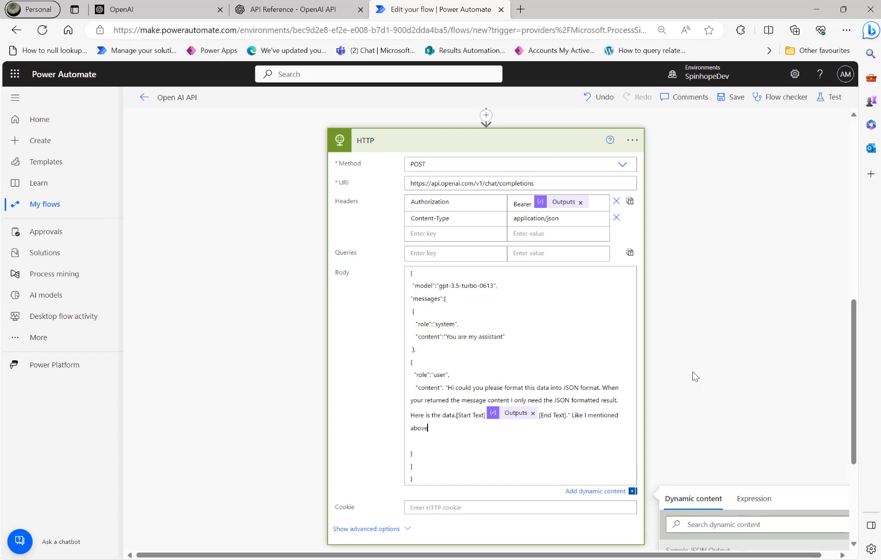
text( only return the JSON result with no additinal)
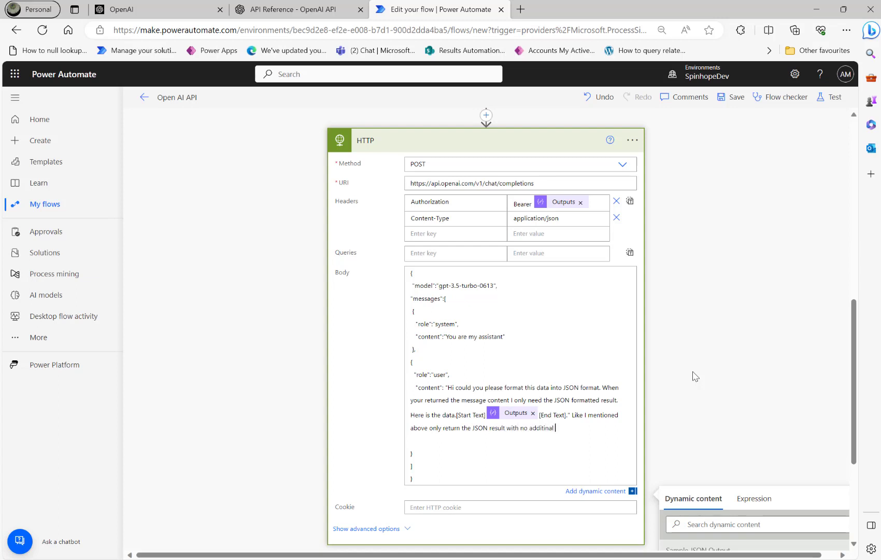
key(BackSpace)
key(BackSpace)
key(BackSpace)
key(BackSpace)
key(BackSpace)
text(ional text)
- Switch to Notepad and examine the introductory and closing text surrounding the JSON in the response's message content
click(516, 509)
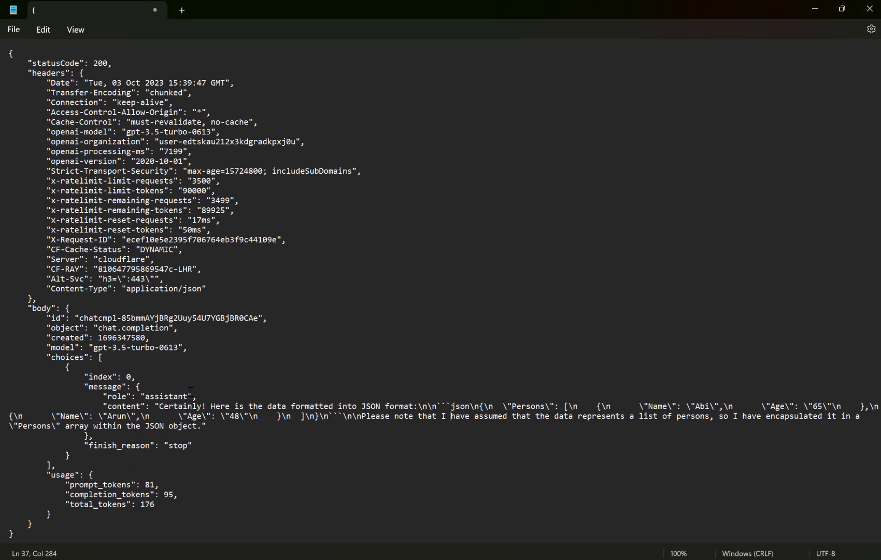
drag(159, 407, 448, 408)
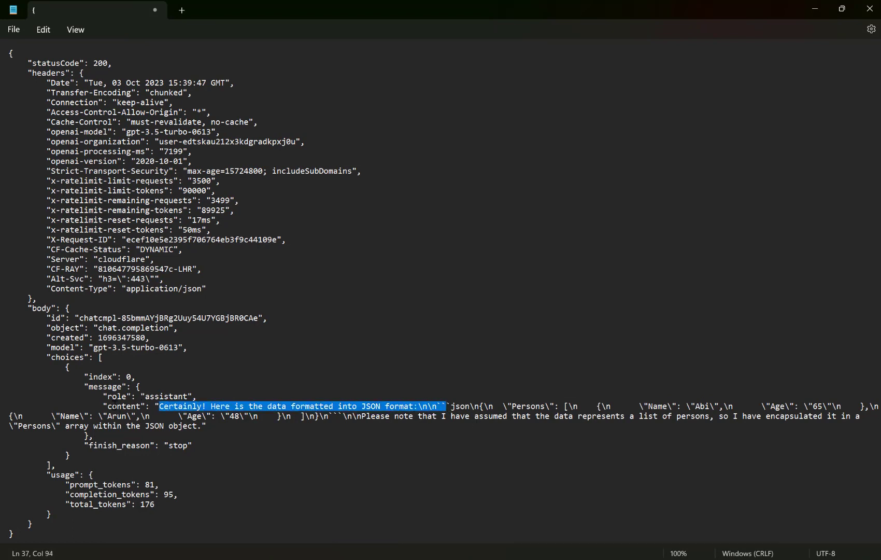
drag(108, 407, 145, 407)
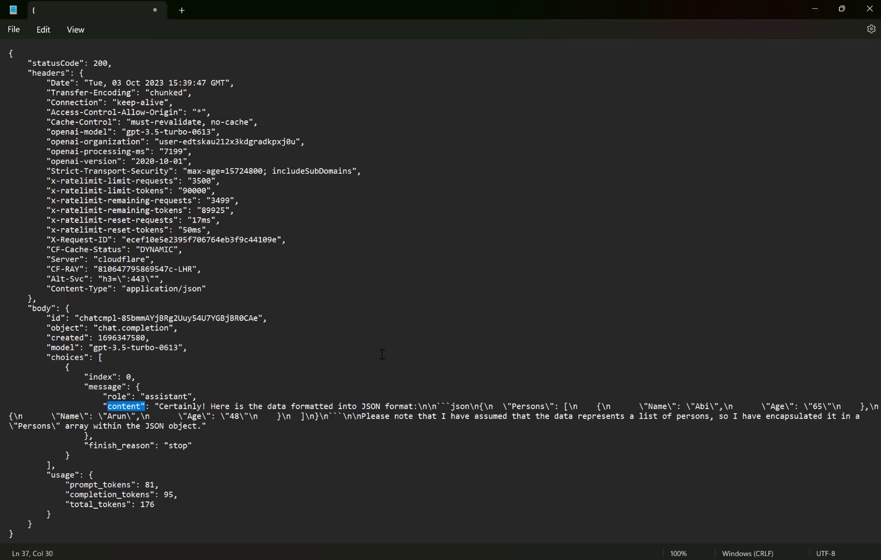
drag(162, 402, 453, 406)
drag(342, 417, 702, 429)
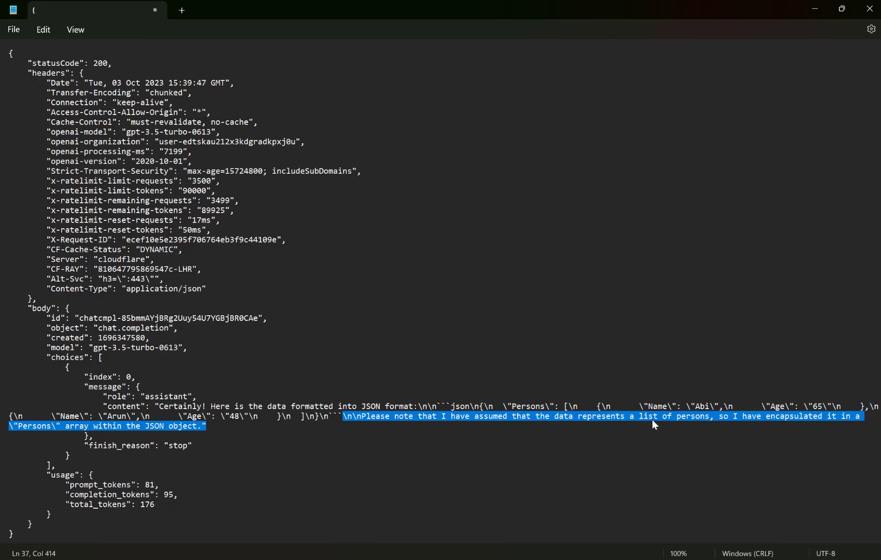
- Back in Power Automate, append "Here is the sample JSON output I want [Format]" to the user content in the HTTP body
click(817, 10)
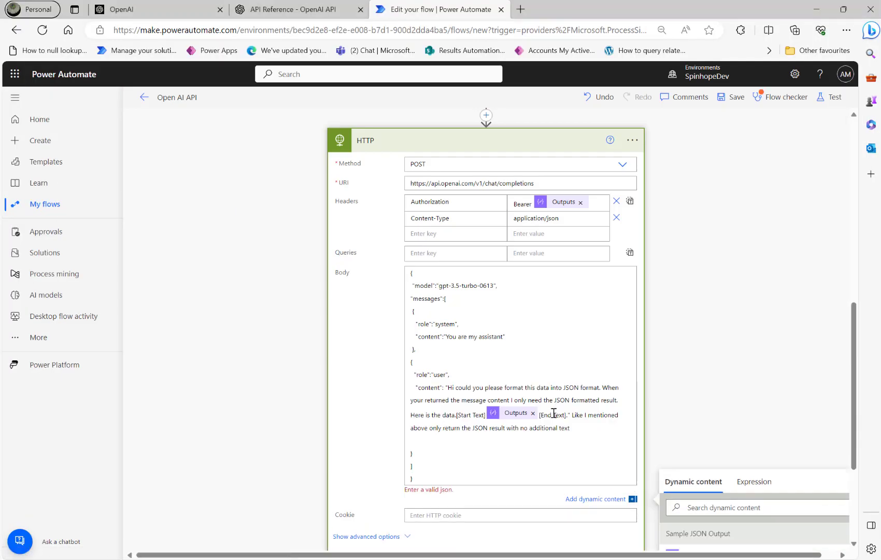
click(589, 427)
text(Here is the sample JSON)
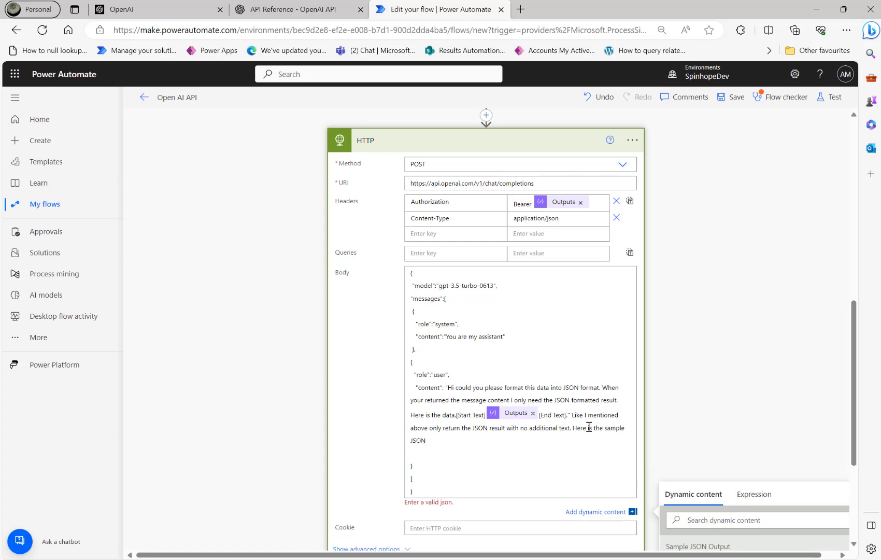
text( output I wou)
key(BackSpace)
key(BackSpace)
text(ant [Format)
- Insert the Sample JSON Output's Outputs followed by [Format]." at the prompt's end, and remove the stray quotation mark after [End Text]
scroll(619, 413, down, 3)
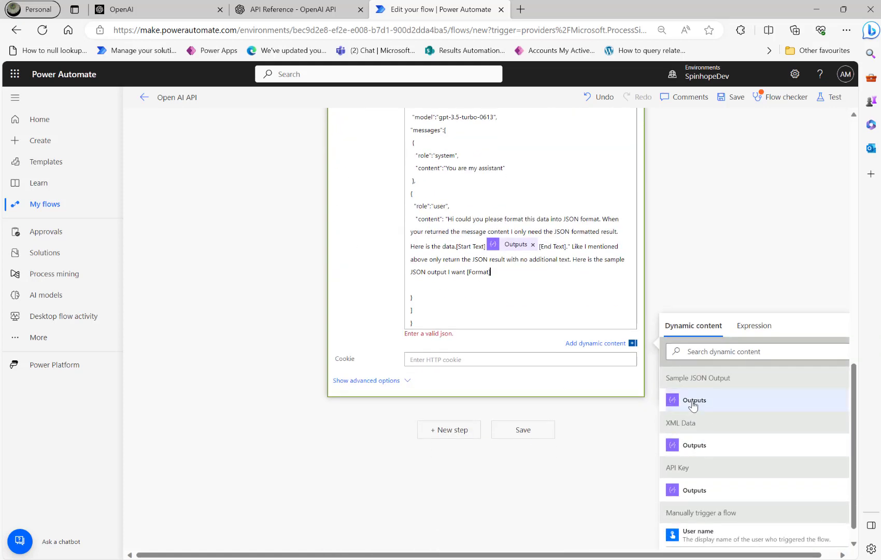
click(693, 402)
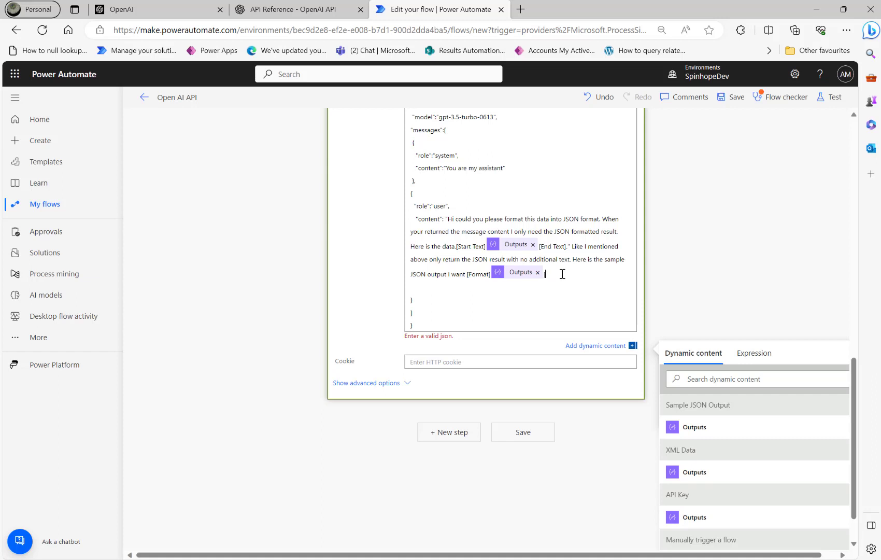
text([Fomrmat.)
scroll(565, 264, up, 1)
click(571, 262)
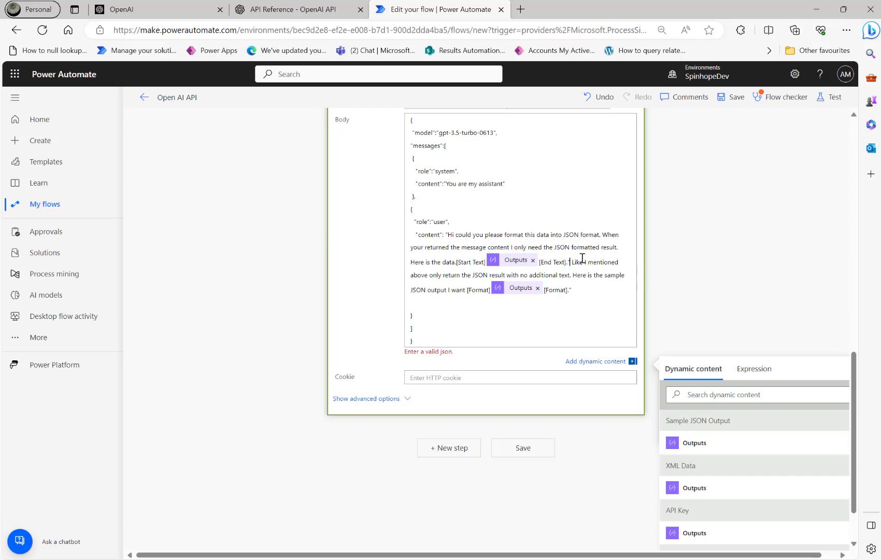
key(BackSpace)
- Save the flow and run a manual test of it
click(726, 99)
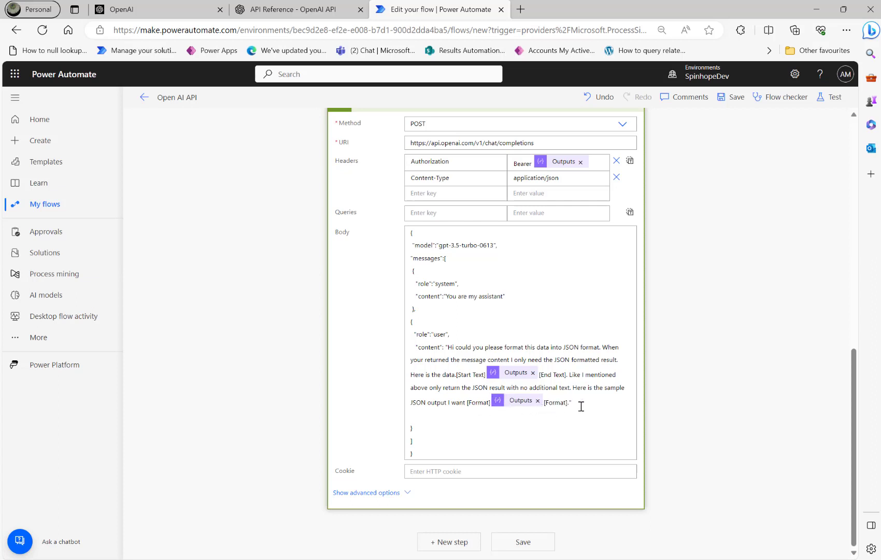
click(832, 97)
click(706, 542)
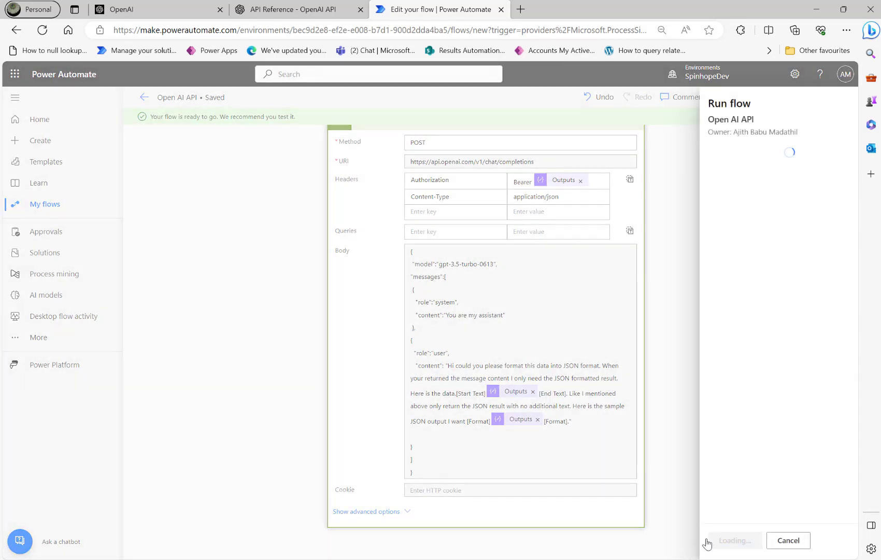
click(711, 541)
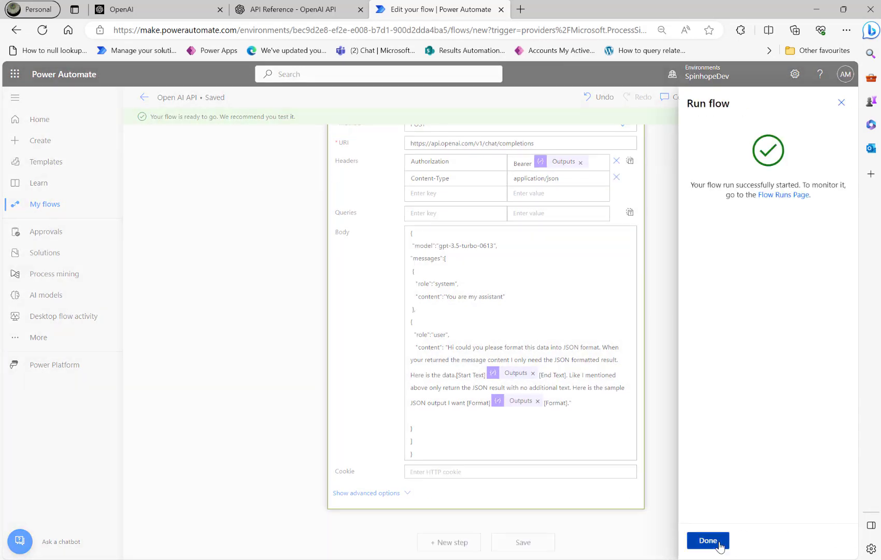
click(709, 542)
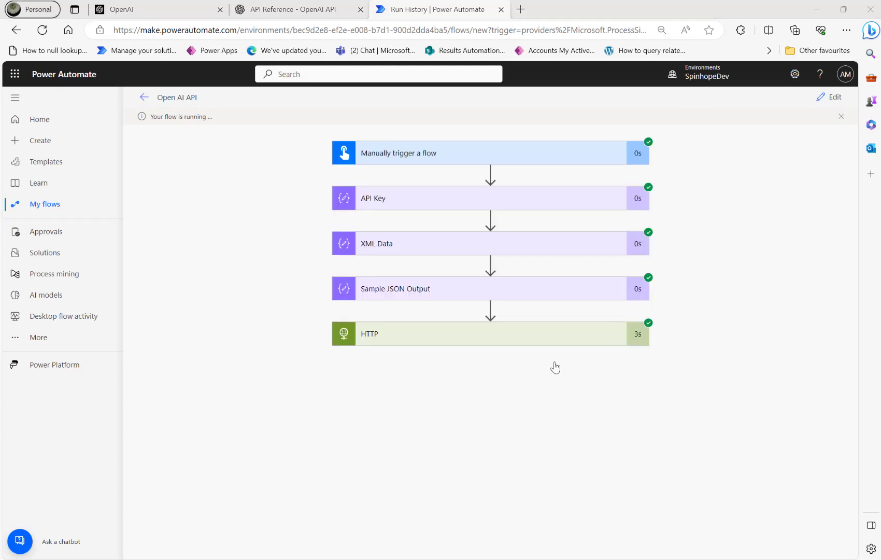
- Examine the message content in the HTTP action's raw outputs for extra text around the JSON, dismissing the calendar reminders
click(464, 333)
scroll(278, 345, down, 7)
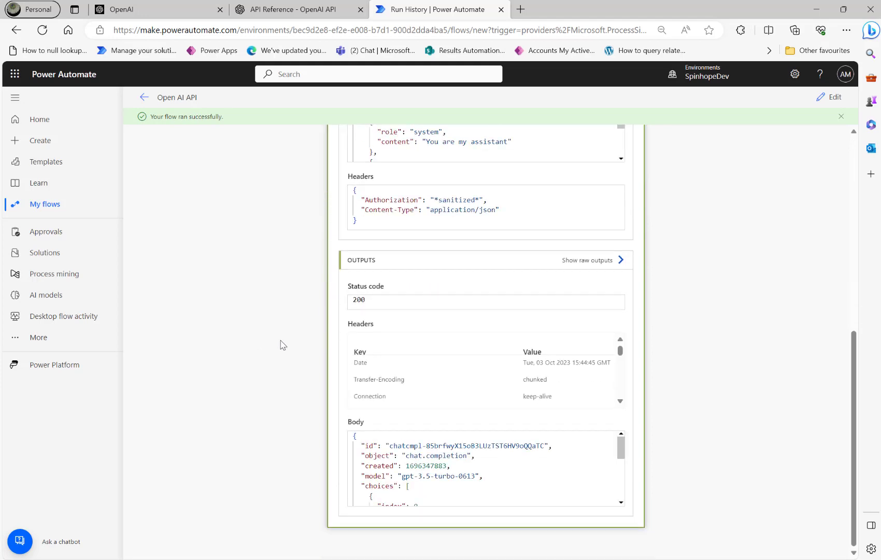
click(600, 261)
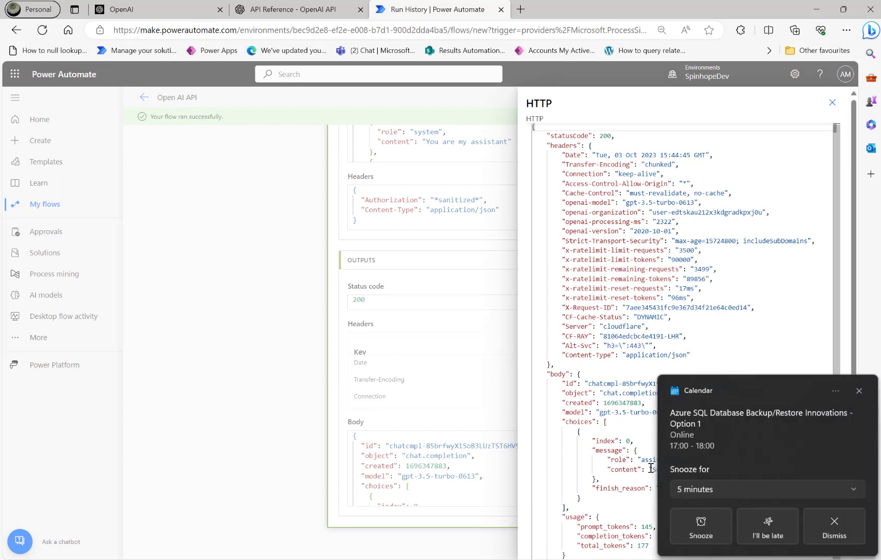
click(821, 528)
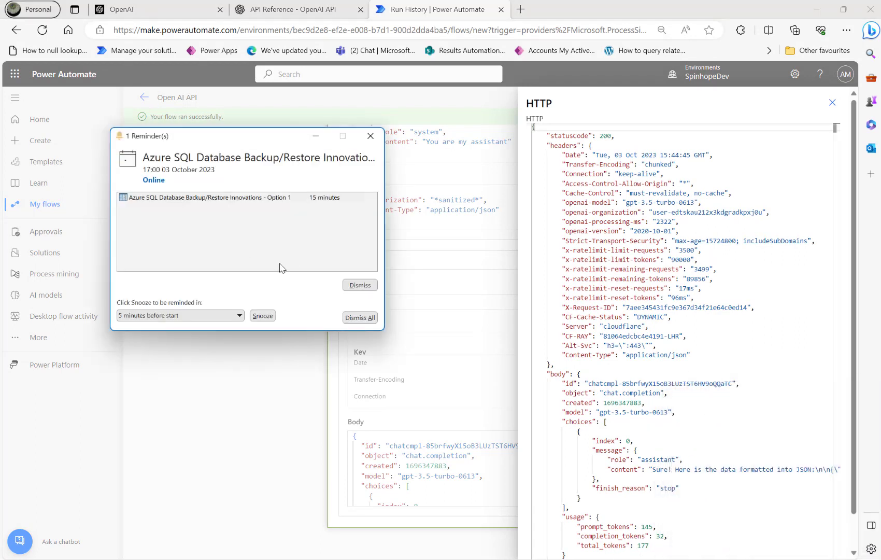
click(359, 285)
drag(700, 469, 835, 468)
click(669, 450)
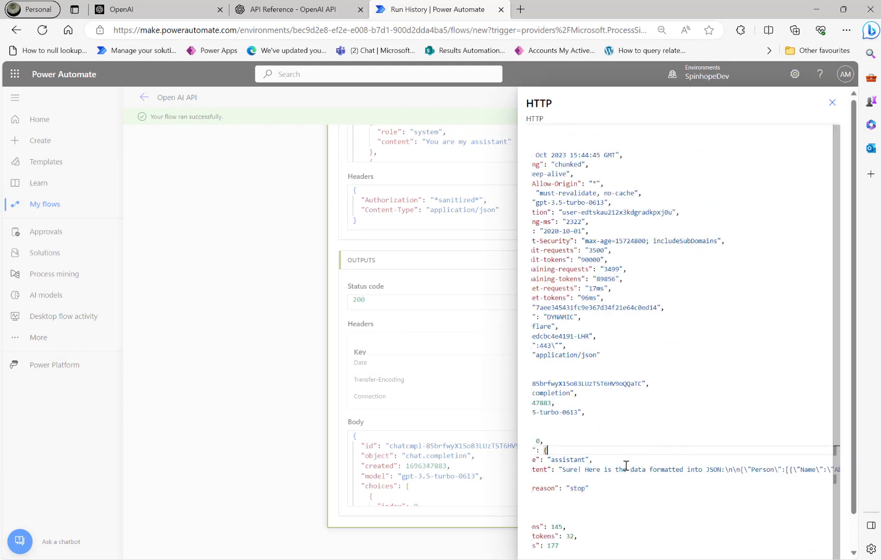
drag(564, 469, 707, 468)
click(619, 435)
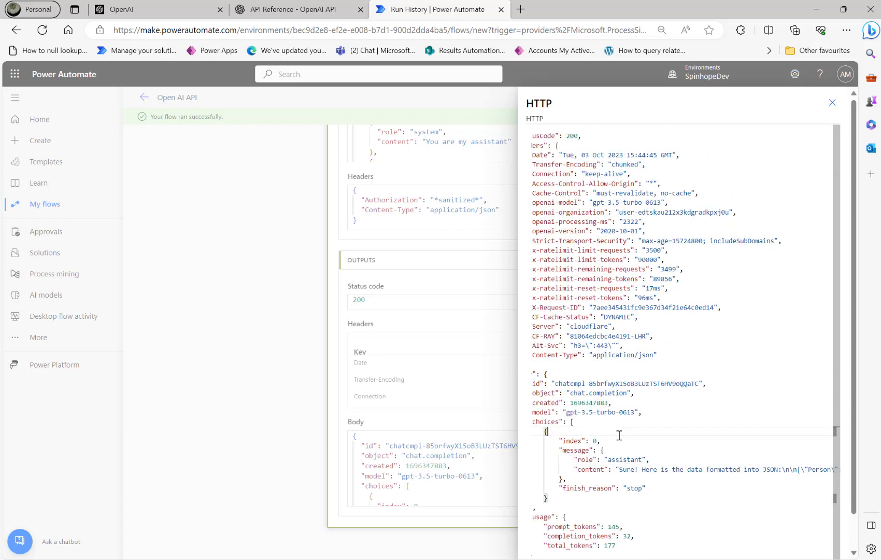
click(173, 257)
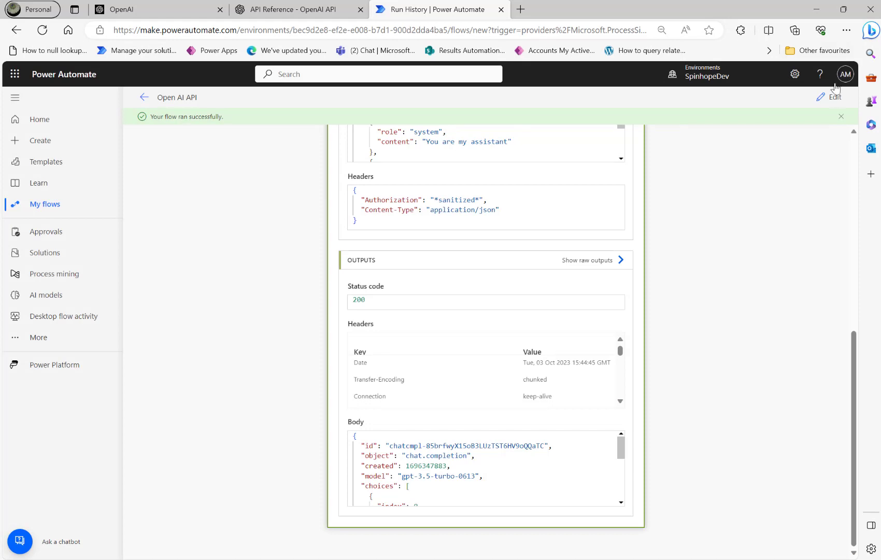
- Return to editing the flow, review the HTTP prompt, and run the manual test again
click(826, 104)
scroll(282, 321, down, 6)
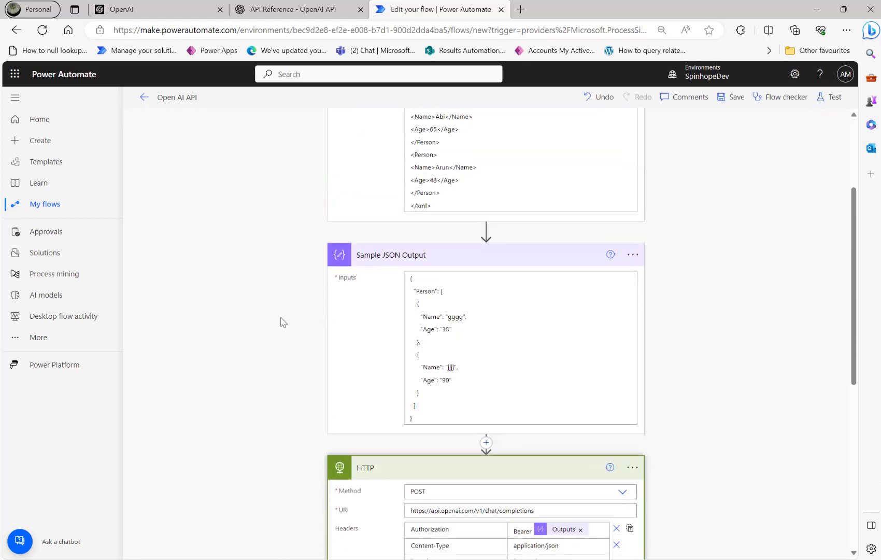
scroll(280, 322, down, 3)
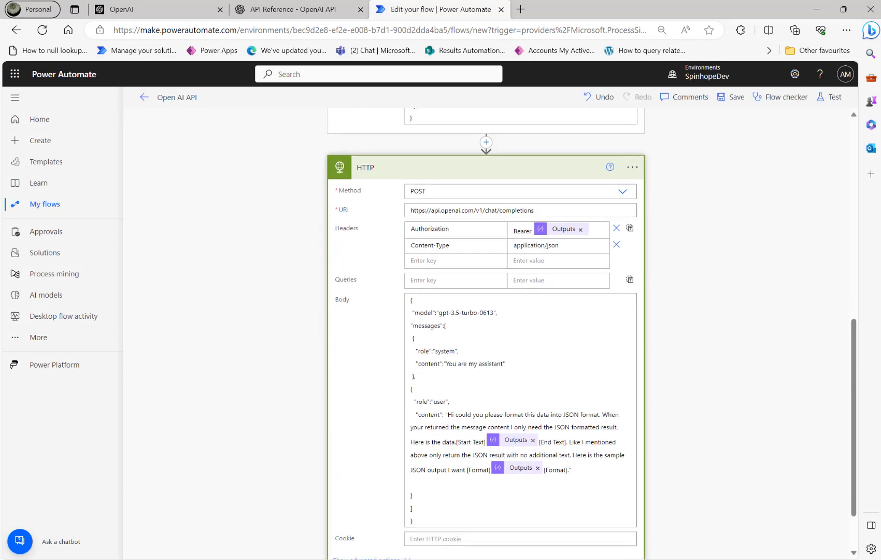
scroll(486, 321, down, 2)
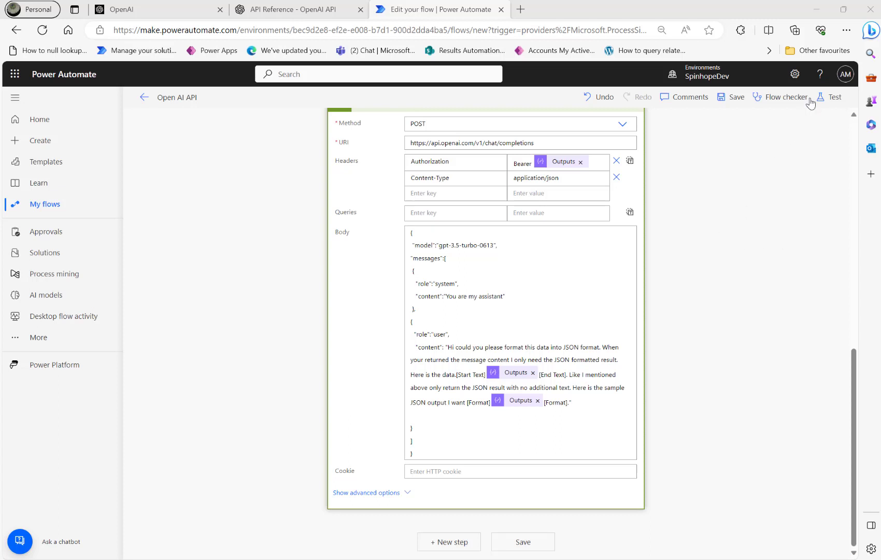
click(833, 98)
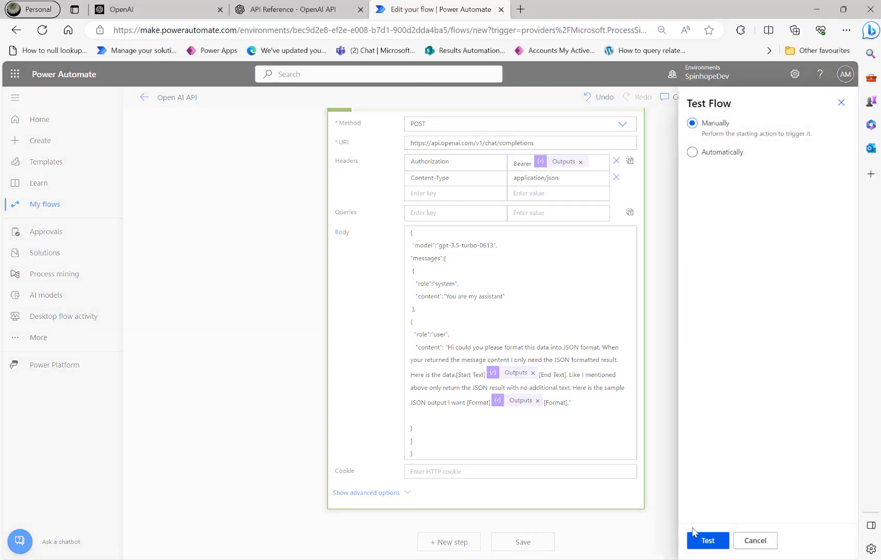
mouse_move(714, 525)
click(706, 542)
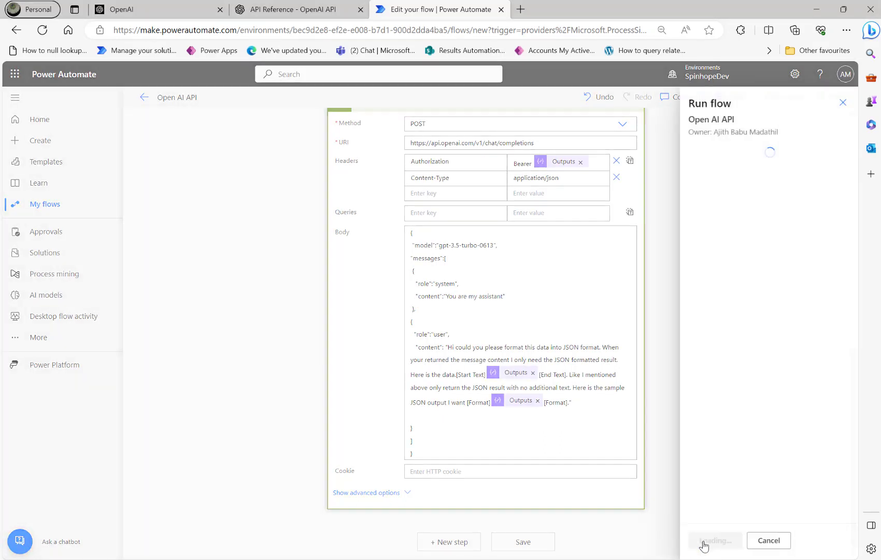
click(703, 542)
click(704, 542)
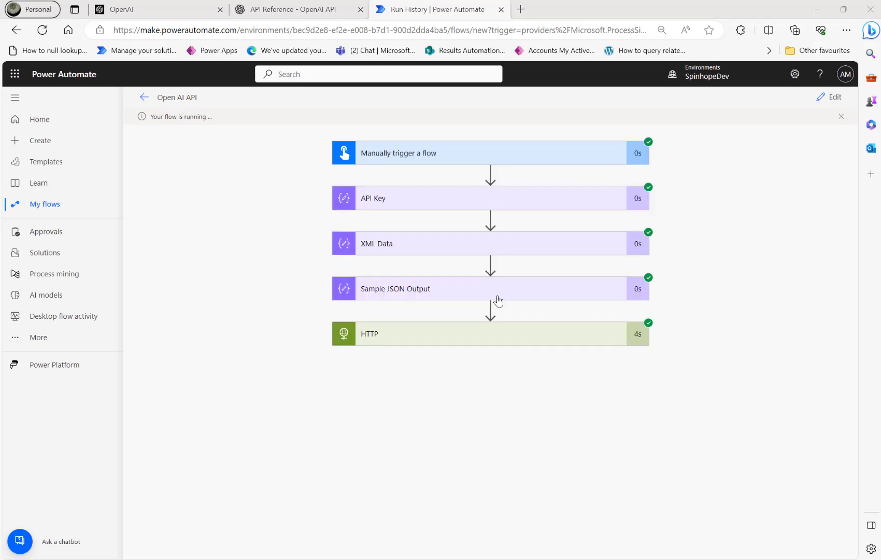
- Check the message content in the HTTP action's output body and copy the entire response body
click(466, 336)
scroll(266, 345, down, 7)
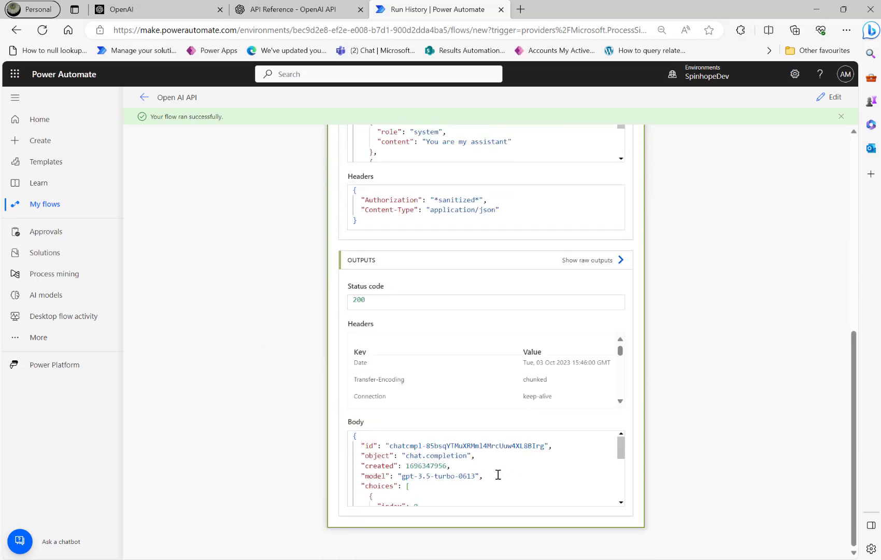
scroll(498, 474, down, 3)
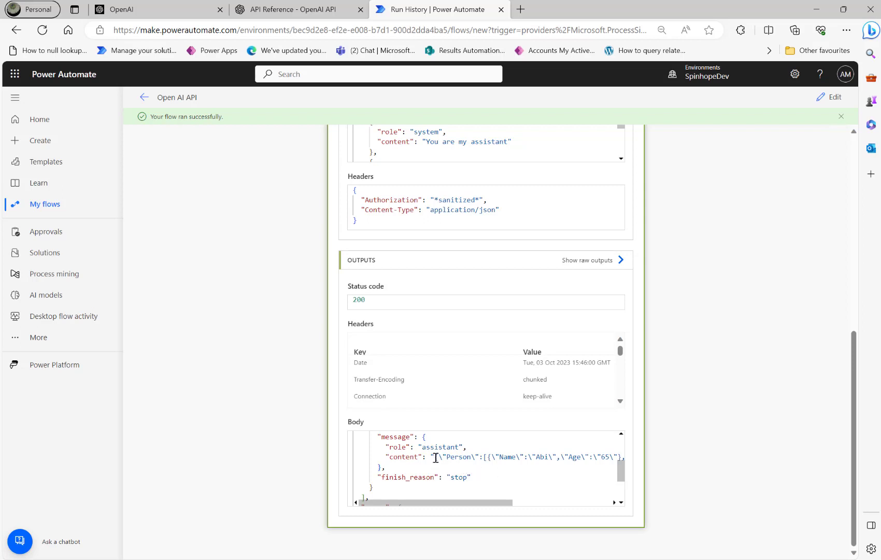
drag(435, 457, 615, 461)
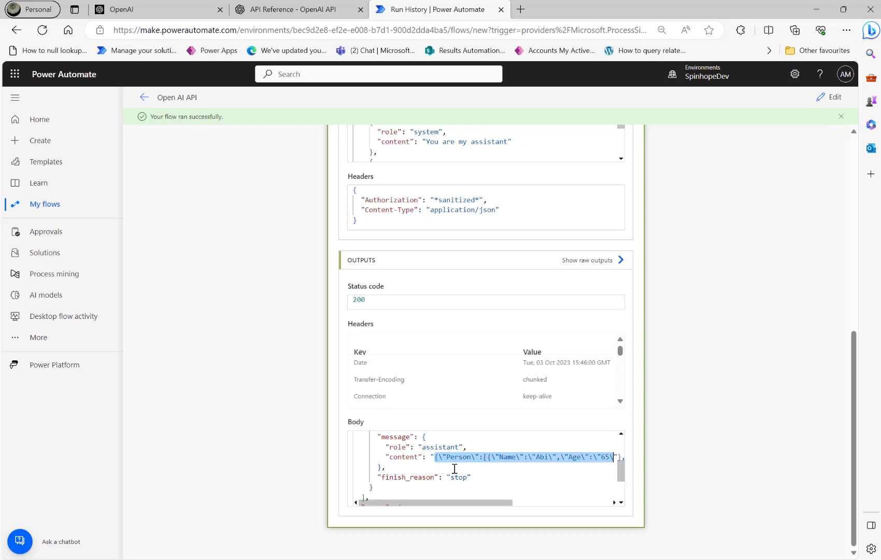
click(435, 463)
drag(431, 458, 473, 467)
click(471, 468)
key(ctrl+a)
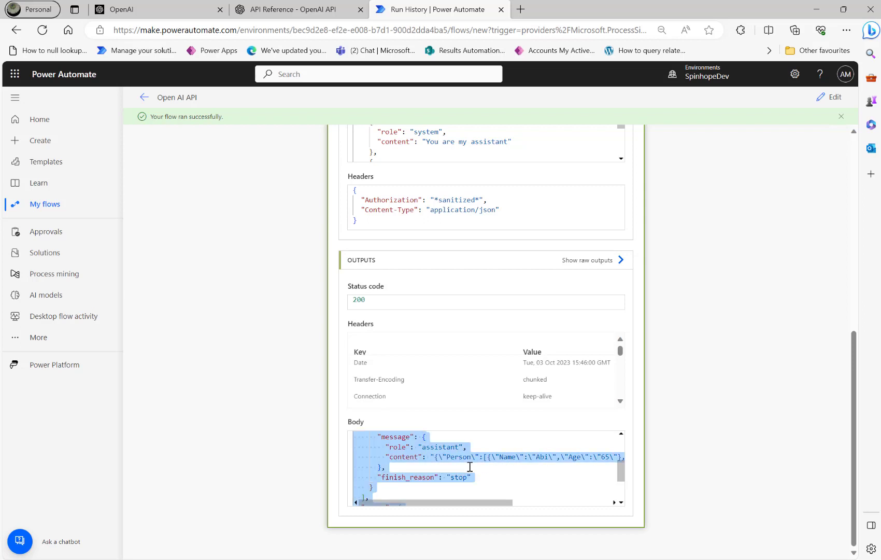
- Reopen the flow for editing and add a Parse JSON data operation after the HTTP action
click(823, 98)
scroll(655, 405, down, 10)
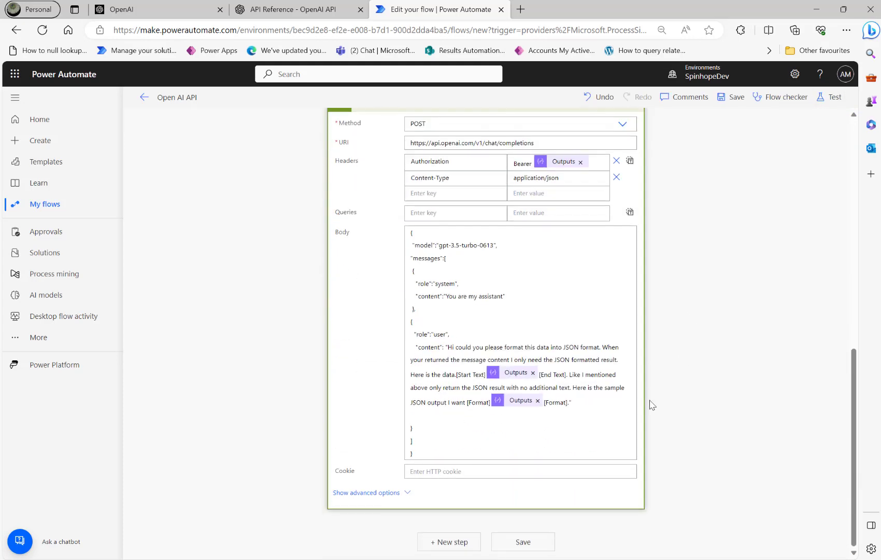
click(455, 542)
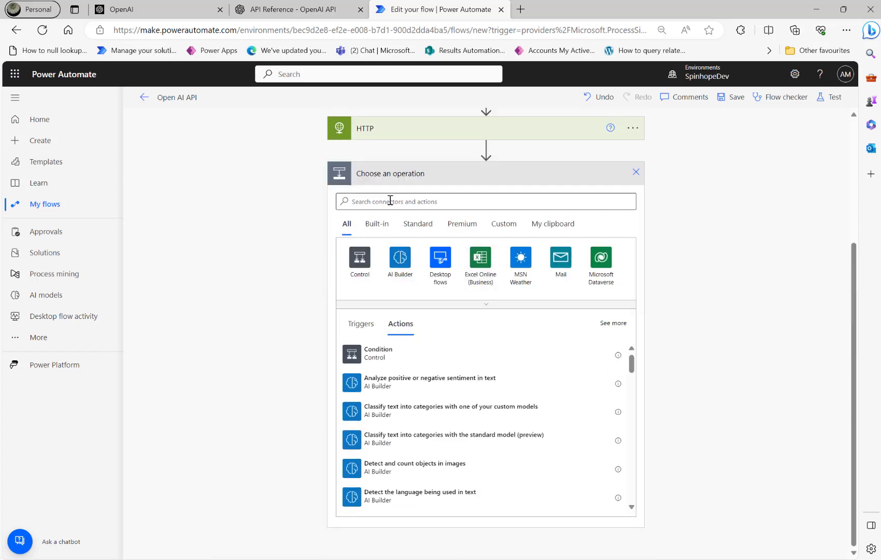
click(391, 201)
text(parse json)
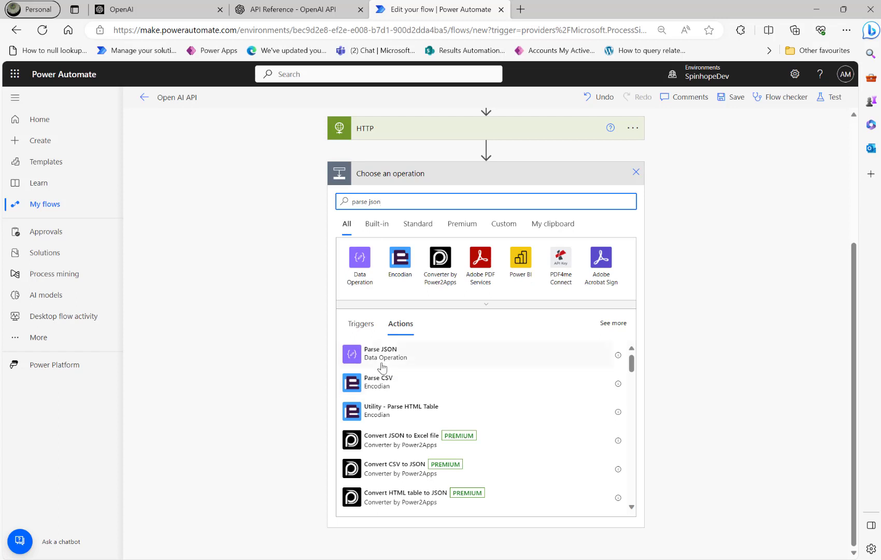
click(381, 367)
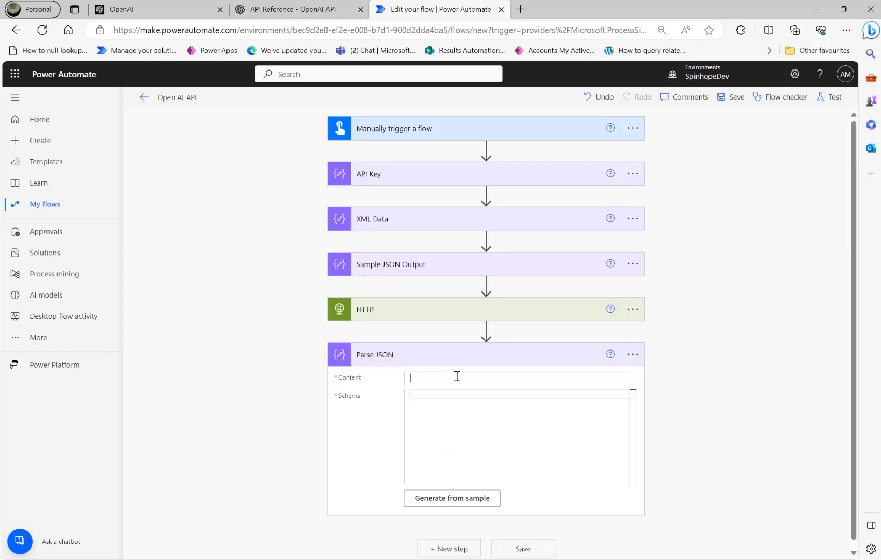
- Set the Parse JSON content to the HTTP Body and generate its schema from the copied response as the sample payload
click(690, 476)
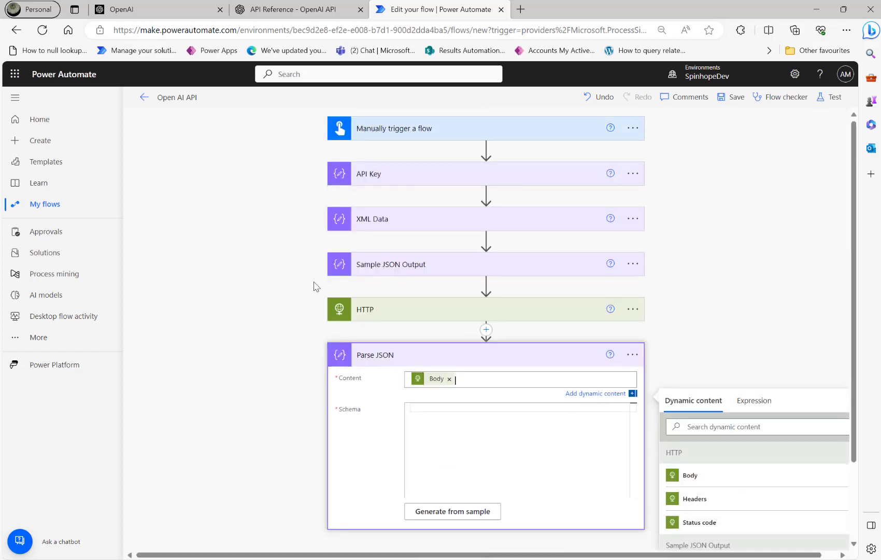
click(444, 510)
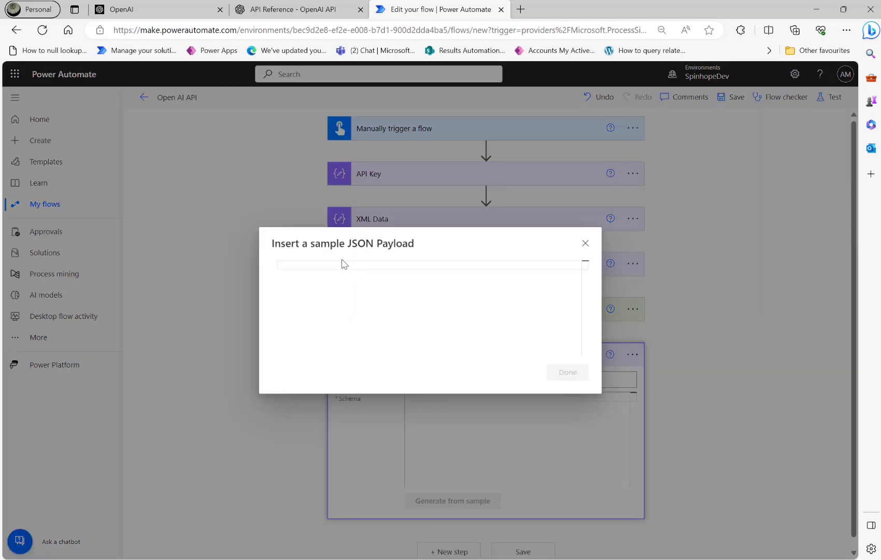
key(ctrl+v)
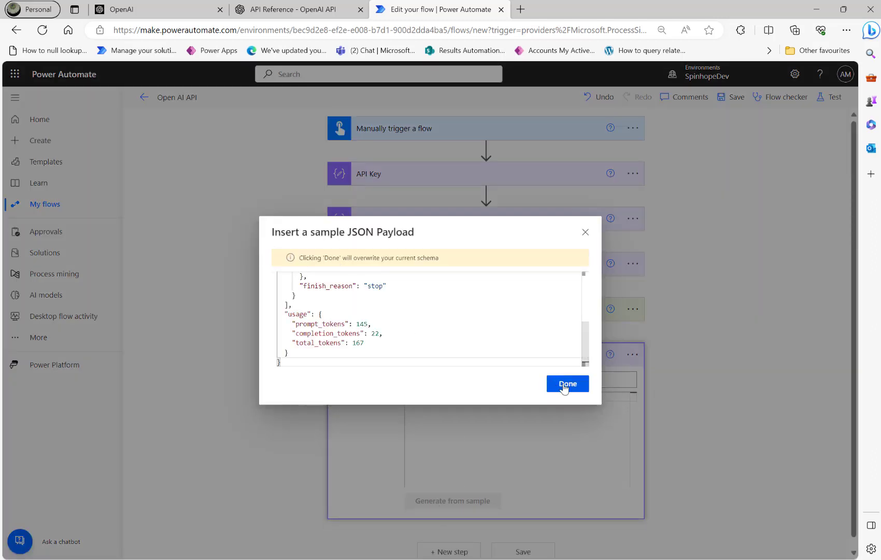
click(567, 384)
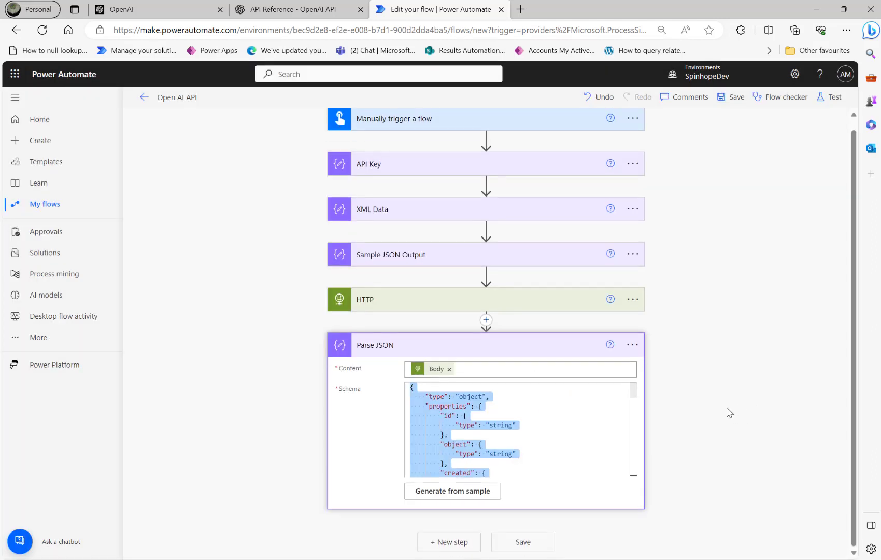
- Add a Compose data operation after the Parse JSON action
click(459, 544)
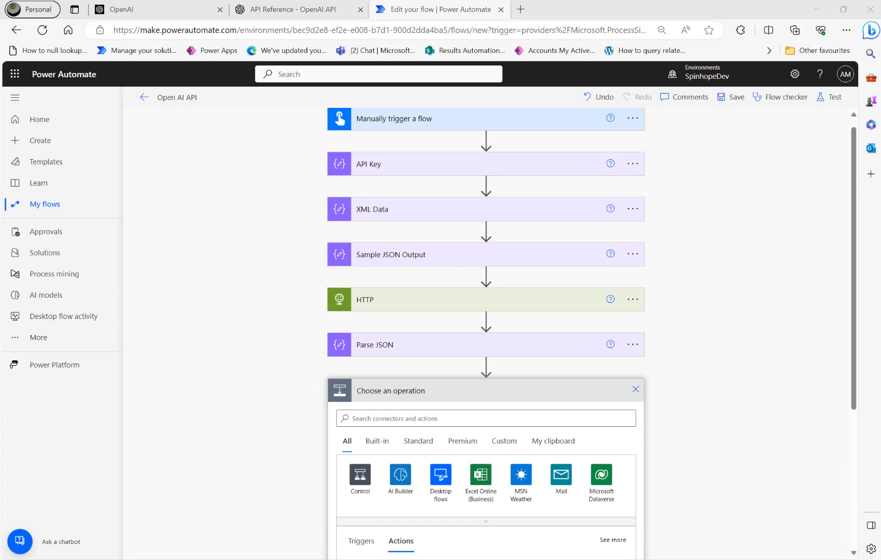
click(381, 417)
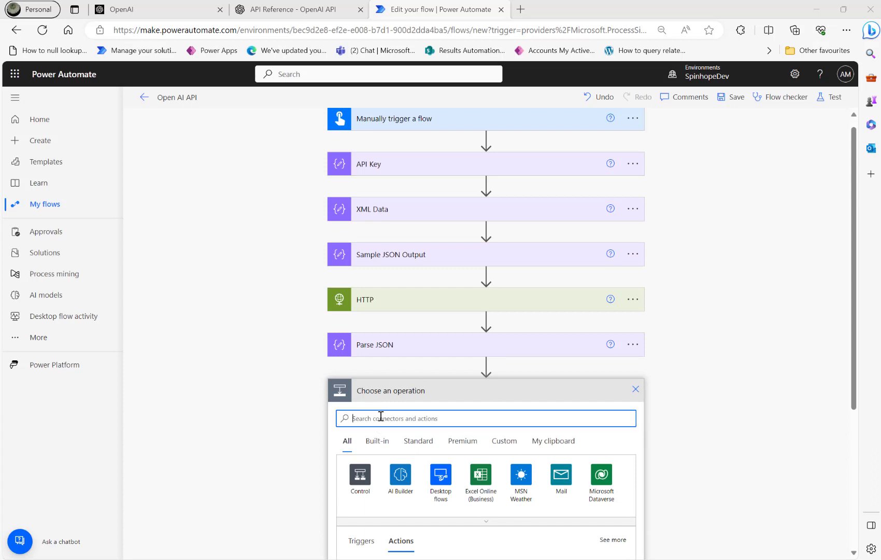
text(compose)
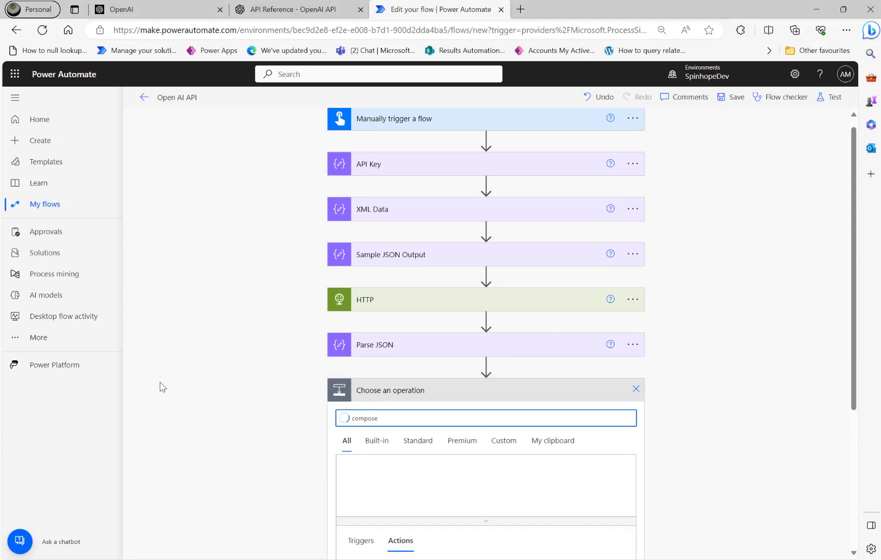
scroll(417, 468, down, 3)
click(363, 386)
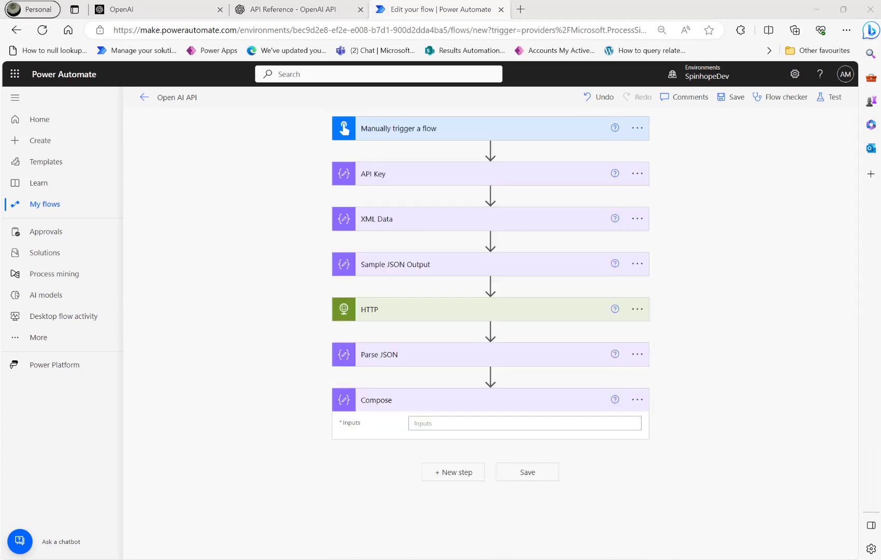
- Switch to Notepad and trace the path in the saved response from body through choices, index 0 and message to content
click(530, 524)
click(93, 306)
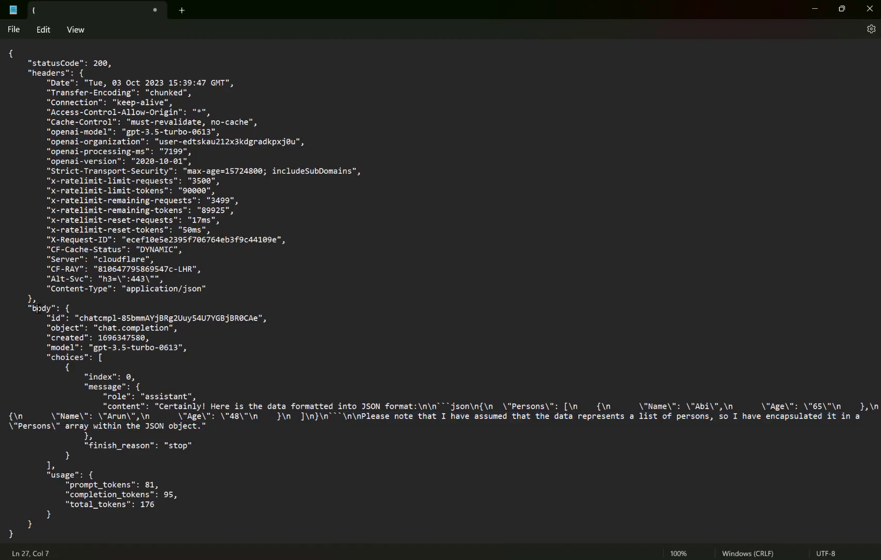
double_click(38, 308)
double_click(67, 357)
drag(119, 373, 153, 378)
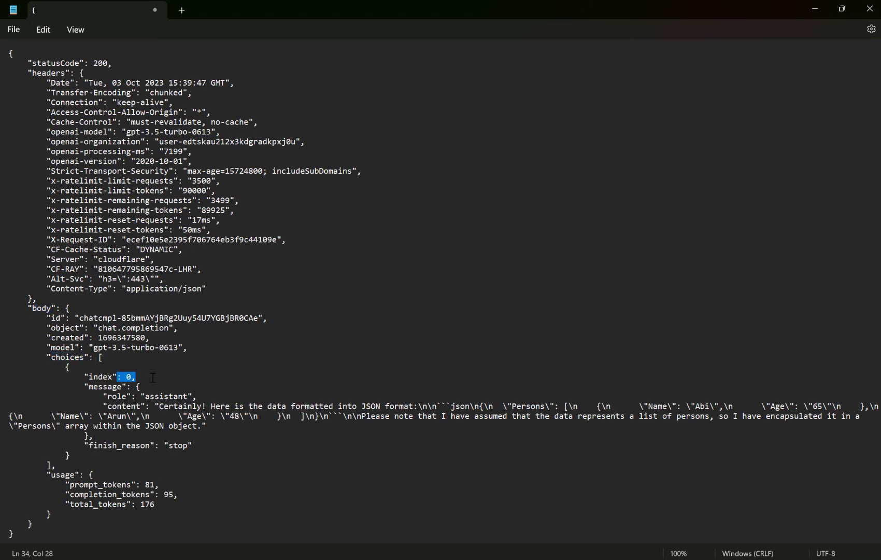
double_click(107, 386)
double_click(121, 406)
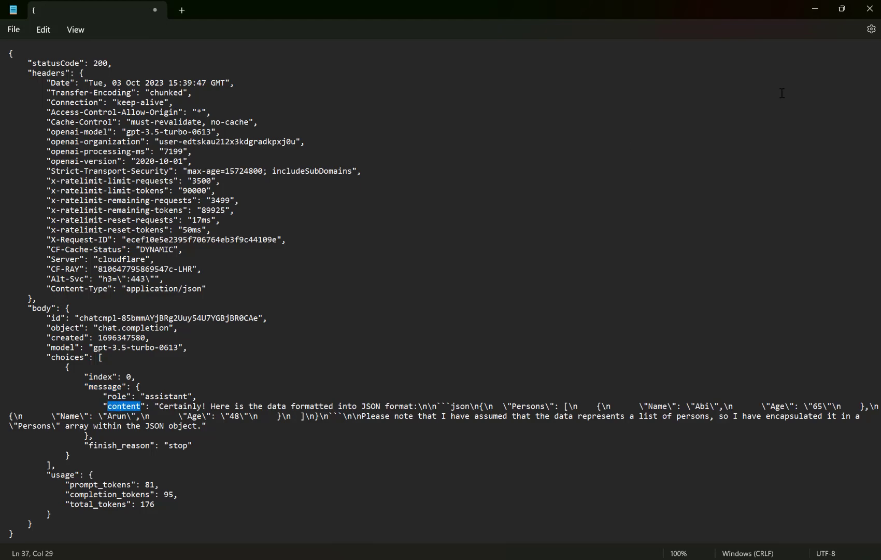
click(817, 9)
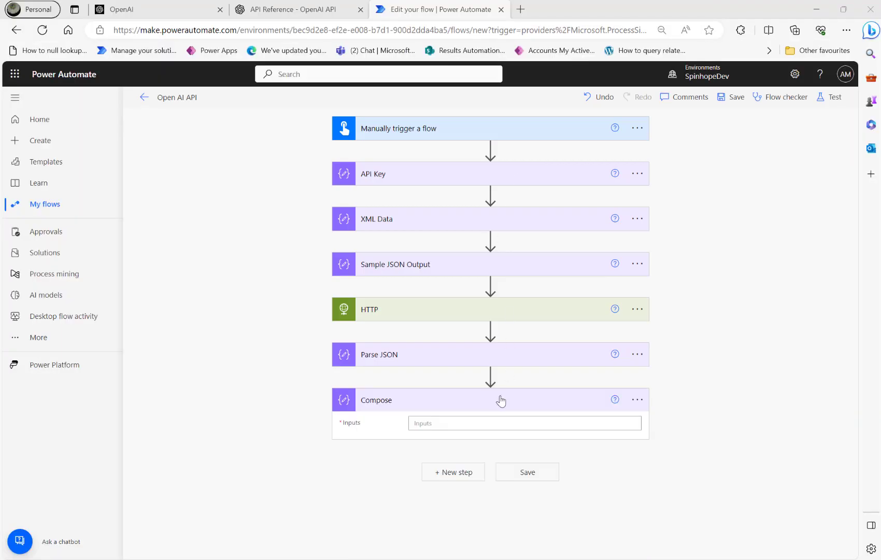
- Write the expression body('Parse_JSON')?['choices']?[0]?['message']?['content'] for the Compose action's Inputs
click(480, 423)
click(754, 444)
key(ctrl+v)
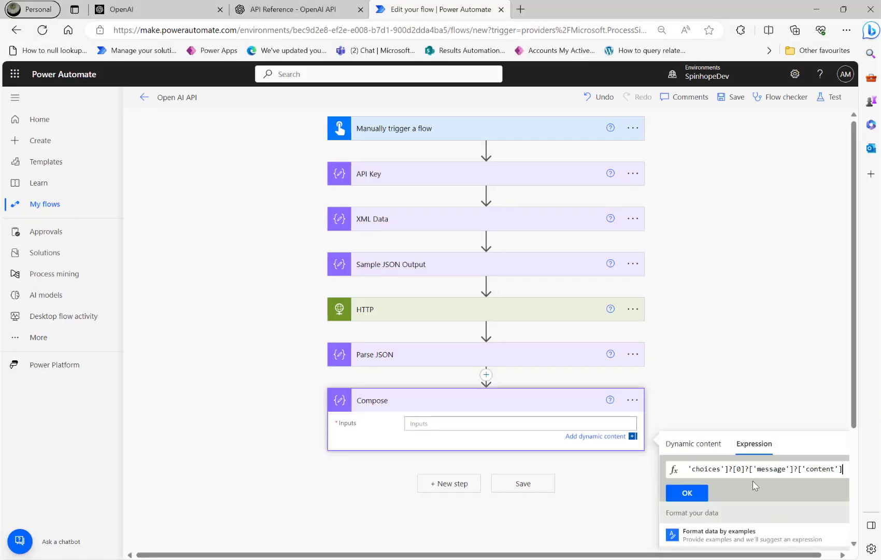
- Review each part of the expression, from the Parse_JSON body through choices, the first item and message to content
click(705, 469)
key(Left)
key(Left)
key(Left)
key(Left)
key(Left)
key(Left)
key(Left)
key(Left)
key(Left)
key(Left)
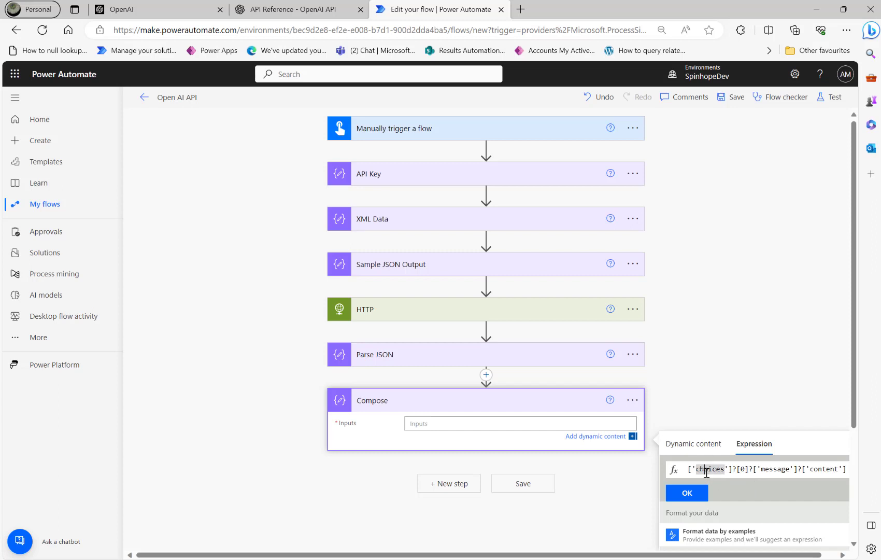
key(Left)
key(Left)
key(Left)
key(Left)
key(Left)
key(Left)
key(Left)
key(Left)
key(Left)
key(Left)
key(Left)
key(Left)
key(Left)
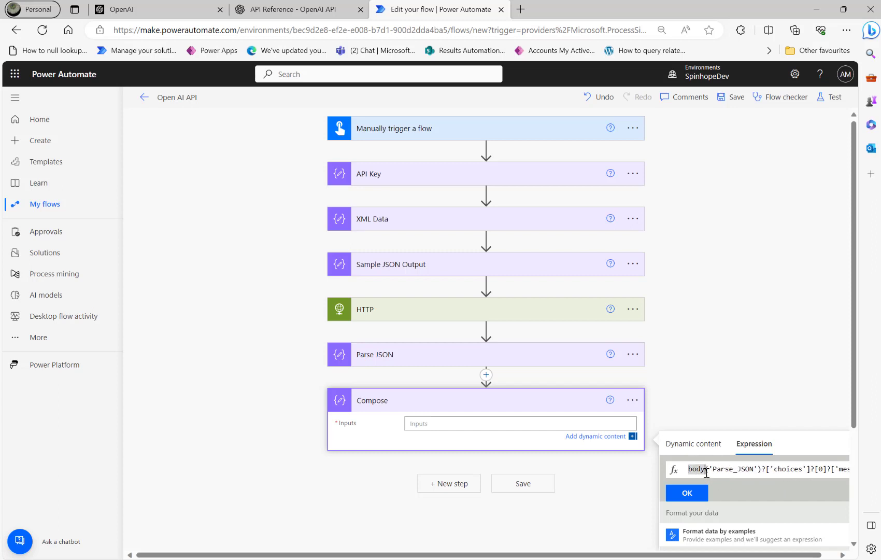
key(Right)
key(Right)
key(Right)
key(Right)
key(Right)
key(Right)
key(Right)
key(Right)
key(Right)
key(Right)
key(Right)
key(Right)
key(Right)
key(Right)
key(Right)
key(Right)
key(Right)
key(Right)
key(Right)
key(Right)
key(Right)
key(Right)
key(Right)
key(Right)
key(Right)
key(Right)
key(Right)
key(Right)
key(Right)
key(Right)
key(Right)
key(Right)
key(Right)
key(Right)
key(Right)
key(Right)
key(Right)
key(Right)
key(Right)
key(Right)
key(Right)
key(Right)
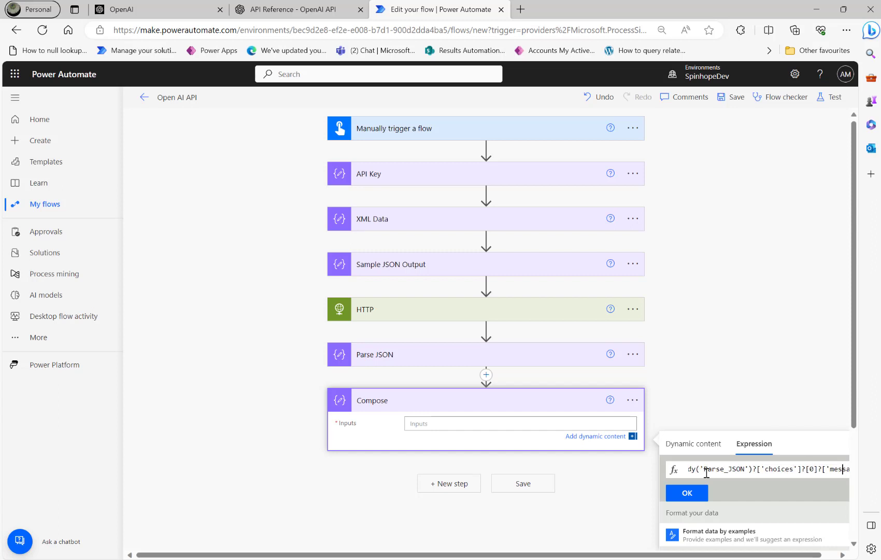
key(Right)
key(Right)
key(Right)
key(Right)
key(Right)
key(Right)
key(Right)
key(Right)
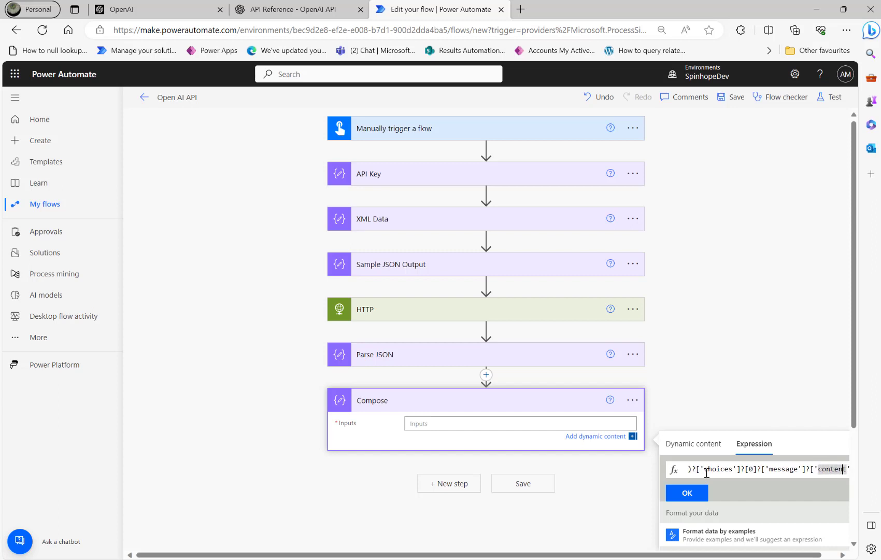
- Insert the message content expression into the Compose action's Inputs field
click(692, 495)
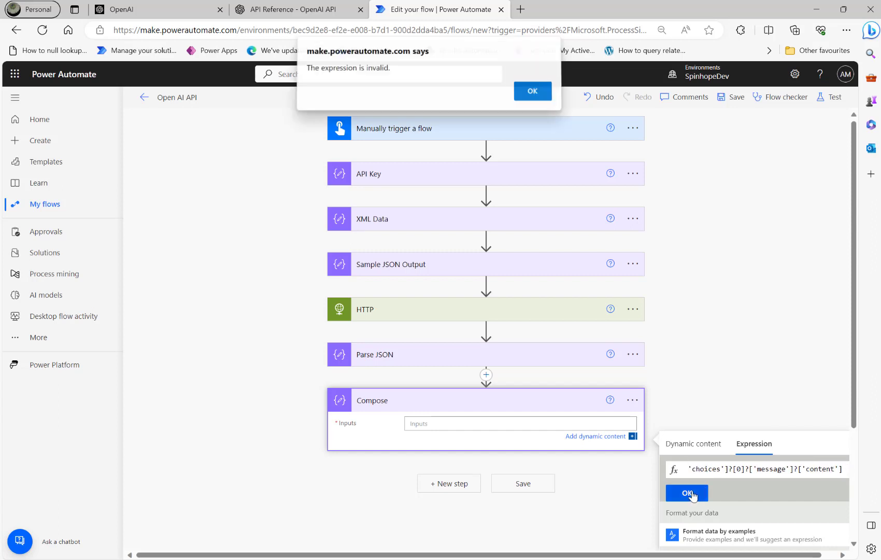
click(532, 93)
click(468, 423)
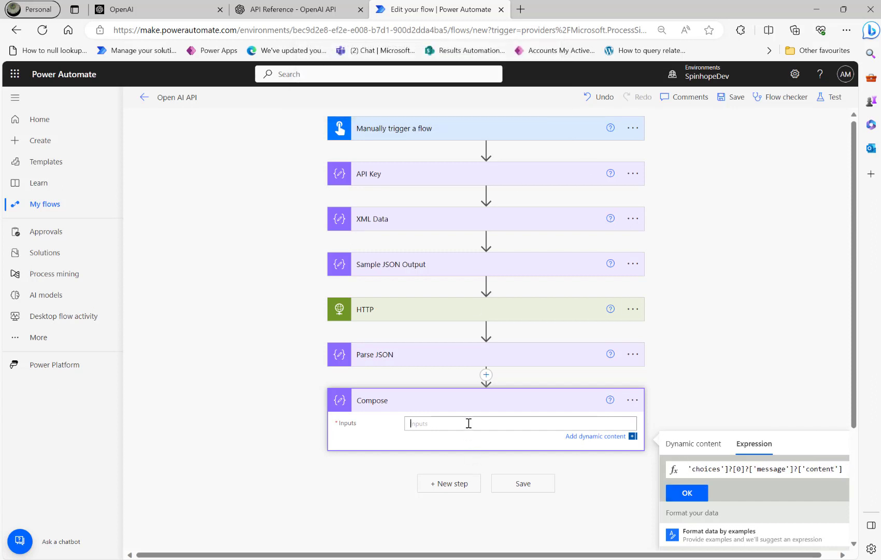
click(680, 494)
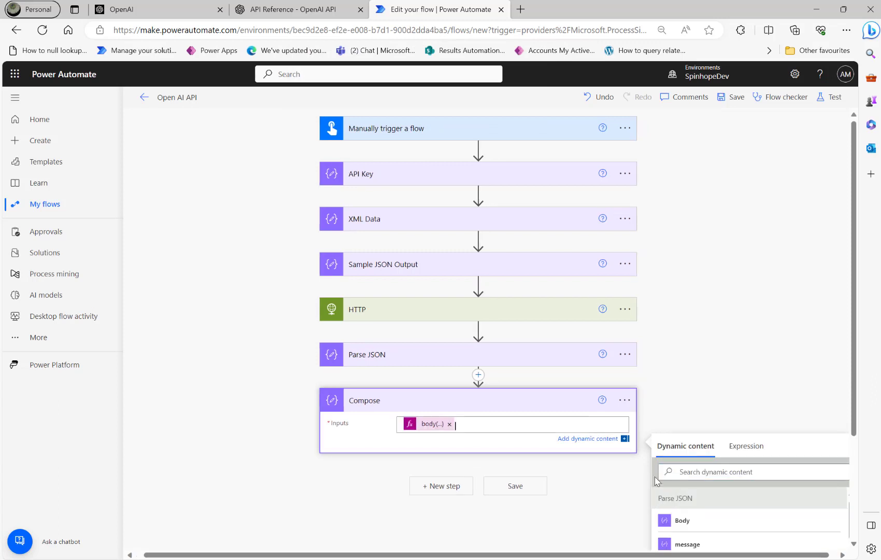
- Rename the Compose action to Content
click(626, 401)
click(656, 411)
click(646, 402)
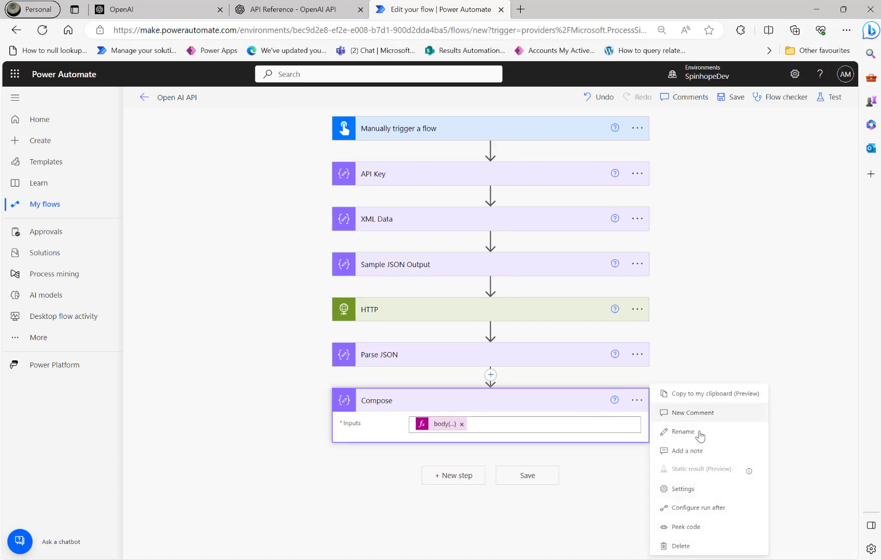
click(673, 435)
text(Content)
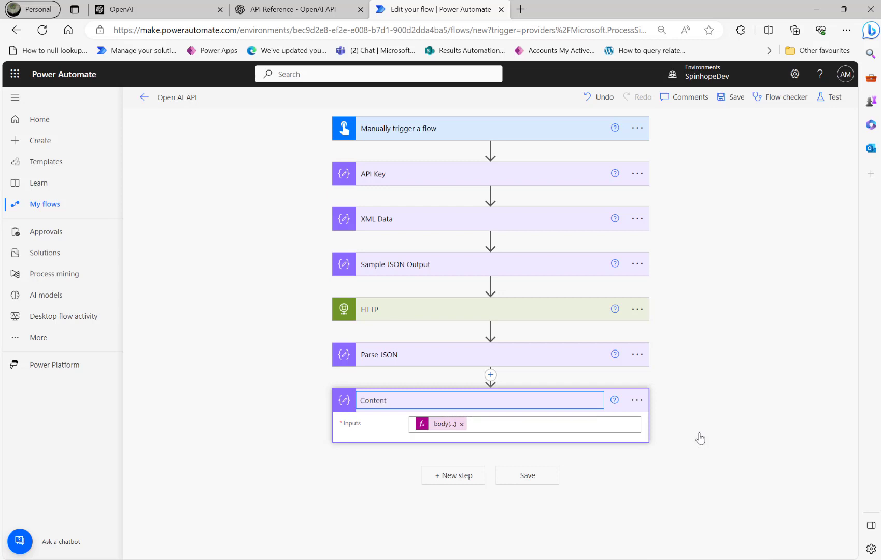
click(257, 383)
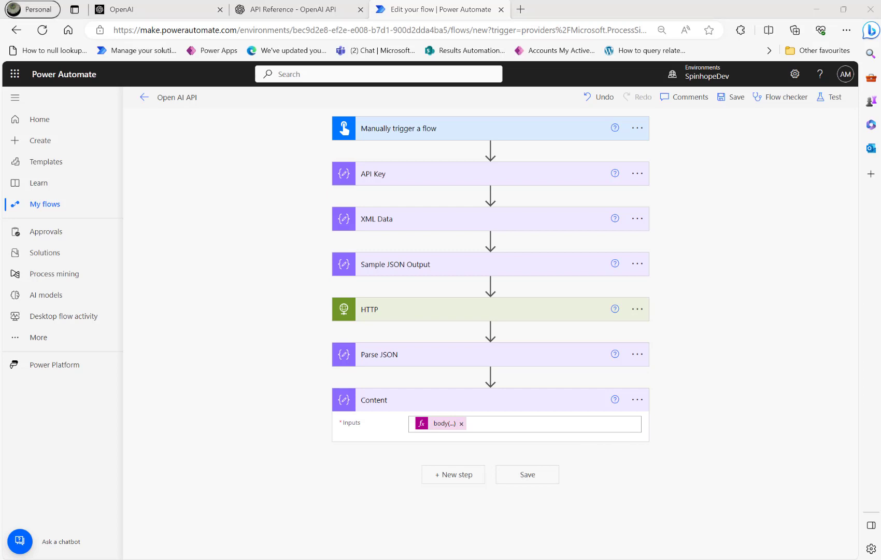
- Run the manual flow test and check the Content action's inputs and outputs in the run
click(833, 97)
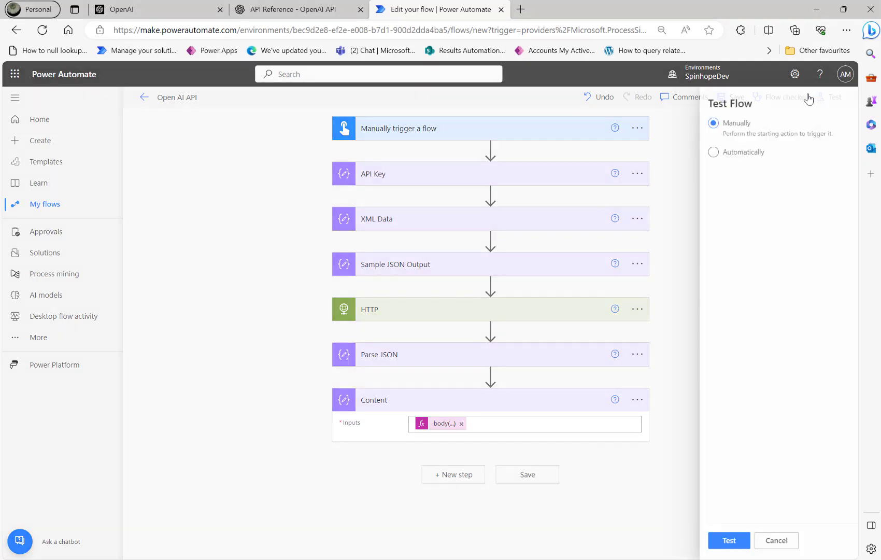
click(721, 540)
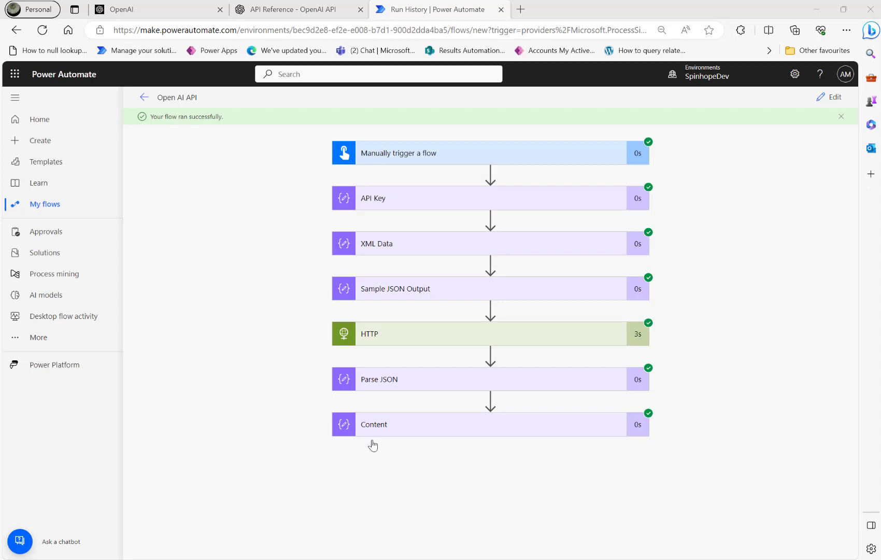
click(418, 429)
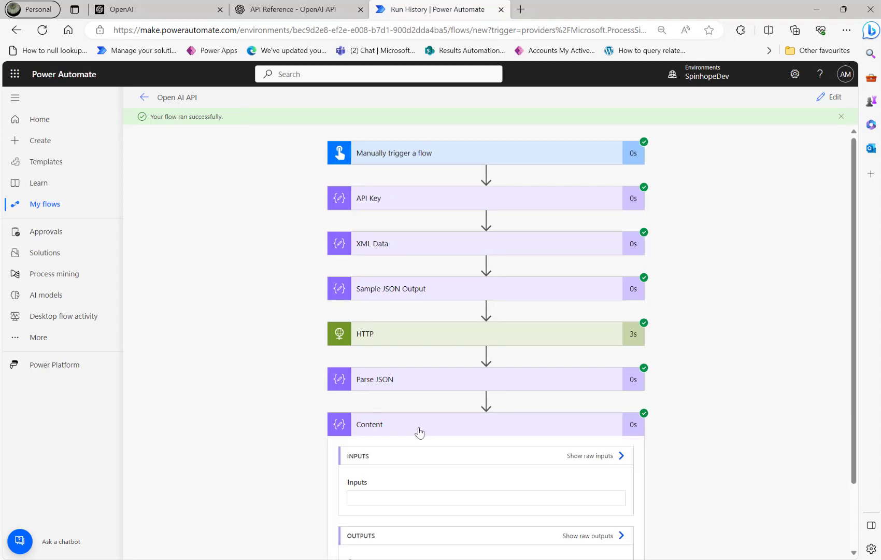
scroll(459, 470, down, 2)
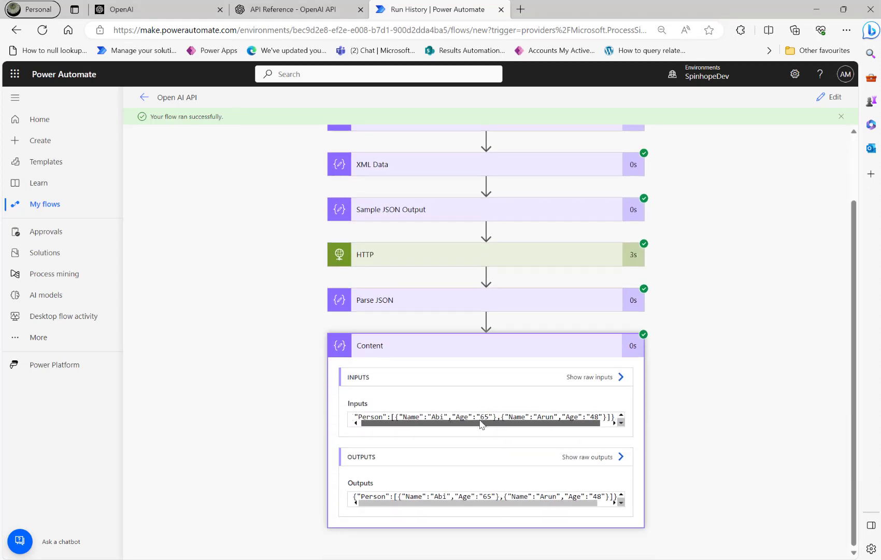
drag(455, 423, 382, 427)
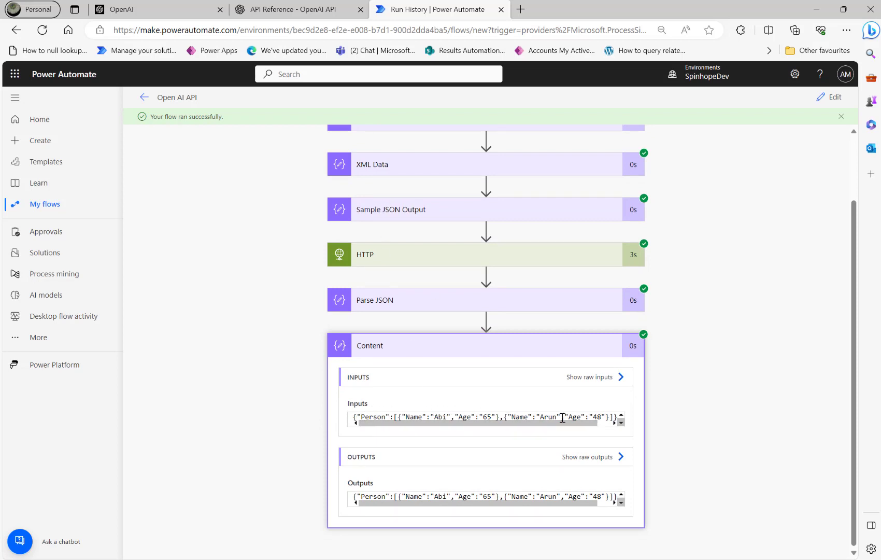
- Open the latest run from the flow's run history and select the full JSON in the Content action's inputs
click(830, 97)
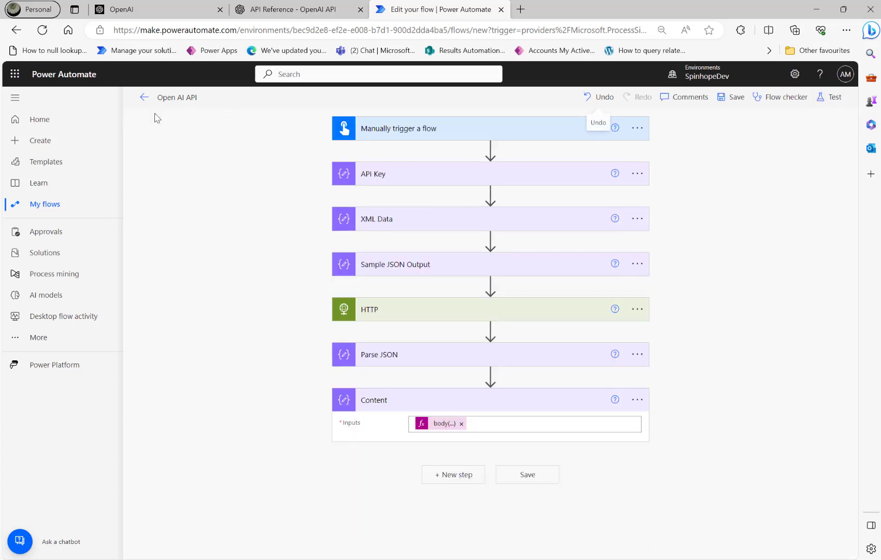
click(144, 99)
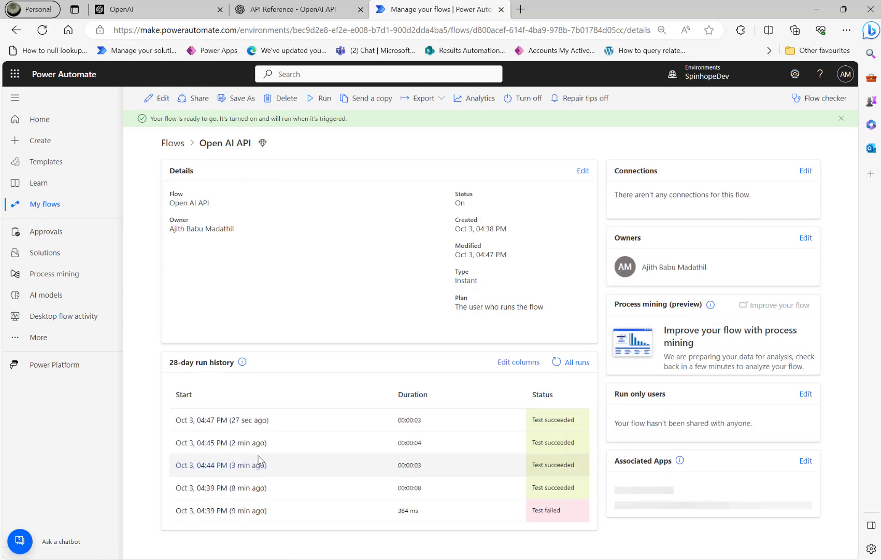
click(232, 420)
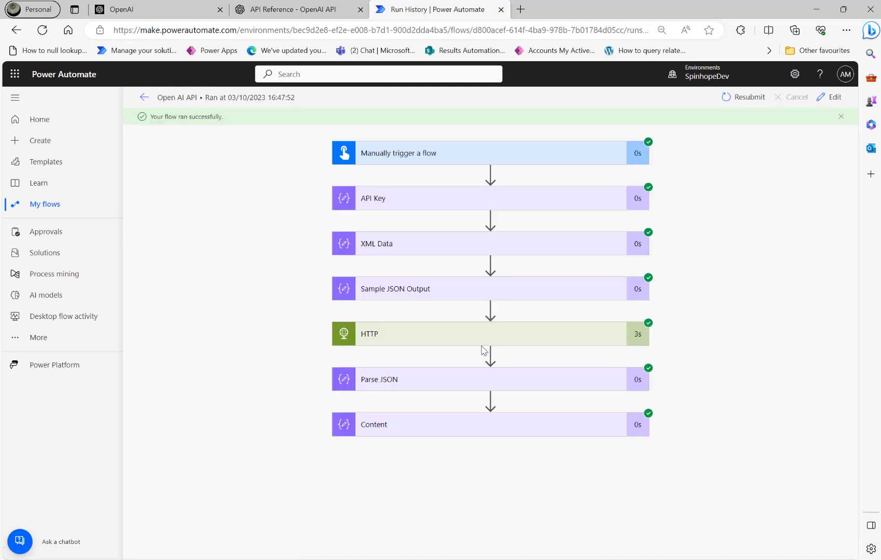
click(439, 427)
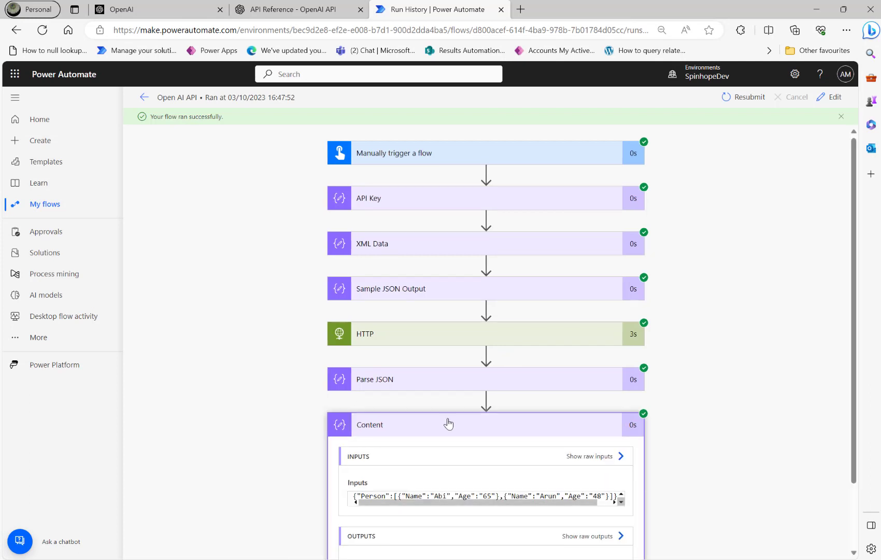
scroll(491, 436, down, 2)
triple_click(482, 418)
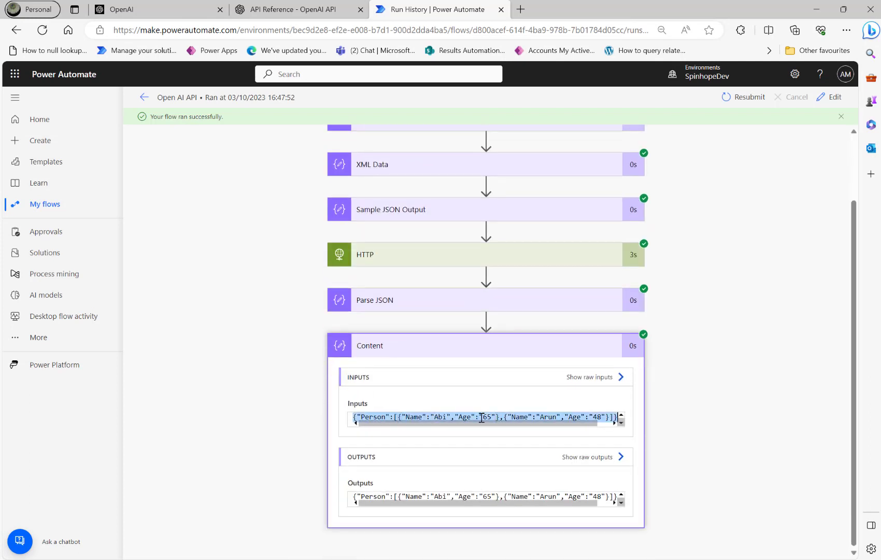
- Edit the flow, add a Parse JSON action after Content, and set its content to the Content action's Outputs
click(829, 97)
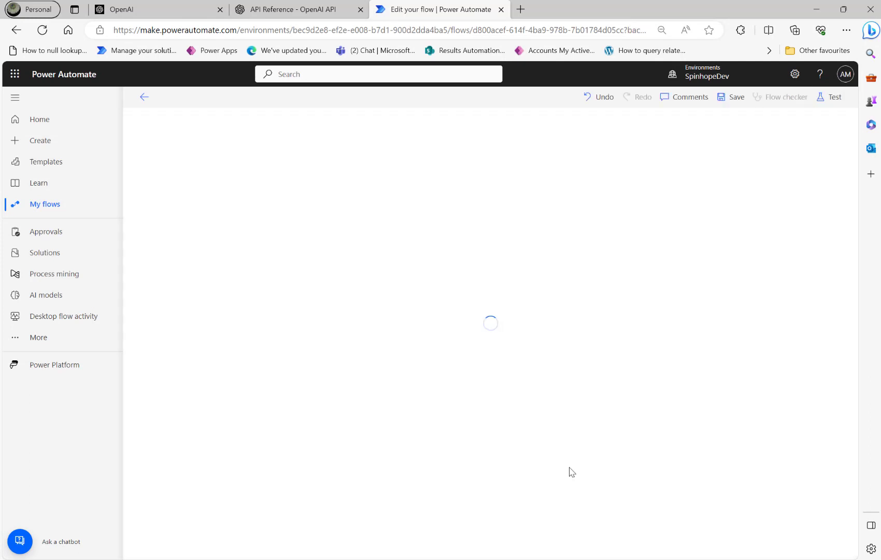
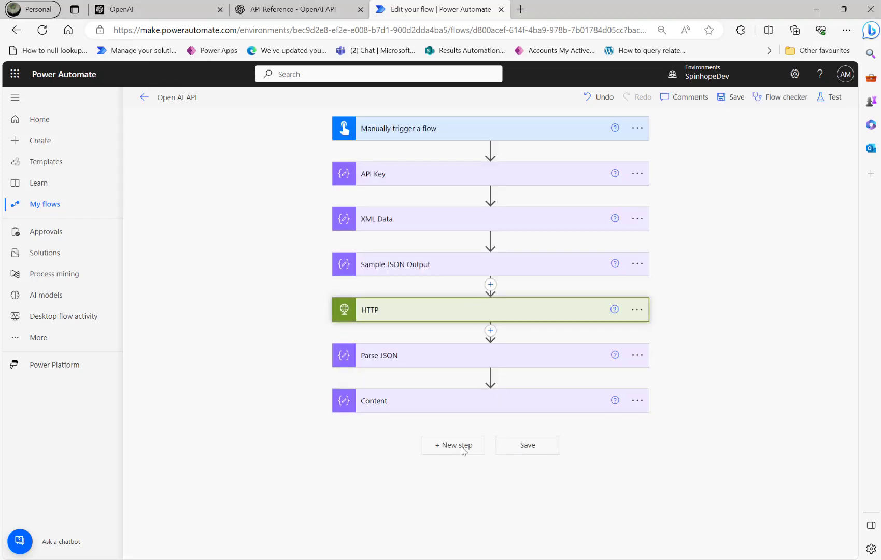
click(445, 444)
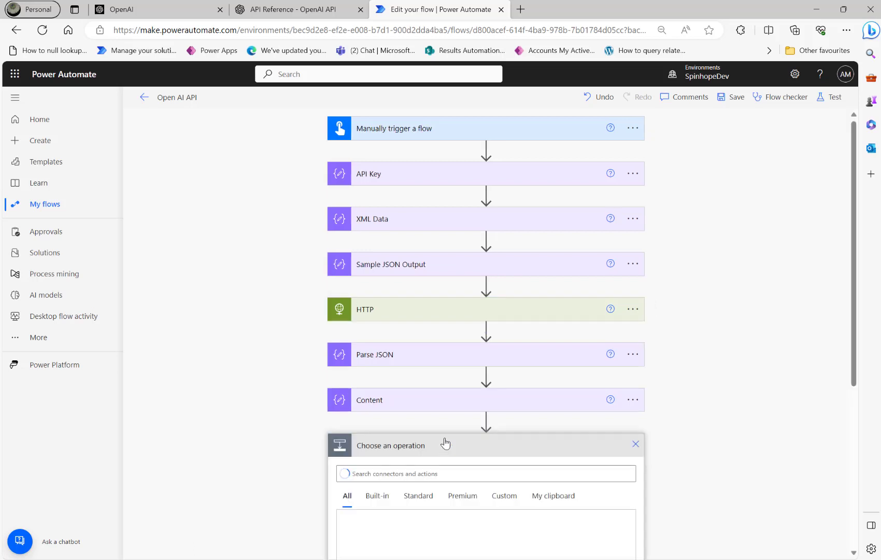
text(parse json)
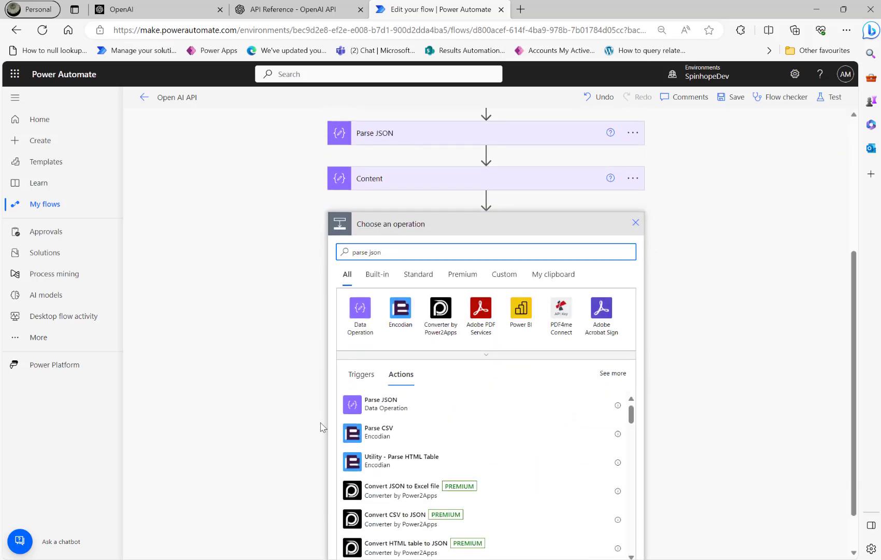
click(396, 388)
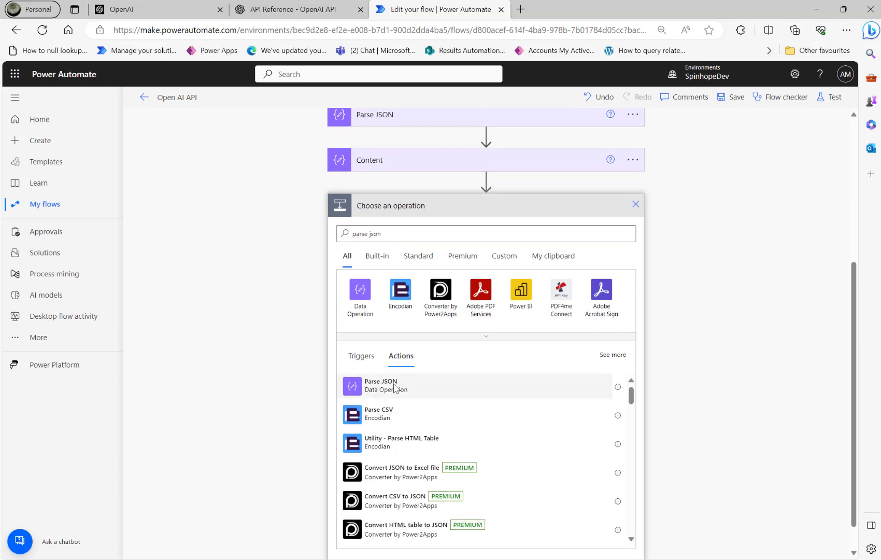
click(445, 369)
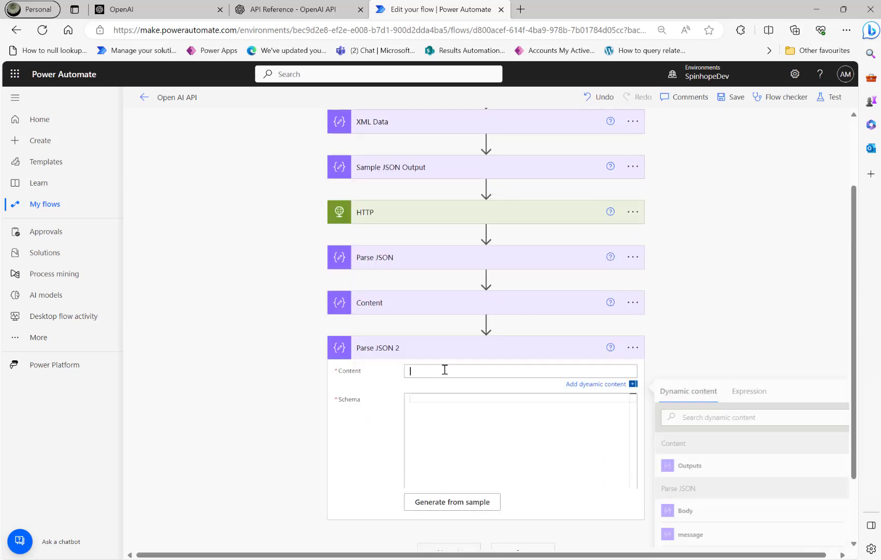
click(687, 466)
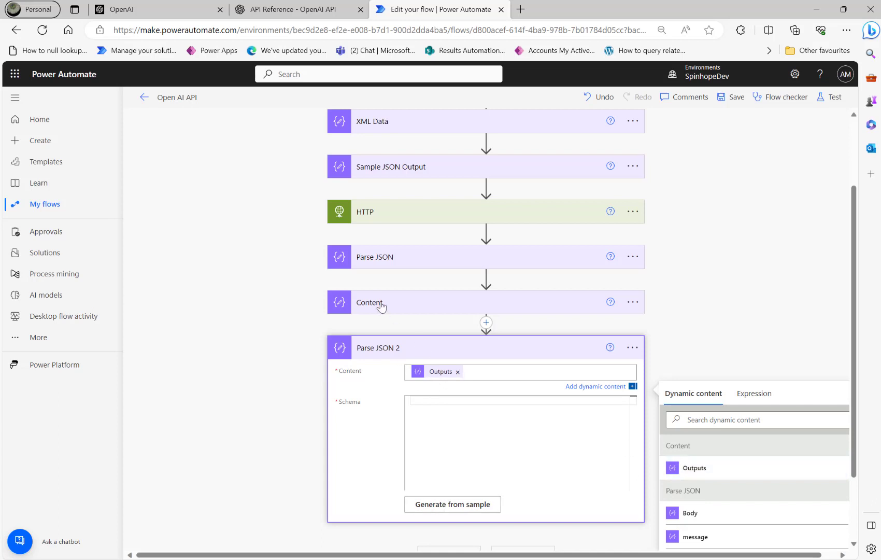
- Generate the Parse JSON 2 schema from the copied JSON sample containing a Person array with Name and Age
click(449, 506)
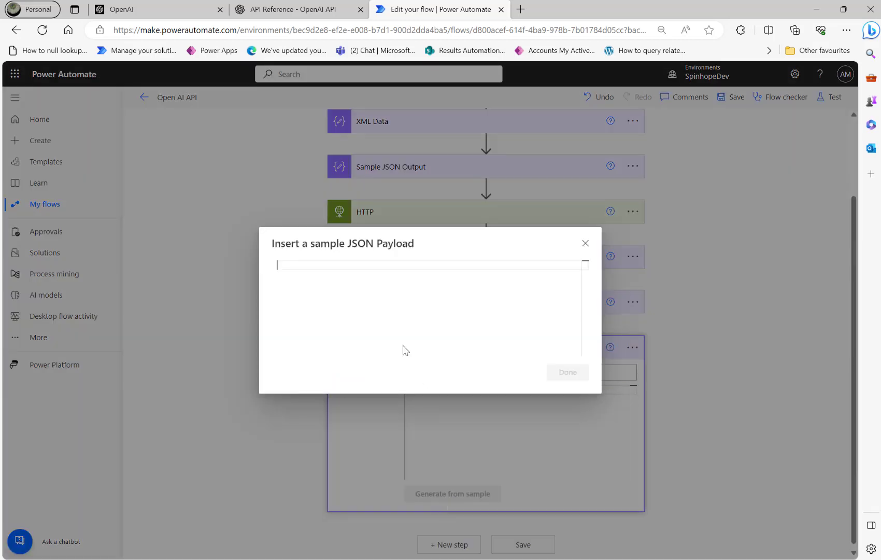
text({"Person":[{"Name":"Abi","Age":"65"},{"Name":"Arun","Age":"48"}]})
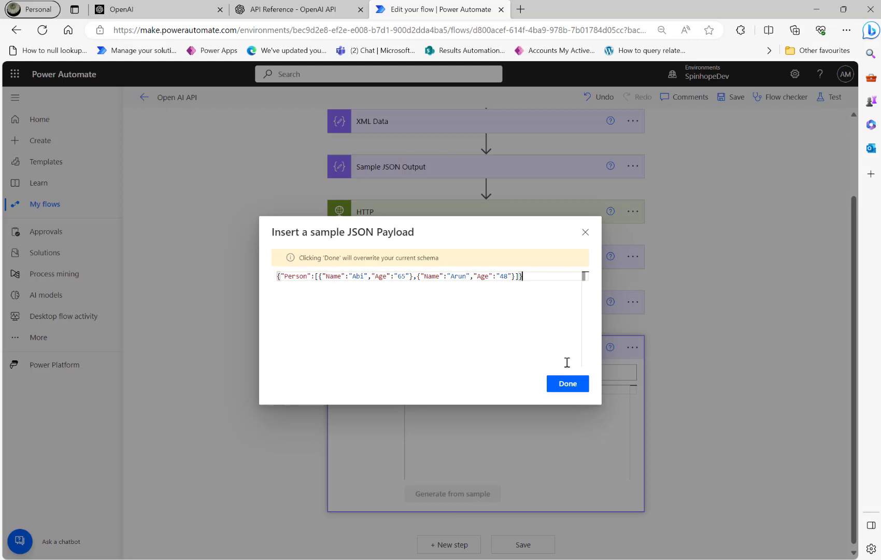
click(568, 383)
click(547, 406)
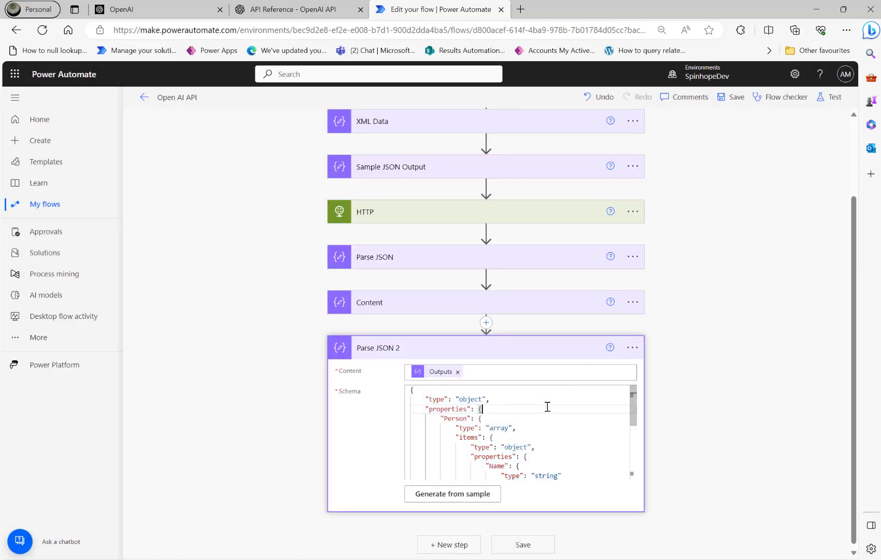
- Add a Data Operation Compose action after Parse JSON 2
scroll(751, 422, down, 2)
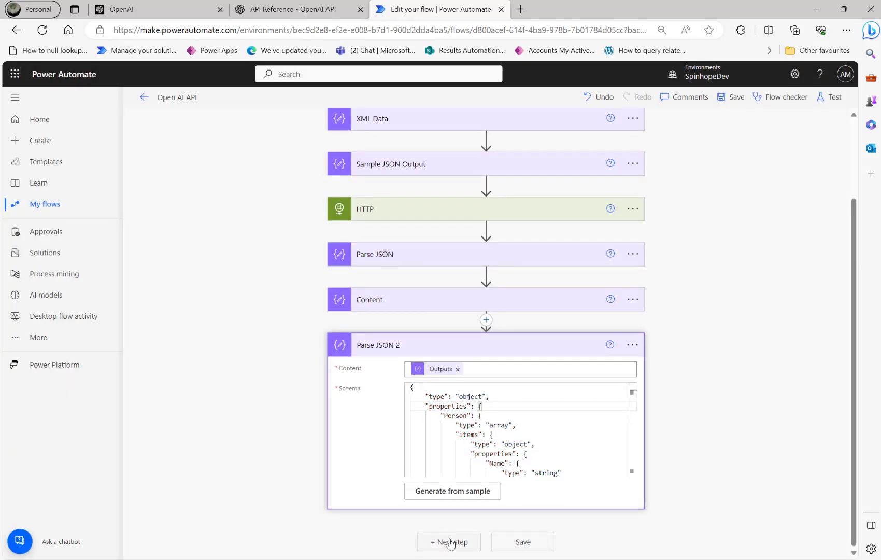
click(451, 543)
text(com)
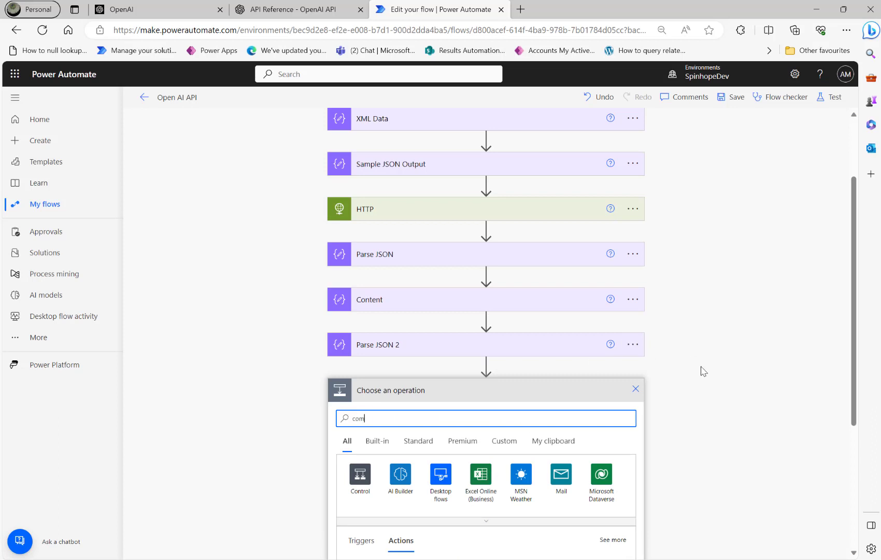
text(pose)
scroll(262, 393, down, 3)
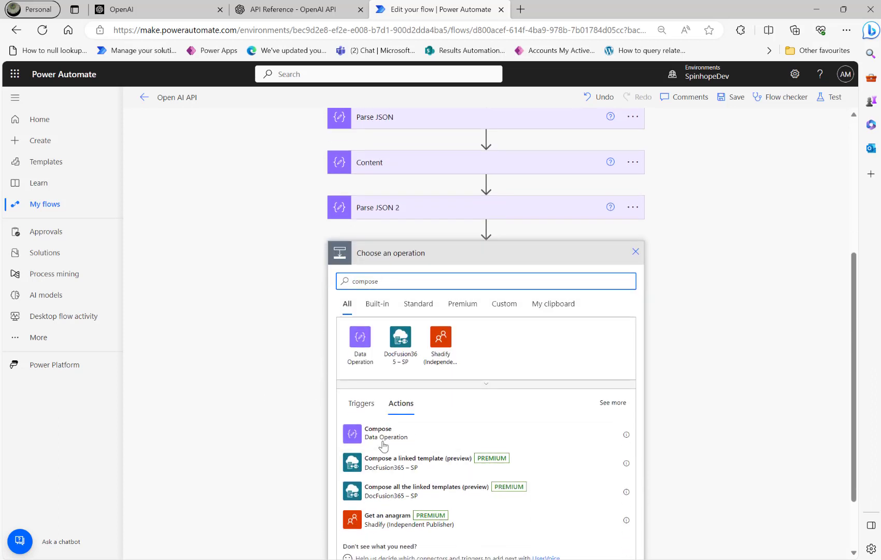
click(382, 437)
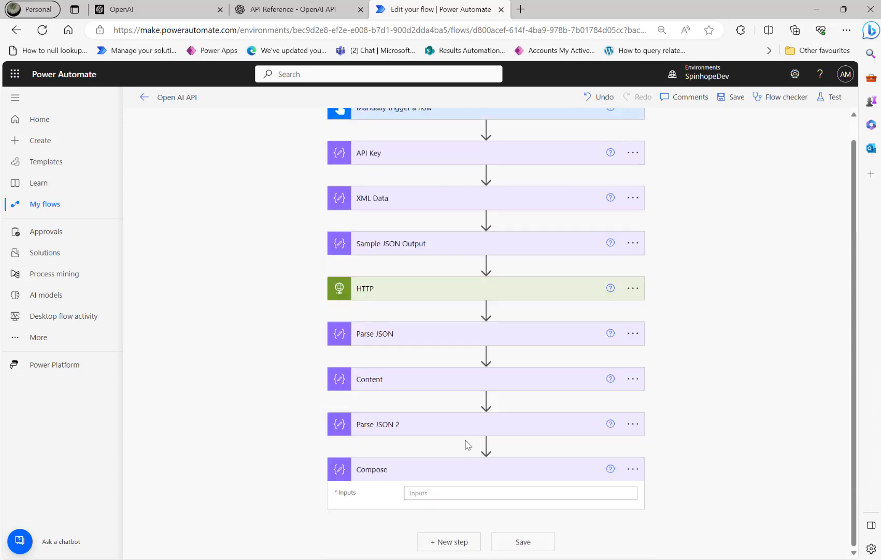
- Fill the Compose action's inputs with the Name and Age values from Parse JSON 2, separated by "----"
click(445, 488)
click(695, 496)
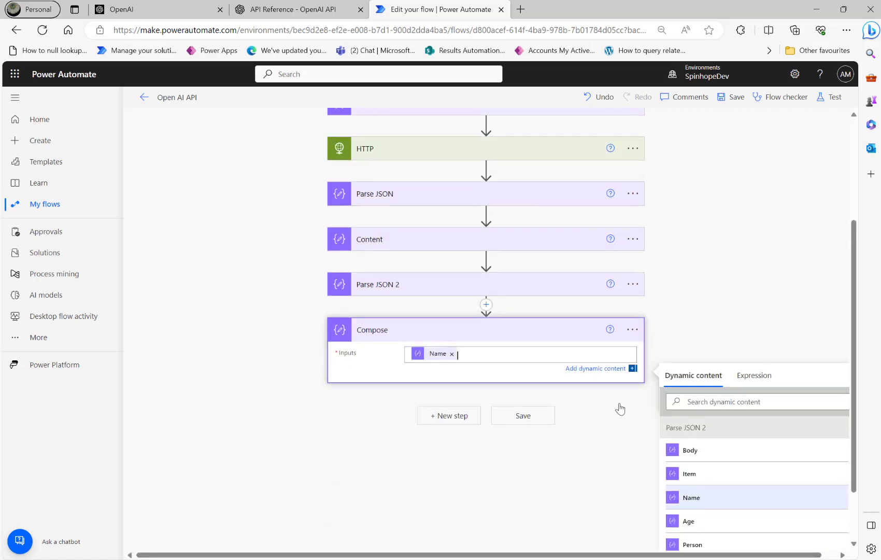
click(449, 435)
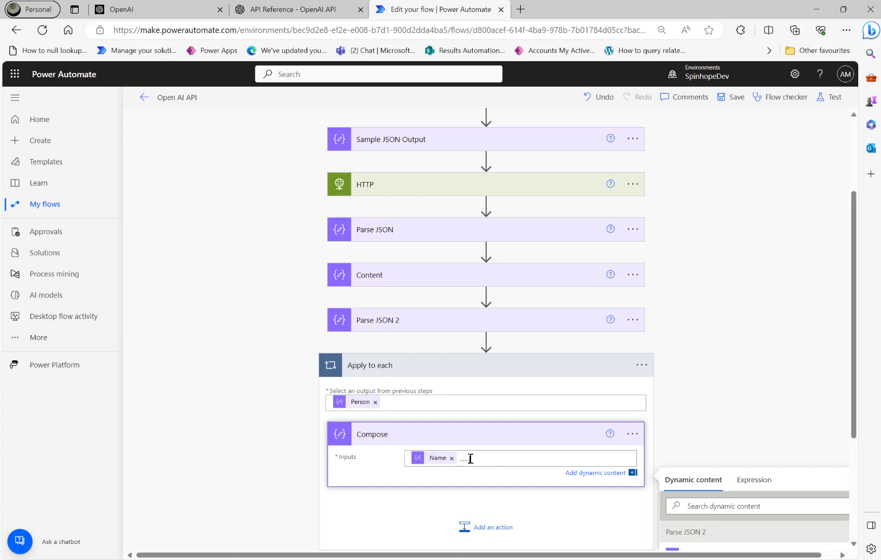
click(717, 507)
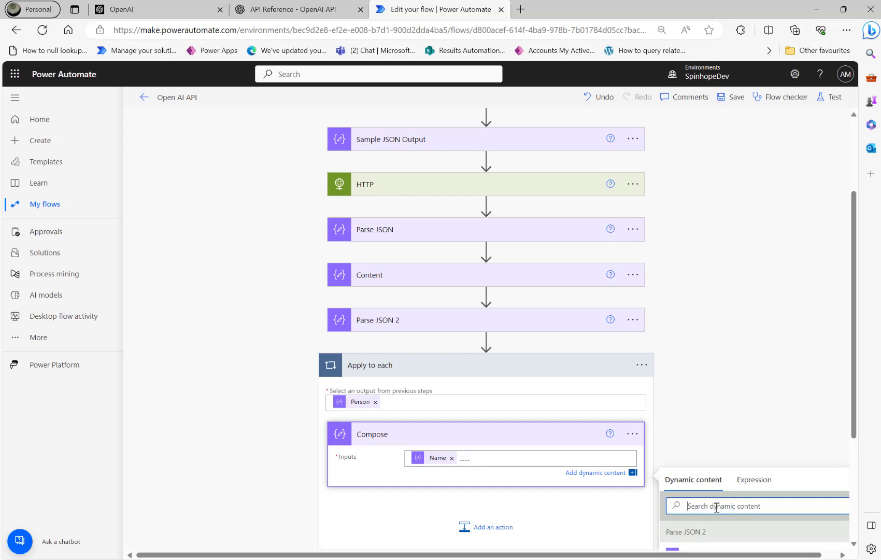
text(age)
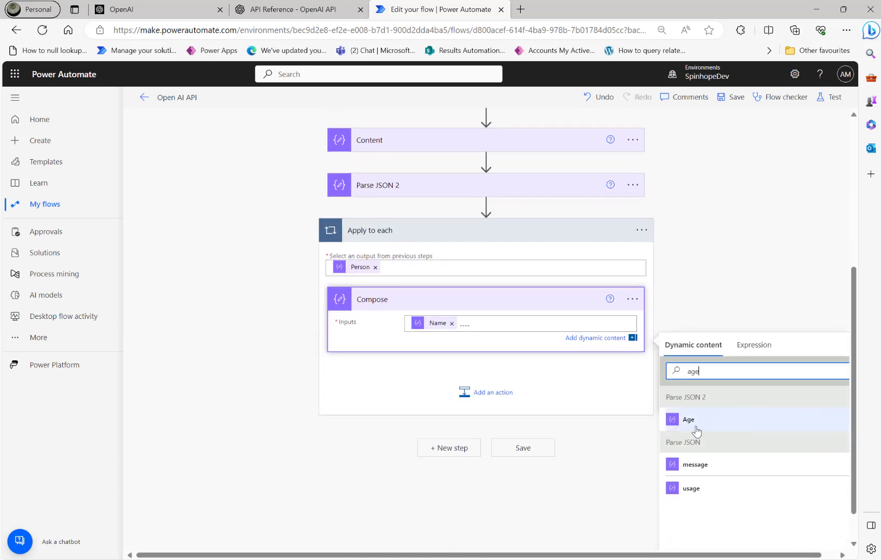
click(695, 421)
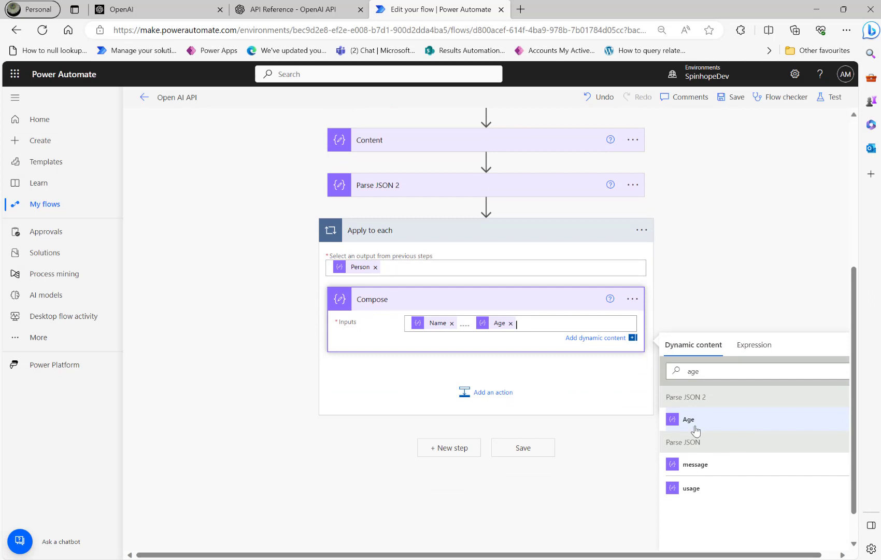
- Save the flow and test it manually
click(829, 99)
click(718, 124)
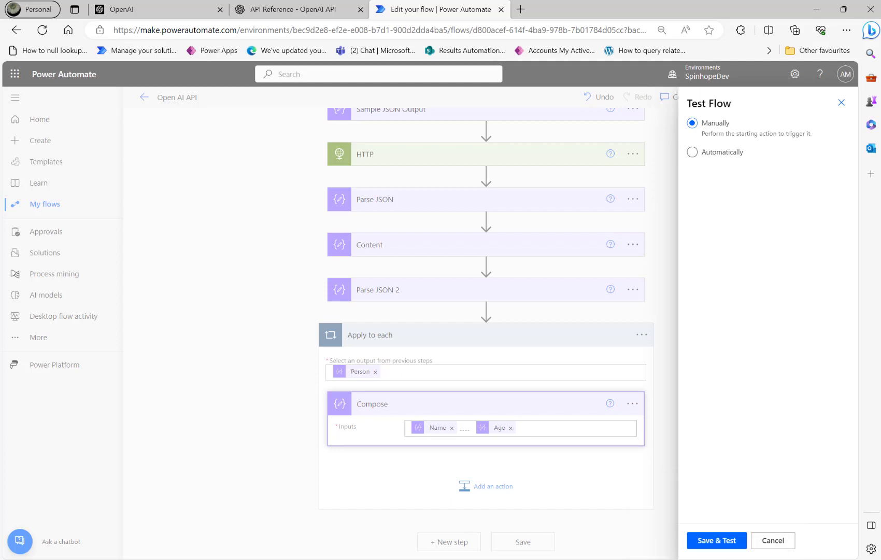
click(733, 547)
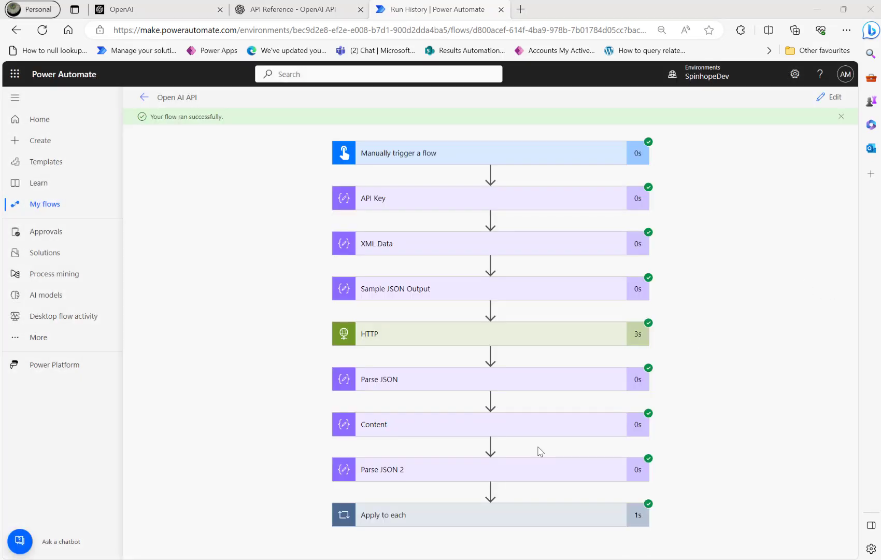
- Check the Compose action's inputs and outputs for both iterations of Apply to each in the run
click(431, 515)
scroll(291, 462, down, 1)
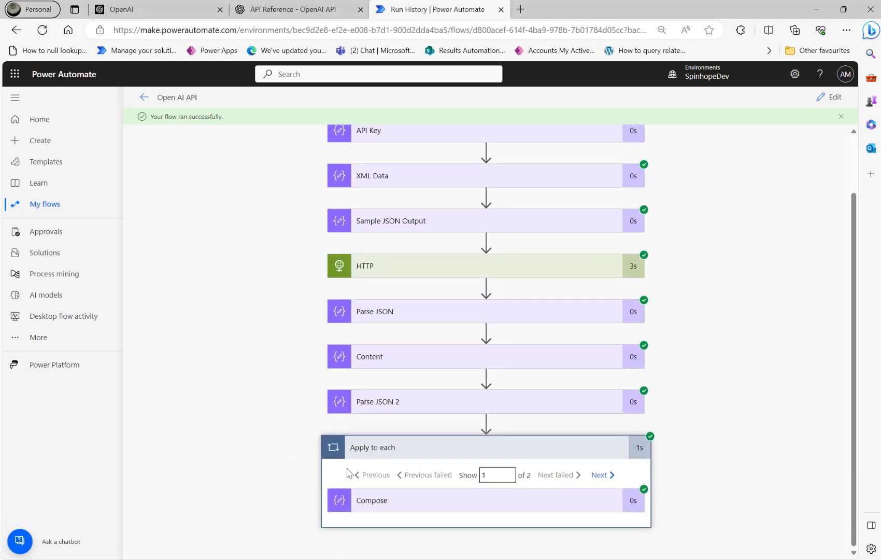
click(394, 510)
scroll(409, 470, down, 2)
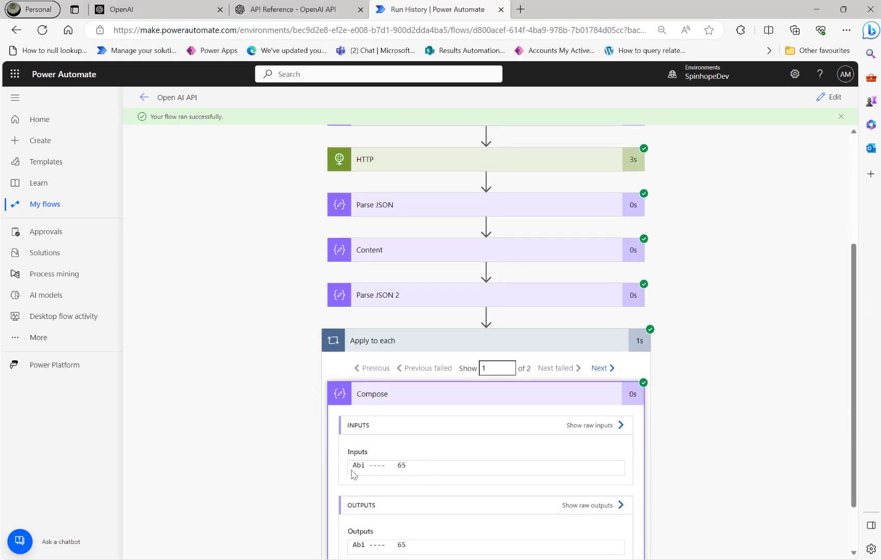
click(598, 368)
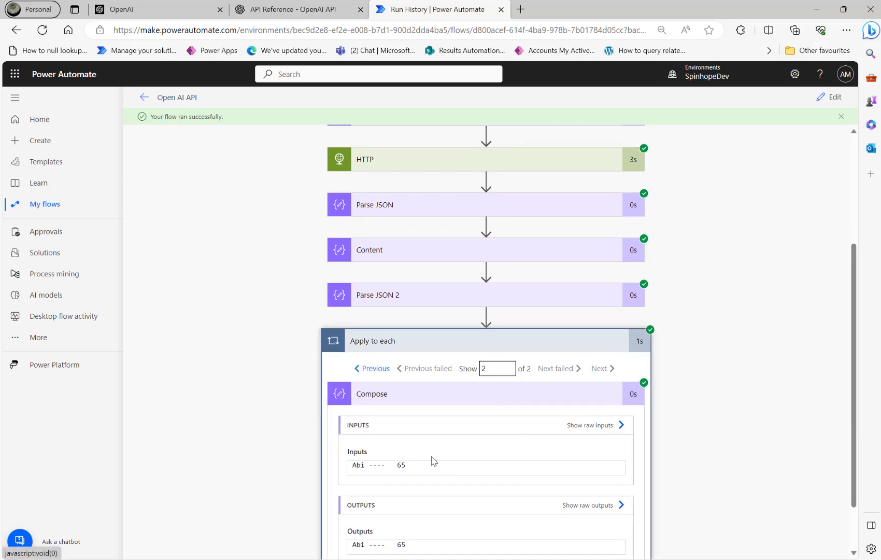
- Review the run details of the Parse JSON 2, XML Data and Sample JSON Output actions
click(404, 299)
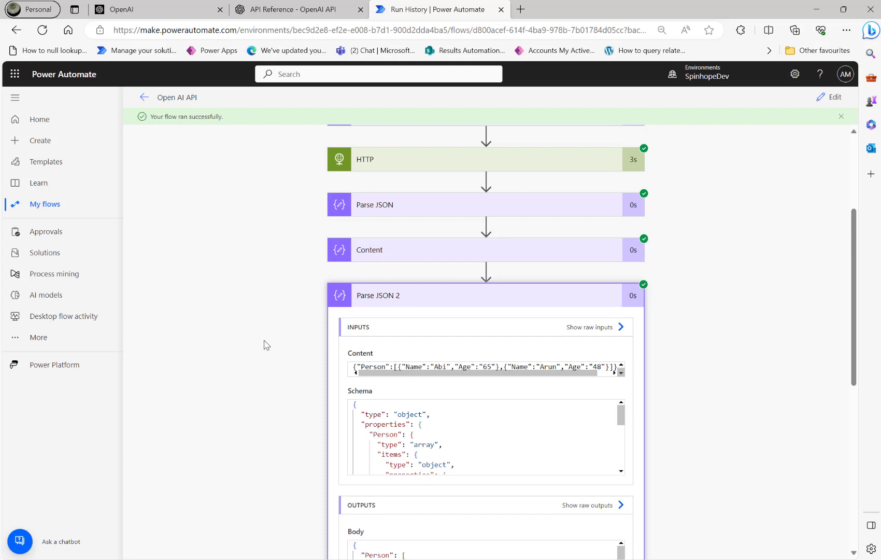
scroll(262, 343, up, 3)
click(383, 242)
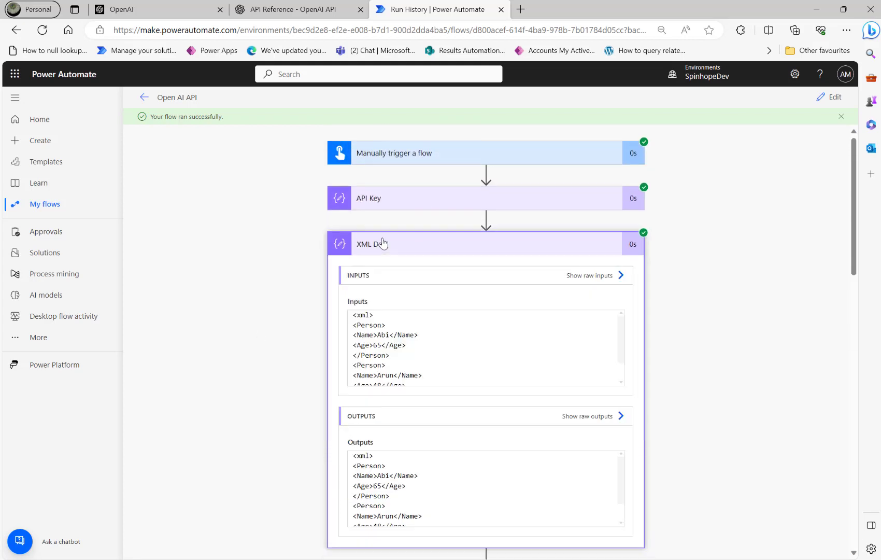
scroll(397, 373, down, 4)
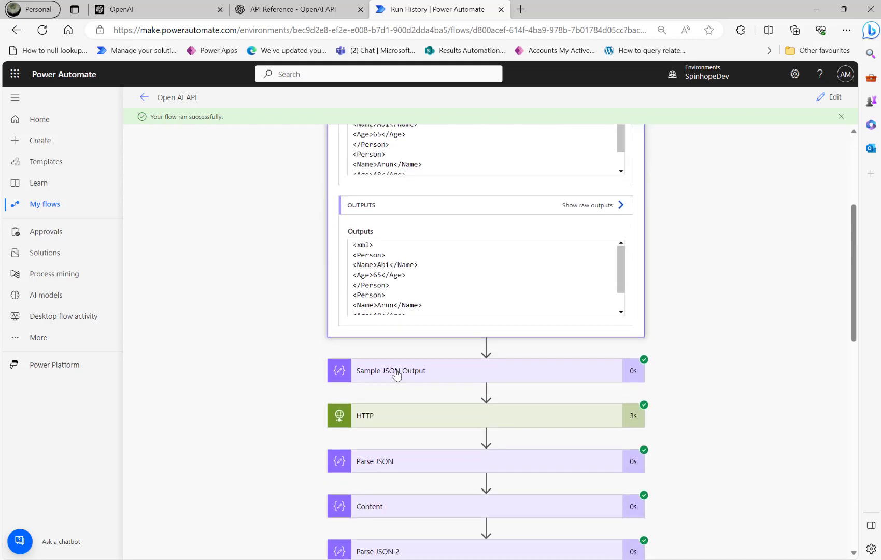
click(395, 372)
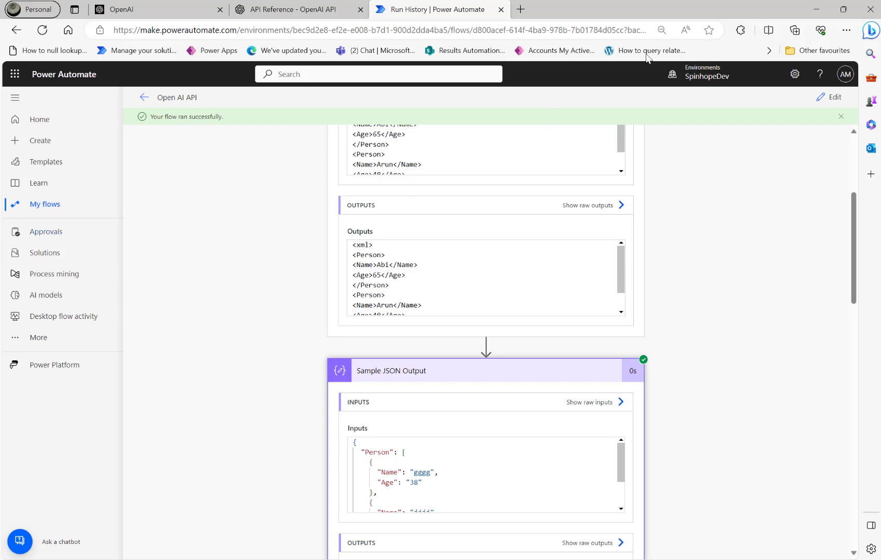
- Return to editing the flow, review the HTTP action's request settings, and collapse the HTTP and Apply to each cards
click(831, 99)
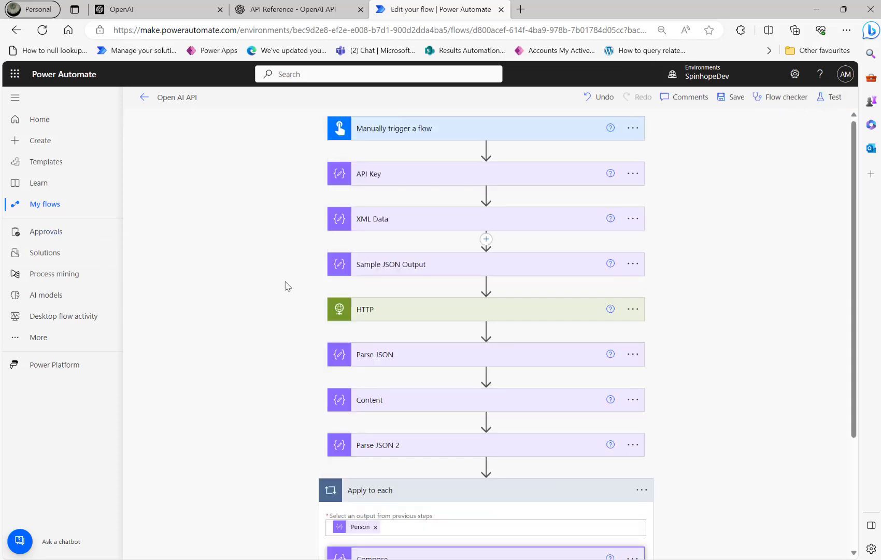
click(415, 310)
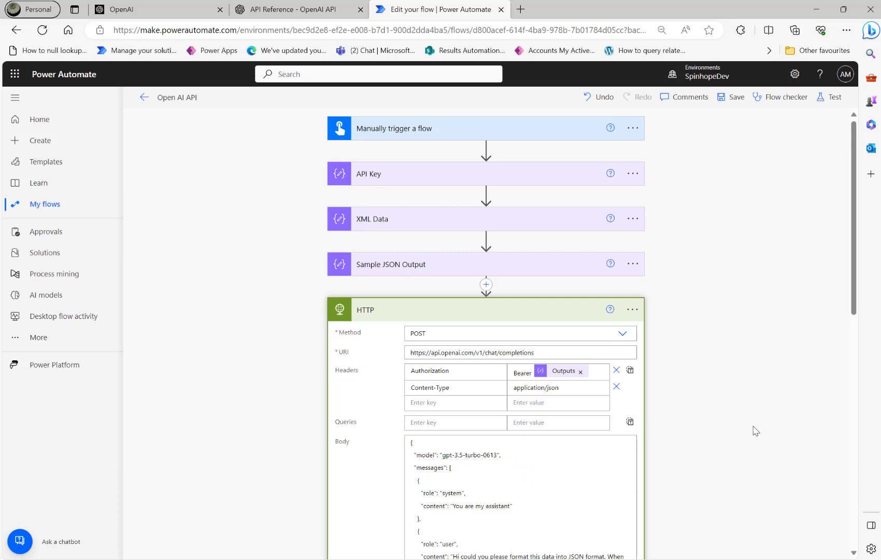
click(460, 313)
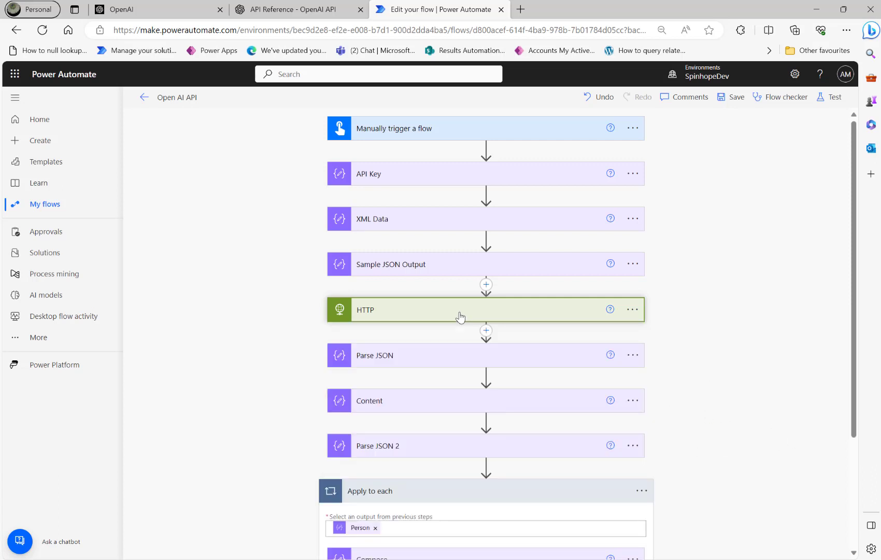
scroll(543, 346, down, 3)
click(466, 334)
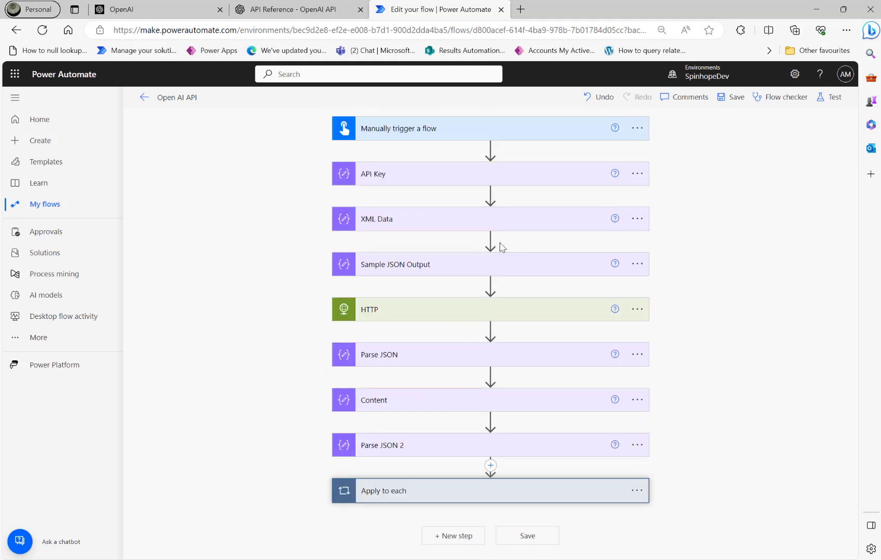
click(273, 10)
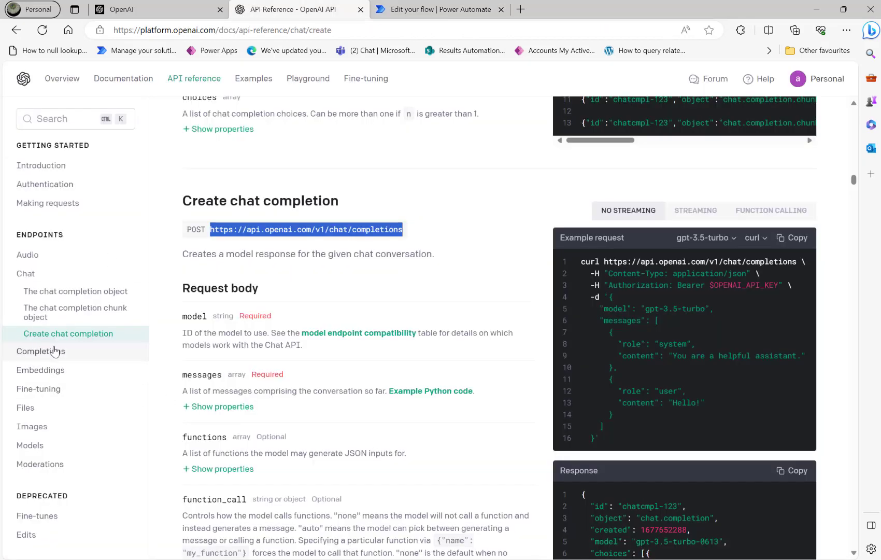
click(31, 426)
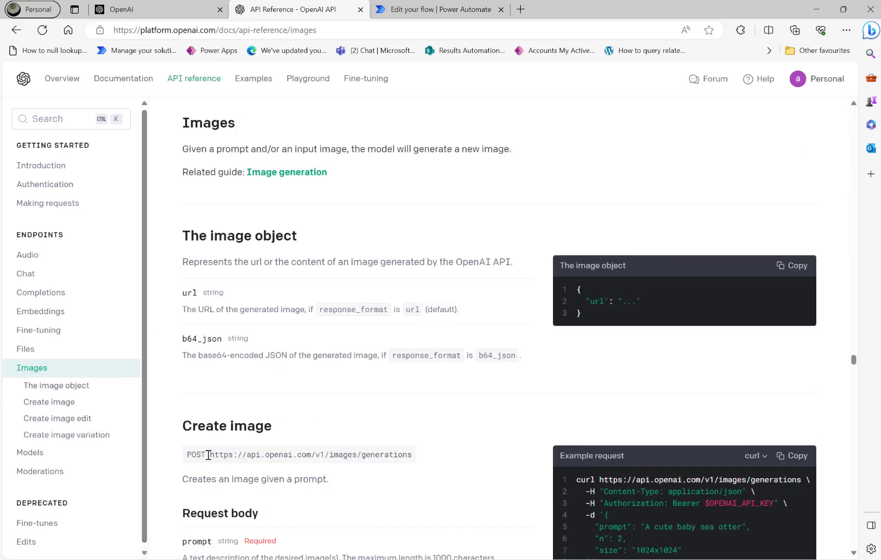
drag(212, 454, 430, 463)
key(ctrl+c)
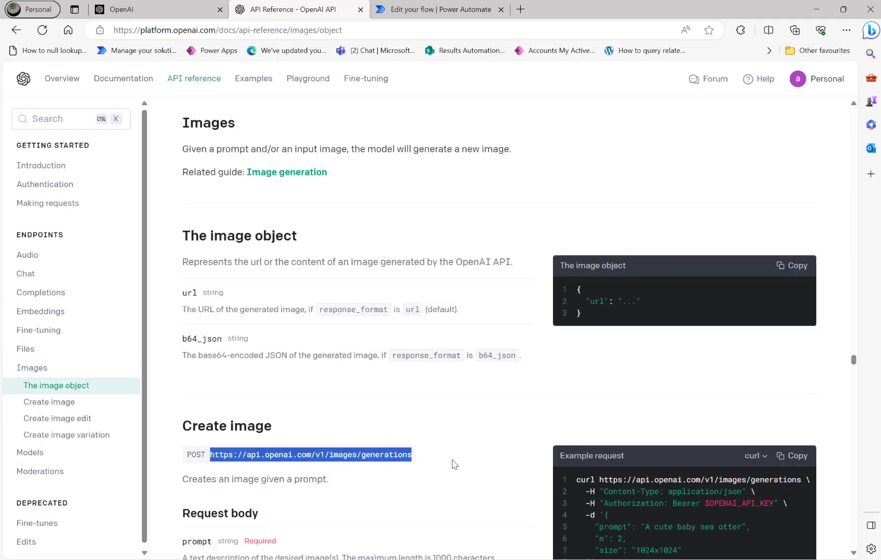
- Switch back to the Power Automate flow and add a new HTTP action directly below the API Key action
click(304, 455)
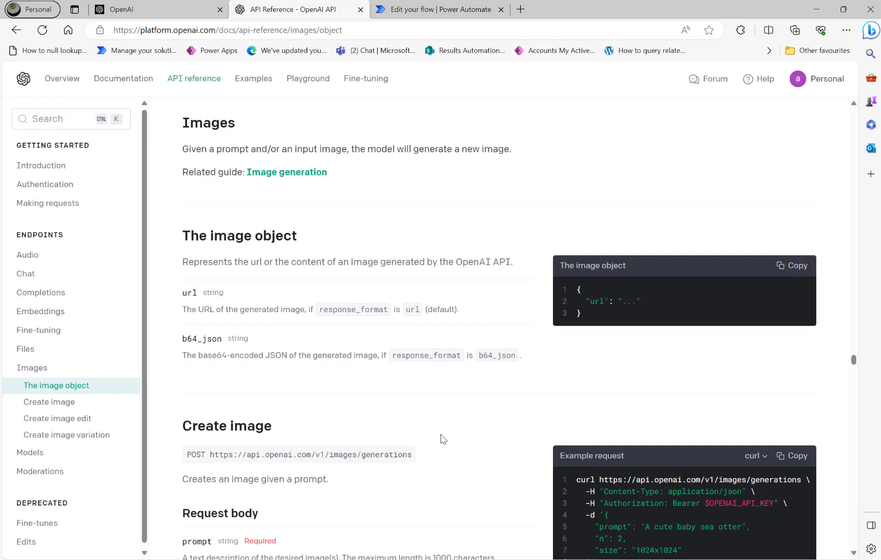
click(405, 9)
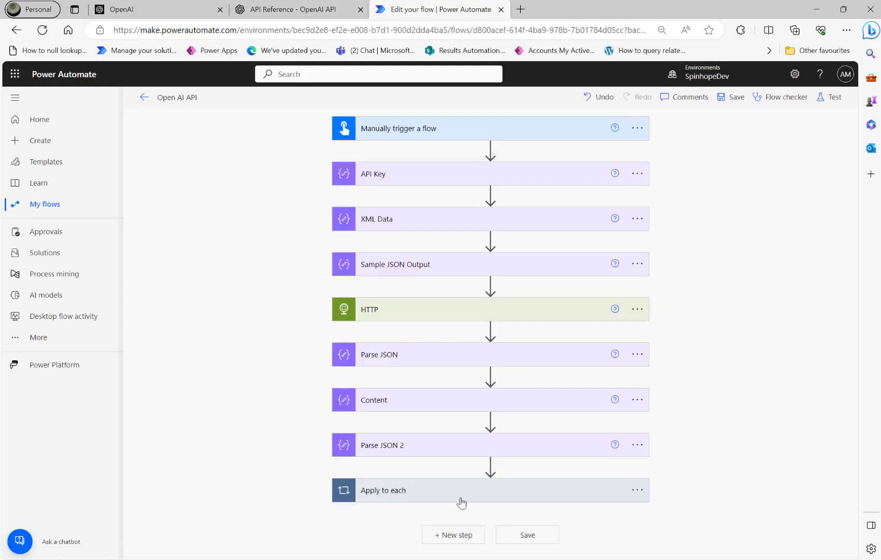
click(456, 536)
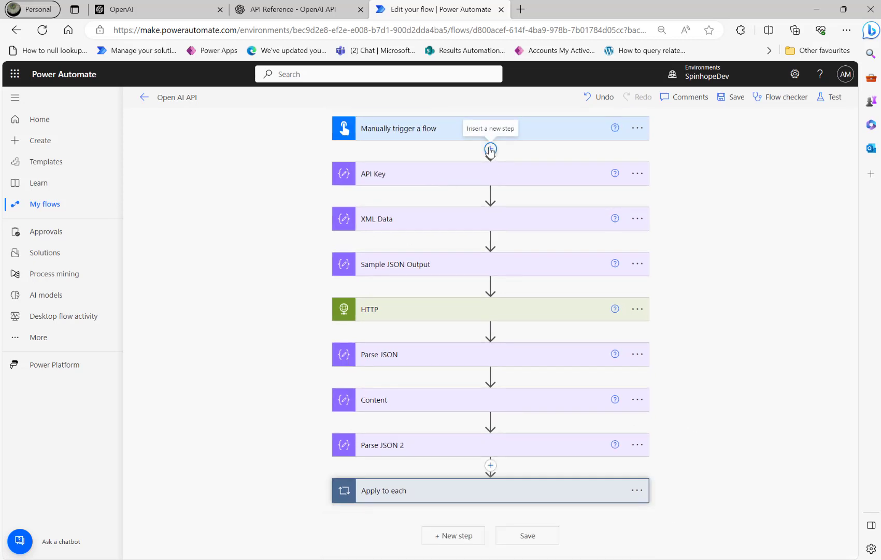
click(491, 148)
click(290, 149)
click(490, 195)
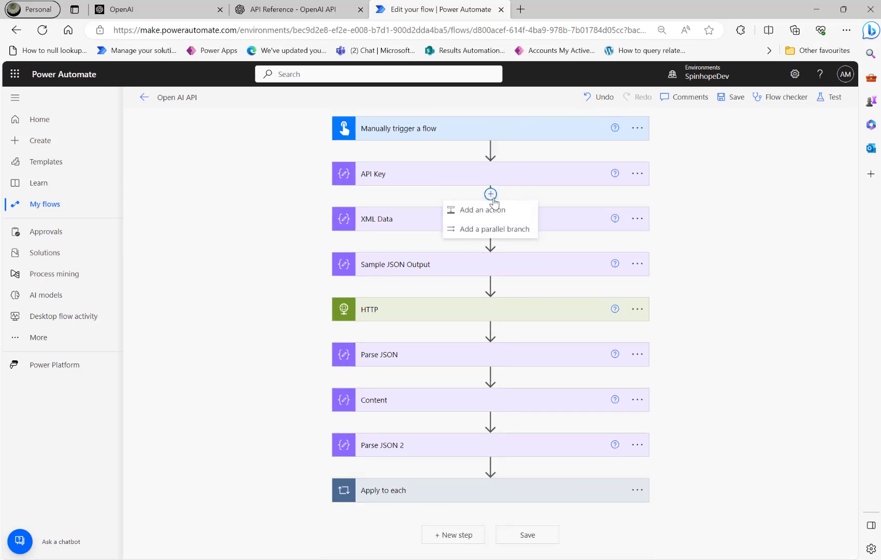
click(494, 210)
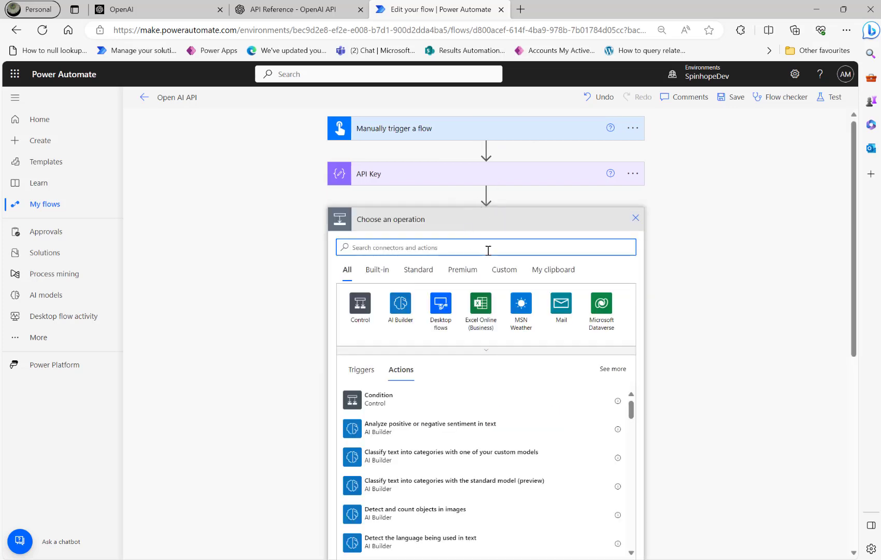
text(H)
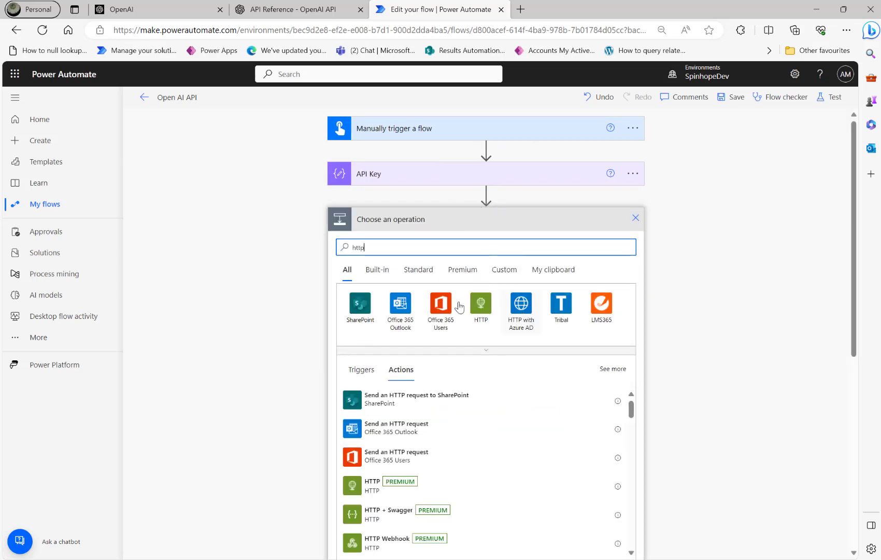
click(481, 306)
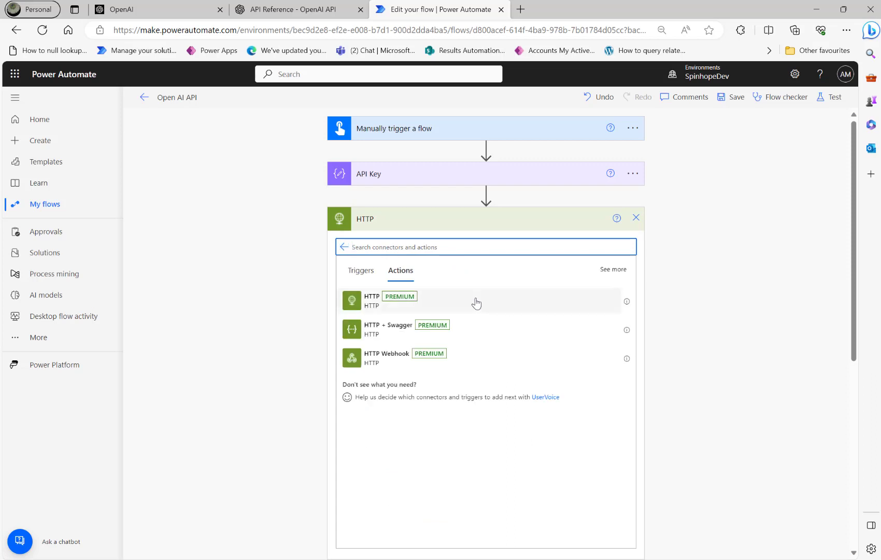
click(372, 306)
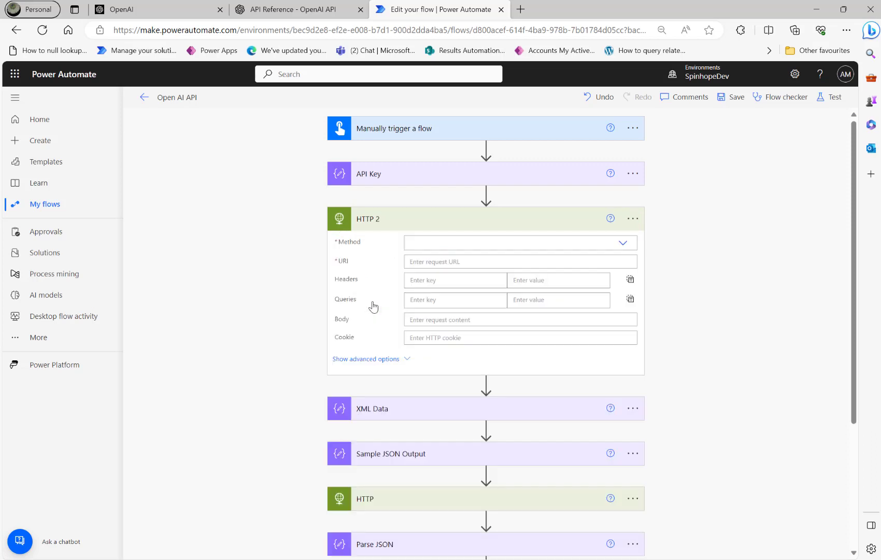
click(624, 245)
click(426, 286)
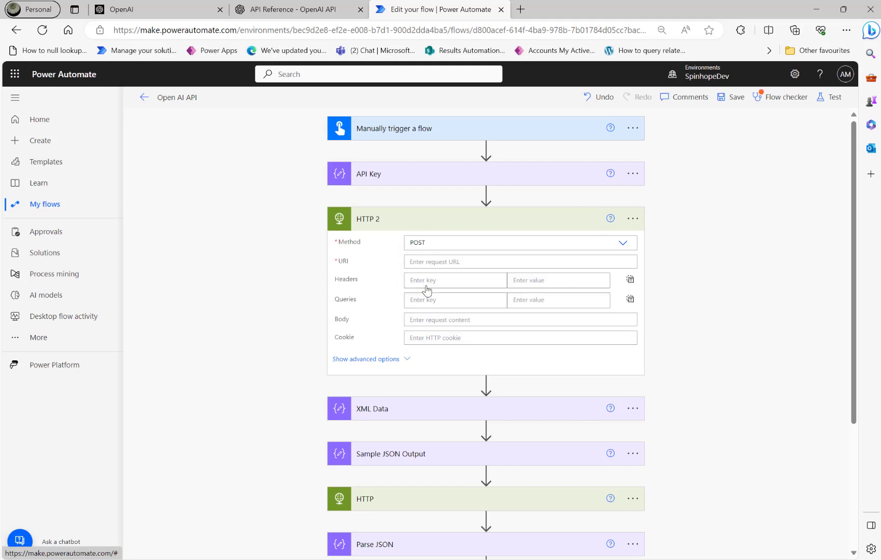
click(454, 262)
key(ctrl+v)
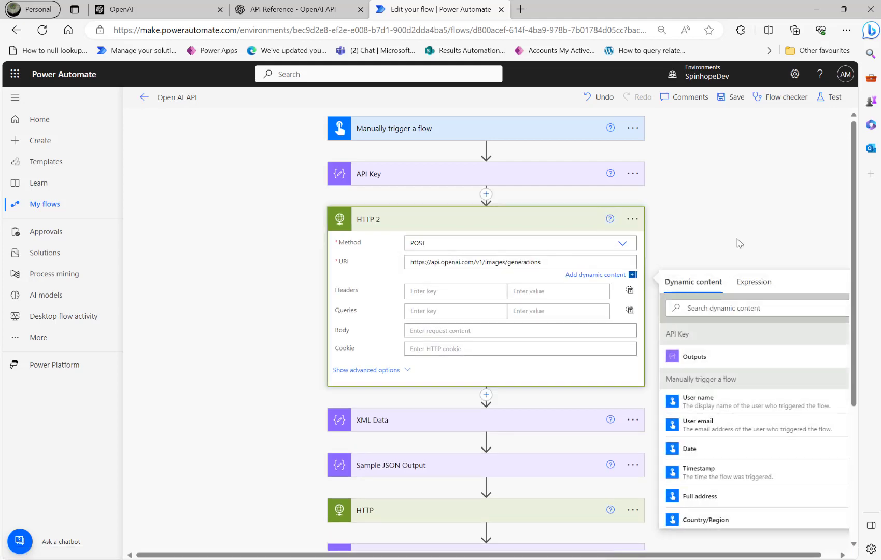
- Check the Create image example request in the API reference, then copy the existing HTTP action's Authorization and Content-Type headers as JSON text
click(293, 9)
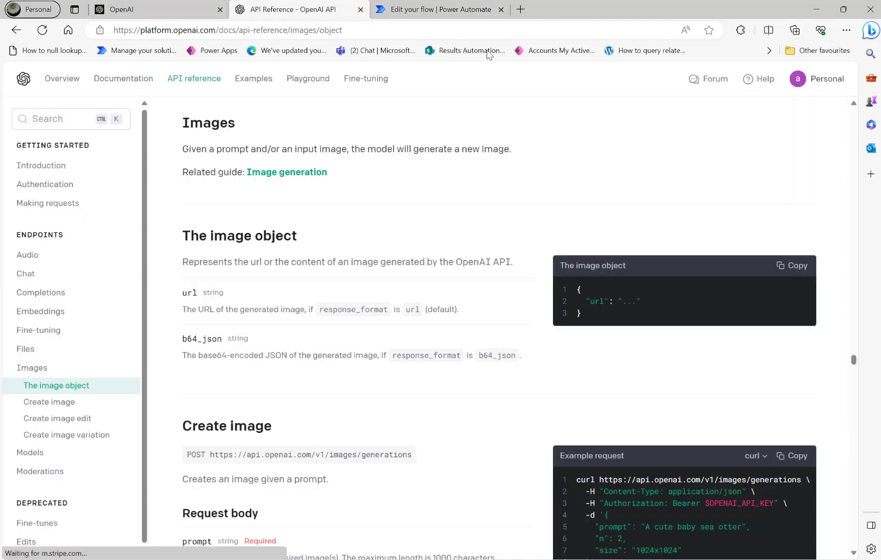
scroll(637, 392, down, 2)
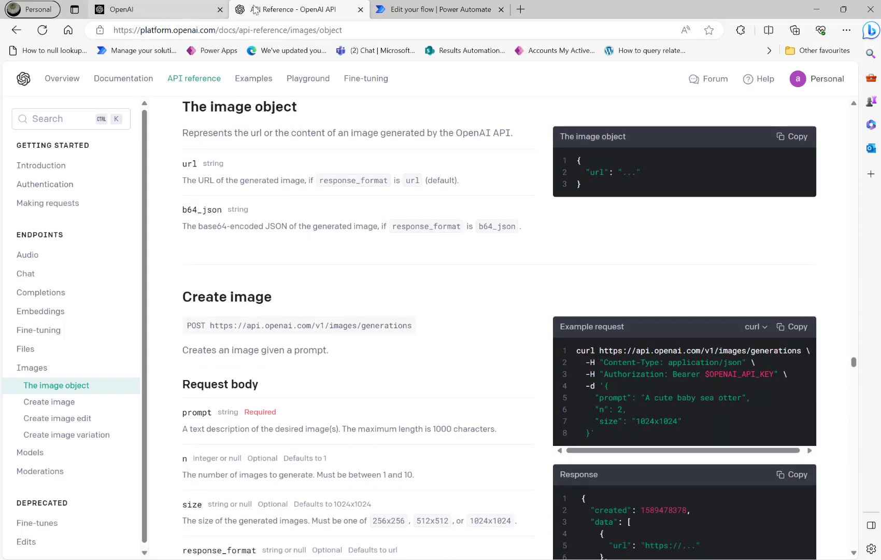
click(430, 10)
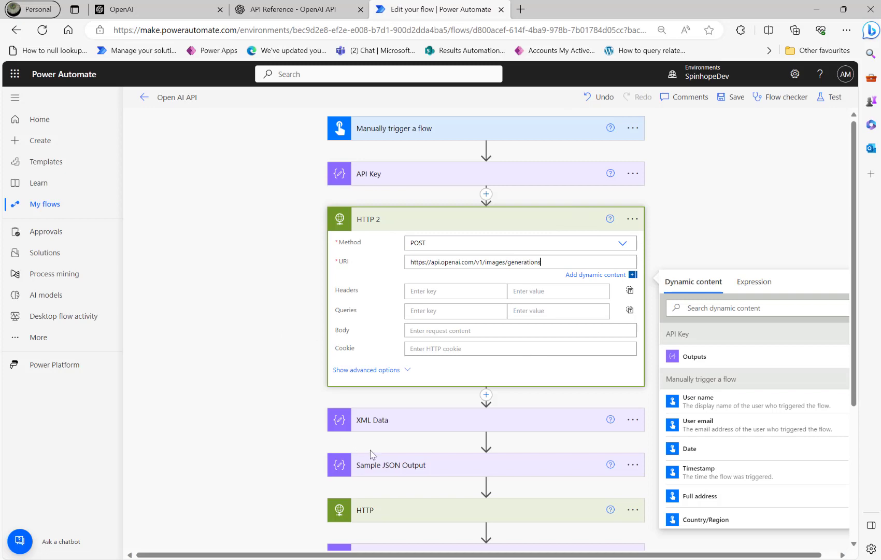
click(396, 513)
scroll(205, 394, down, 4)
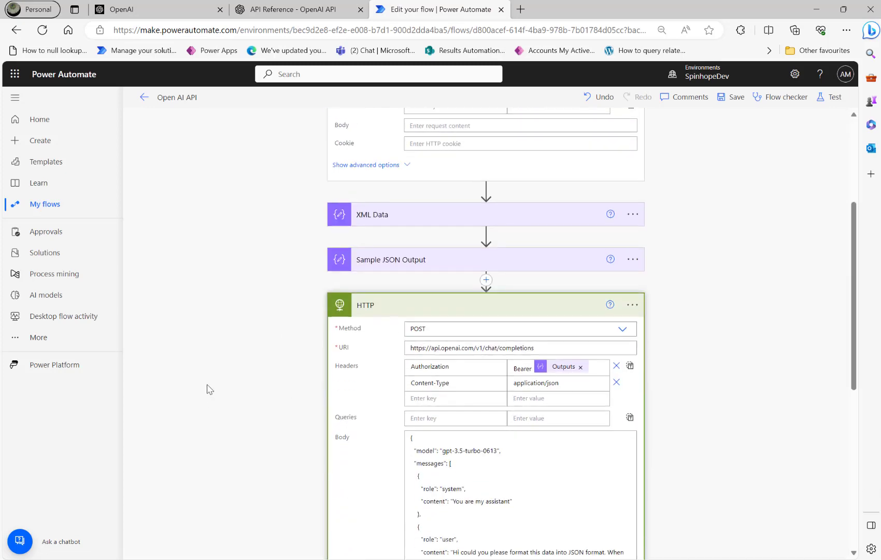
click(630, 366)
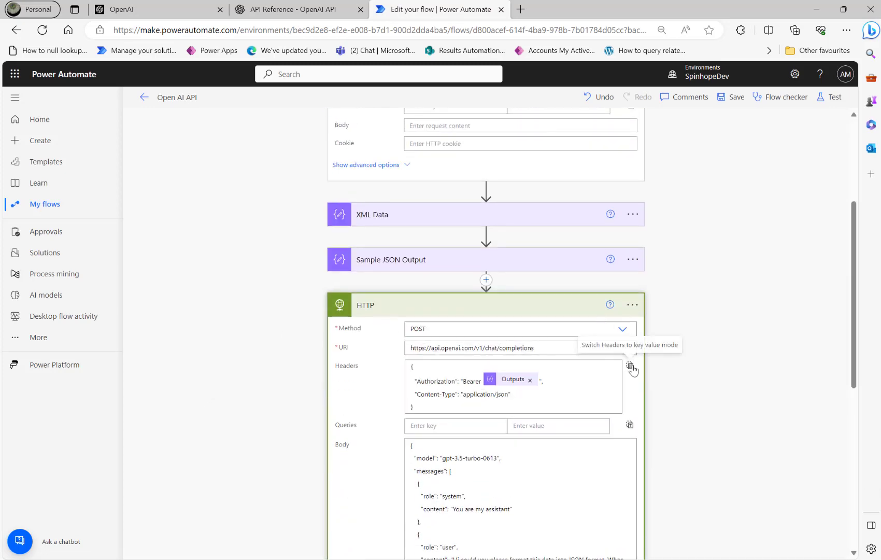
click(561, 396)
key(ctrl+a)
key(ctrl+c)
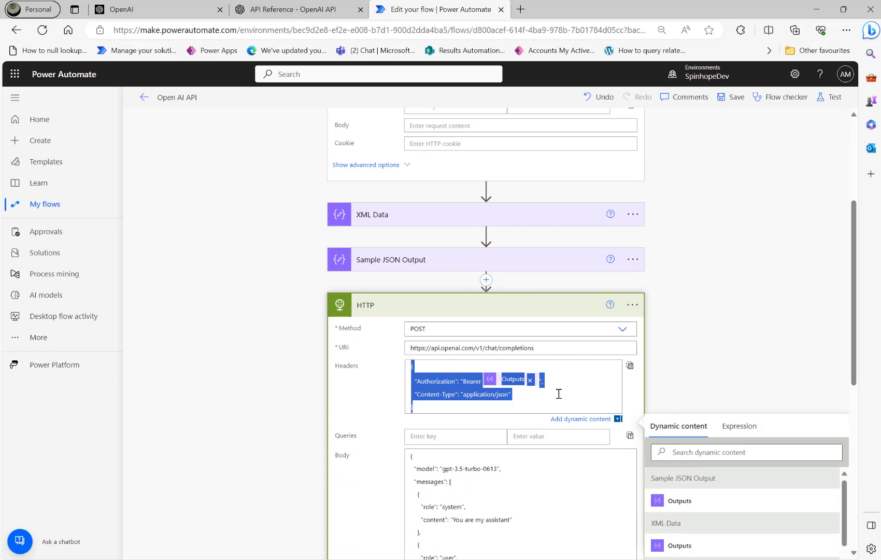
click(630, 365)
- Paste the copied Authorization and Content-Type headers into the HTTP 2 action as JSON and return the headers to key-value mode
scroll(721, 329, up, 2)
scroll(721, 329, up, 1)
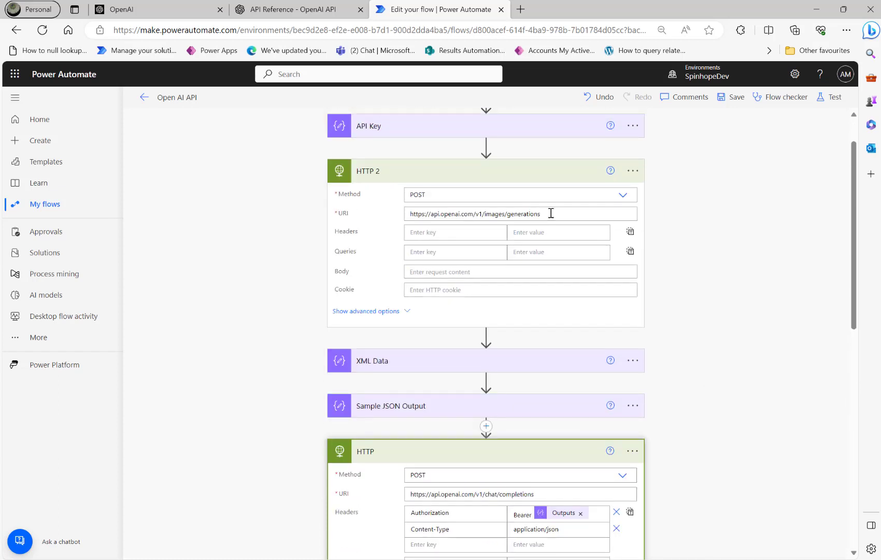
click(630, 233)
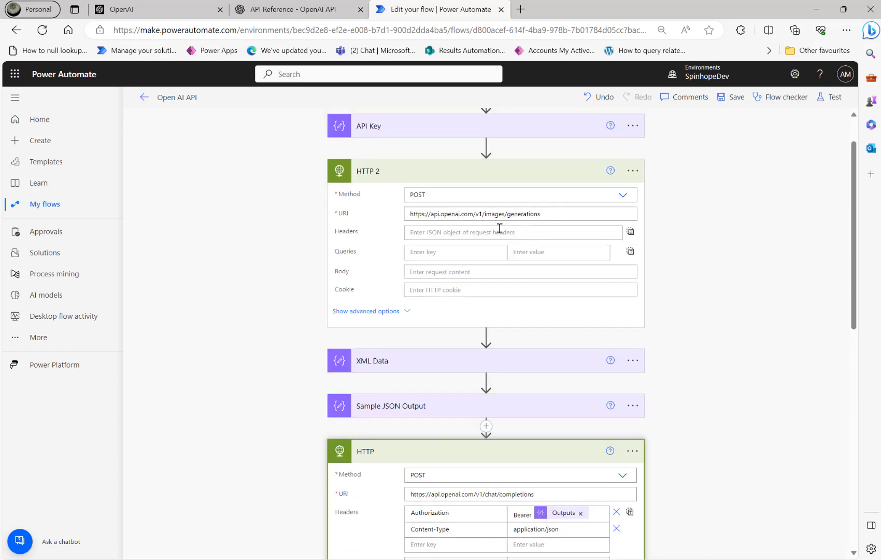
click(499, 231)
key(ctrl+v)
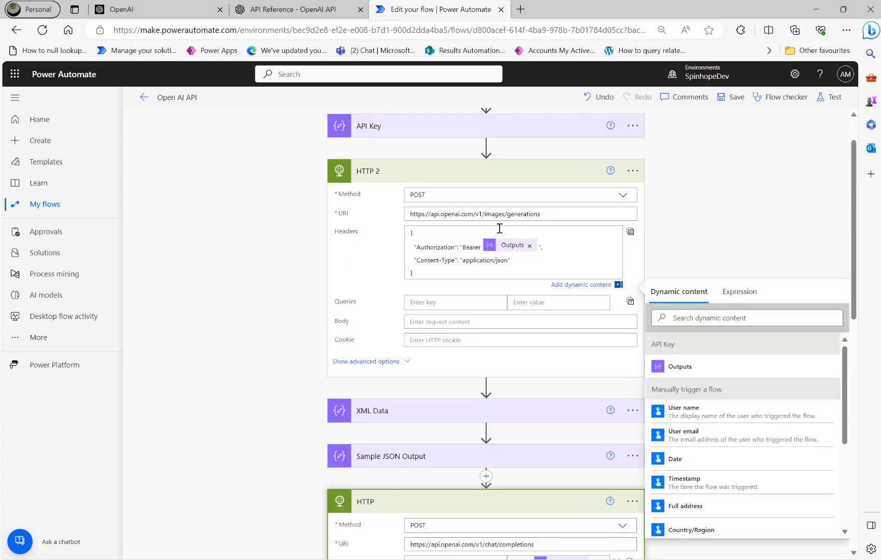
click(630, 235)
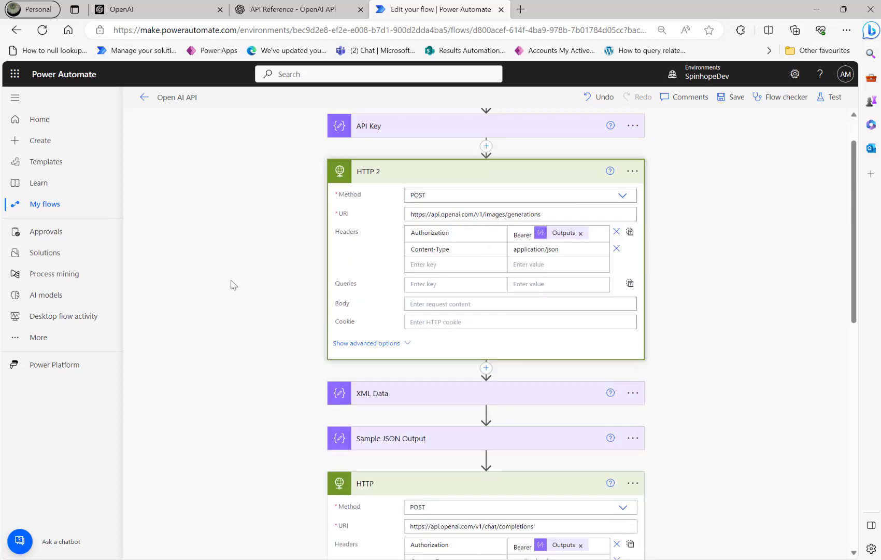
- Copy the JSON body of the Create image example request from the OpenAI API reference and review the size and n parameters
click(255, 10)
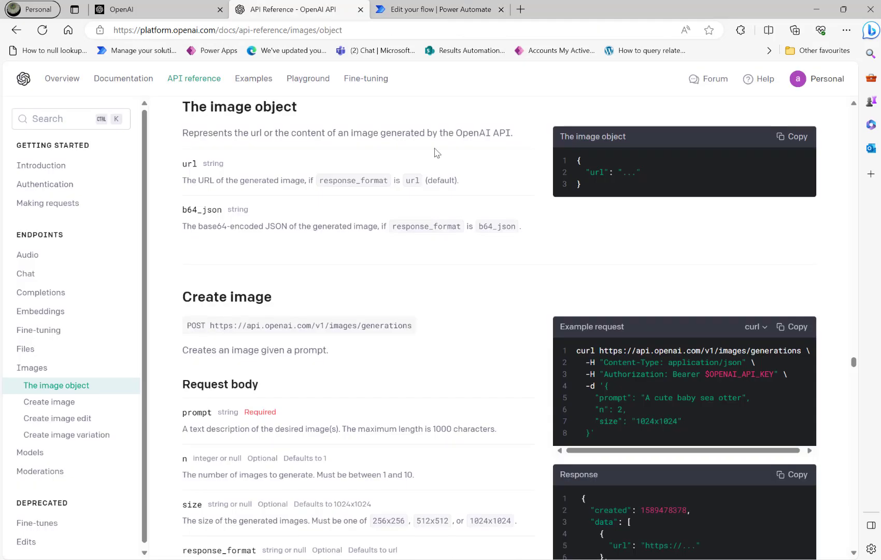
scroll(503, 352, down, 1)
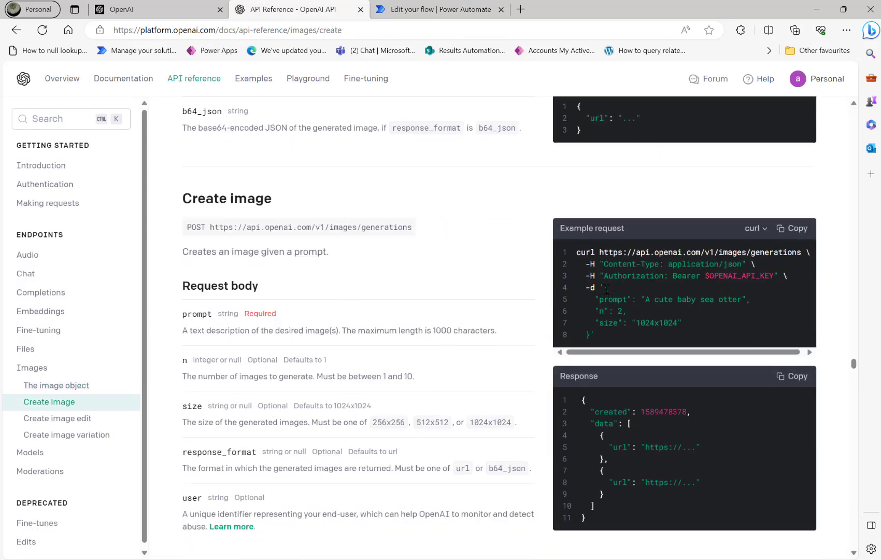
drag(607, 289, 592, 334)
key(ctrl+c)
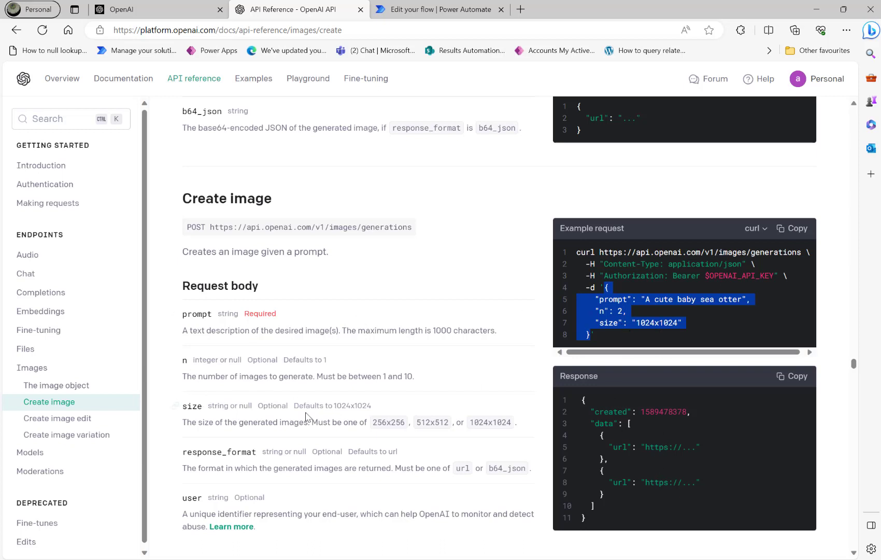
drag(368, 421, 503, 423)
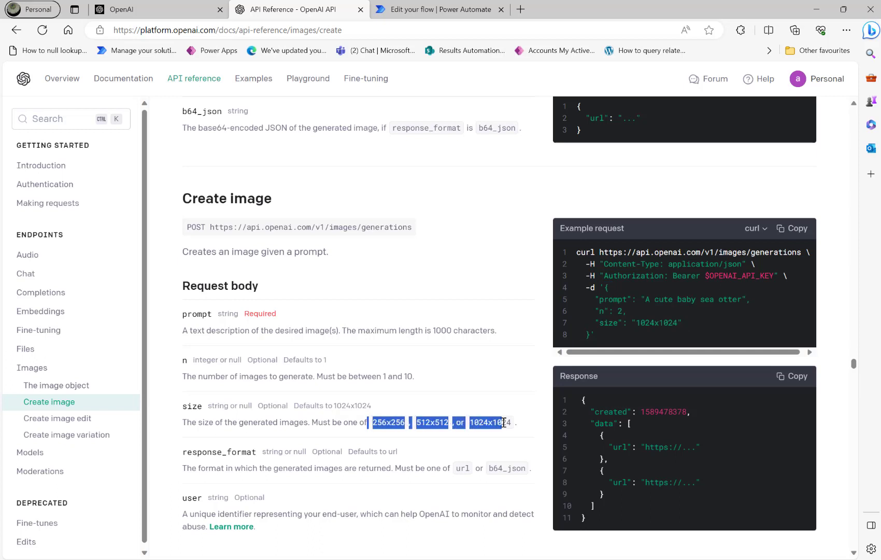
click(363, 407)
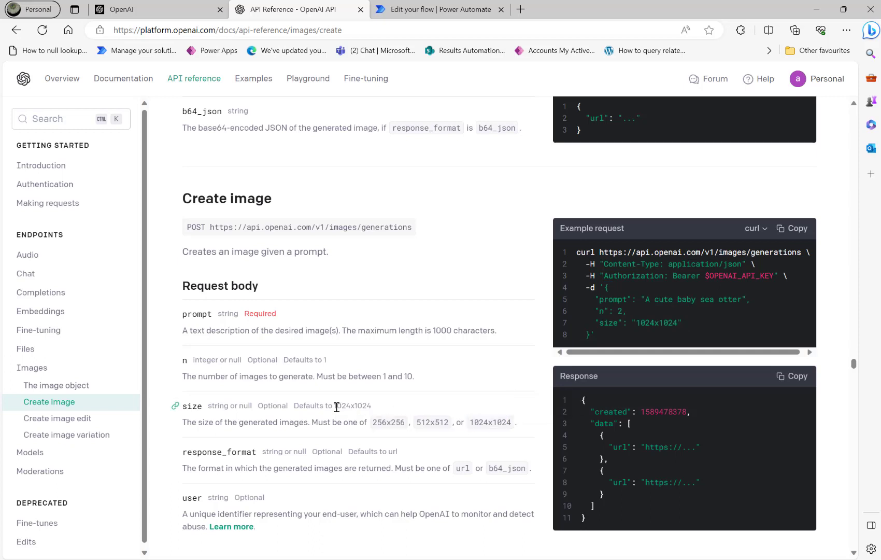
drag(336, 407, 373, 406)
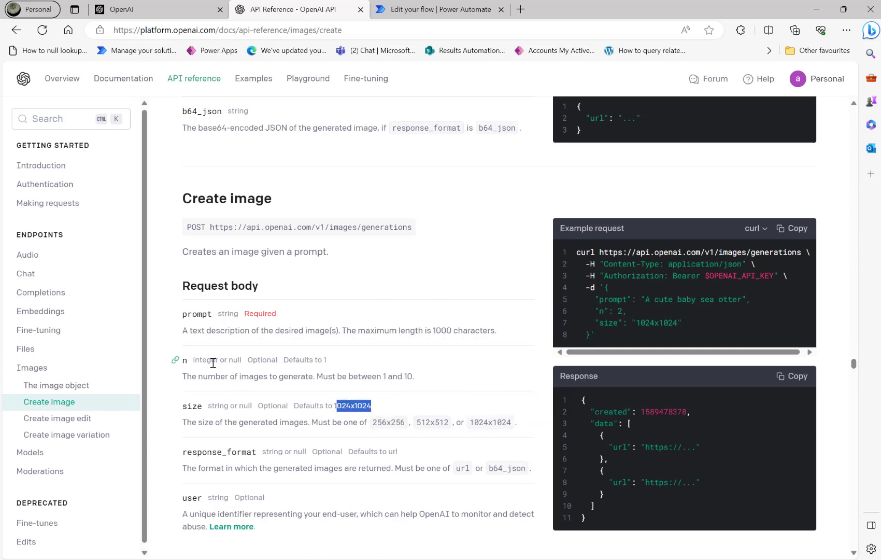
drag(344, 376, 414, 377)
scroll(313, 423, down, 3)
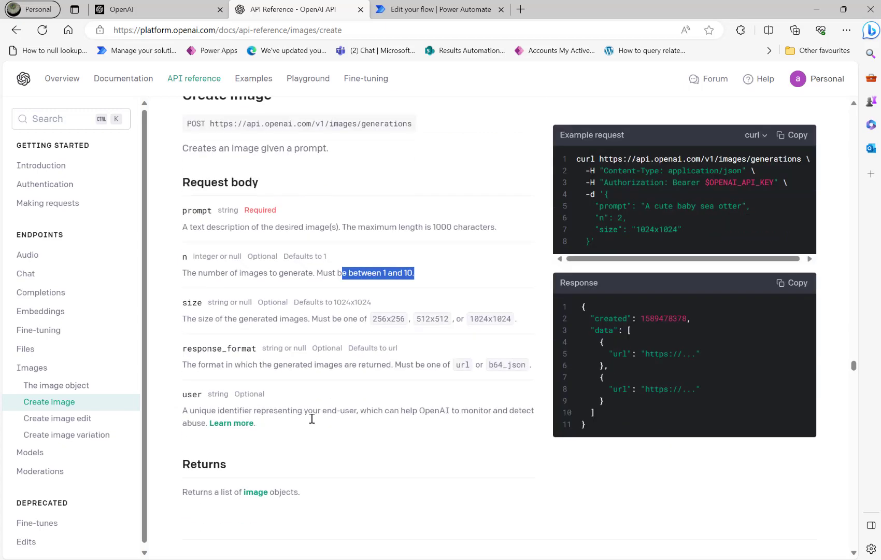
- Paste the example JSON into the HTTP 2 body in the flow, with prompt "A cute baby sea otter", n 2 and size 1024x1024
click(419, 8)
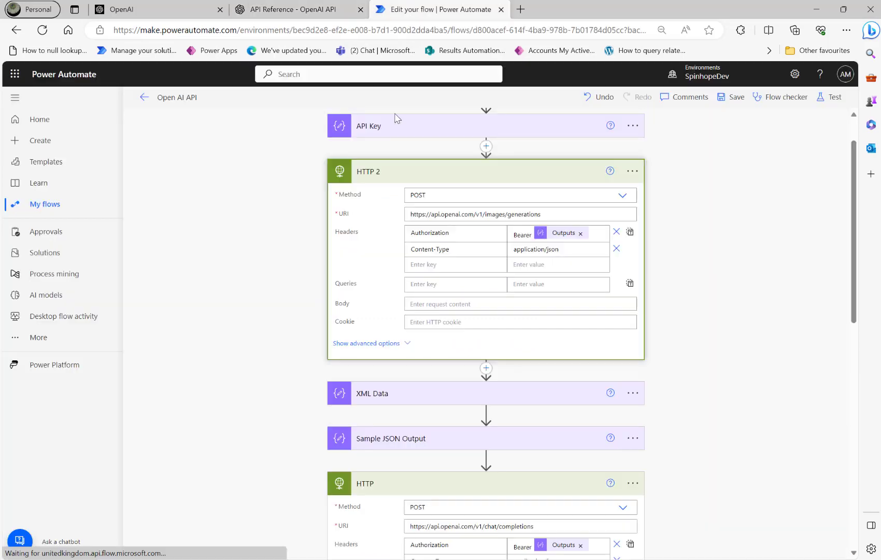
scroll(620, 472, down, 4)
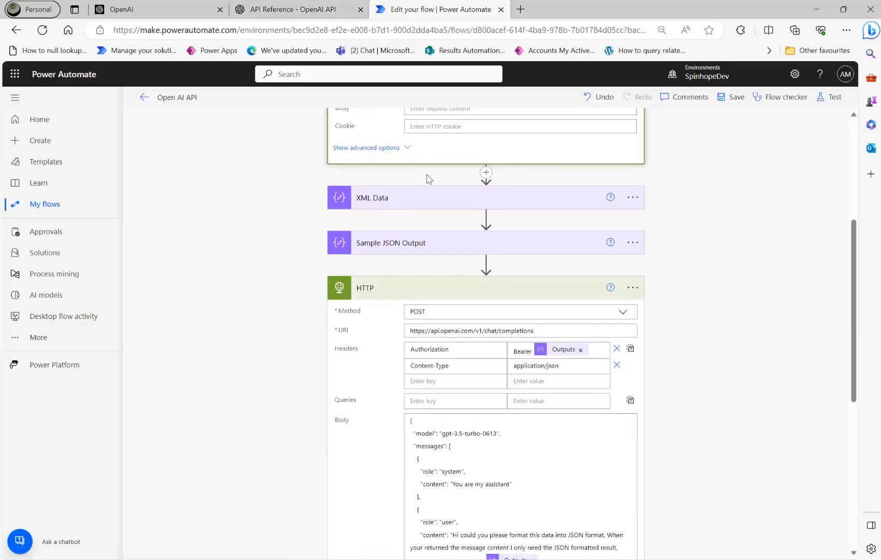
scroll(427, 179, up, 4)
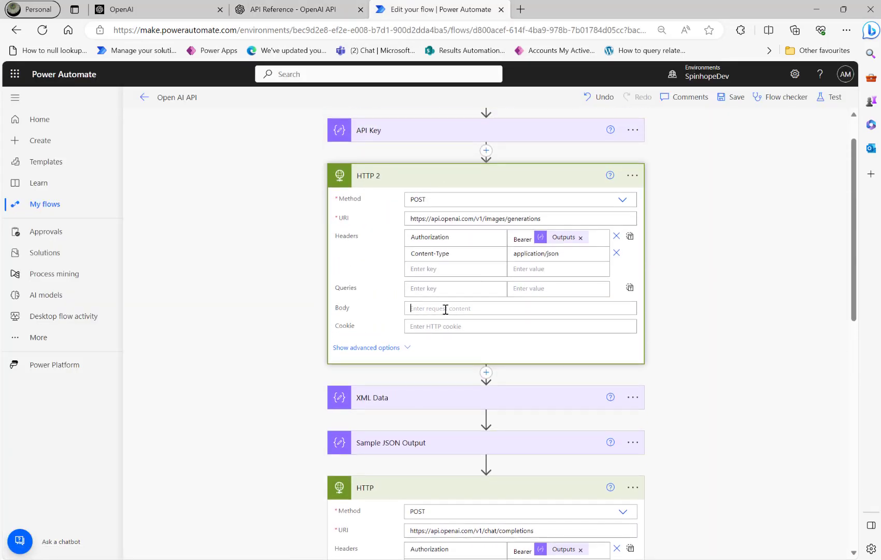
key(ctrl+v)
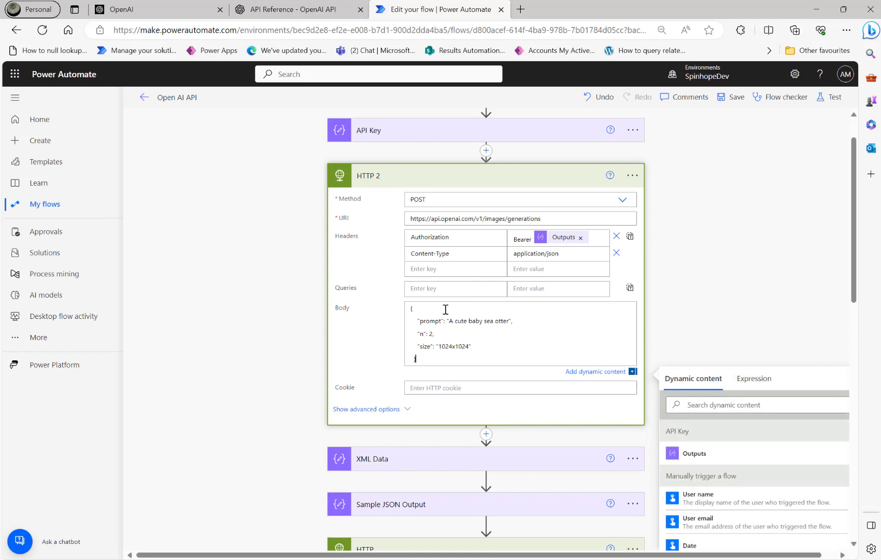
click(826, 101)
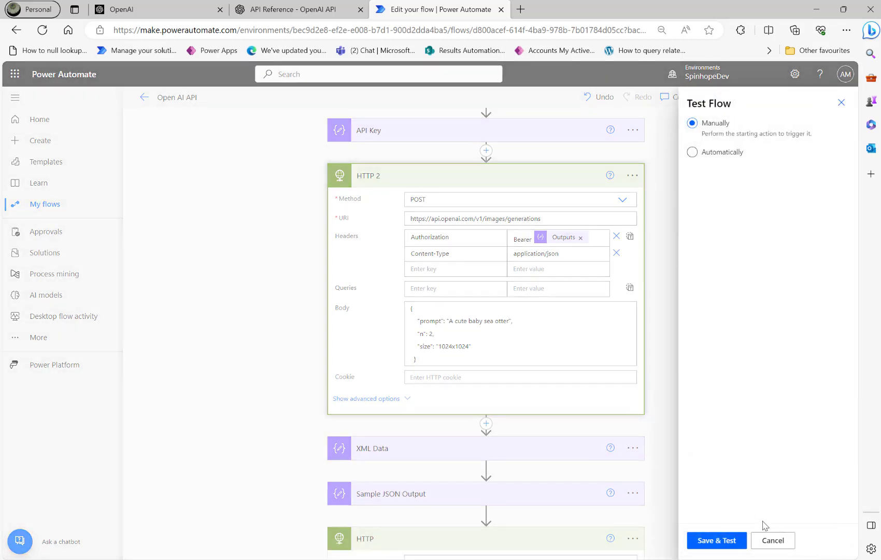
click(773, 541)
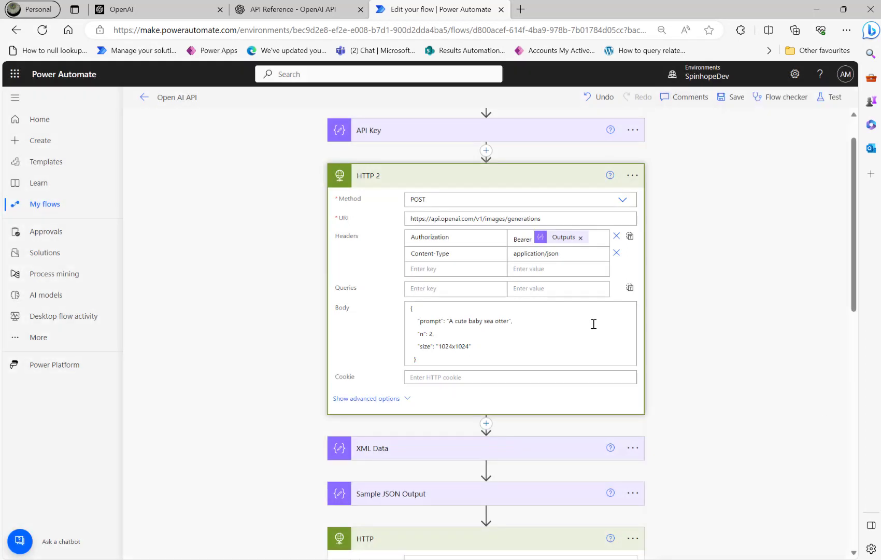
- Change the prompt in the HTTP 2 body to "A cute baby tiger"
click(509, 322)
key(ctrl+shift+Left)
key(ctrl+shift+Left)
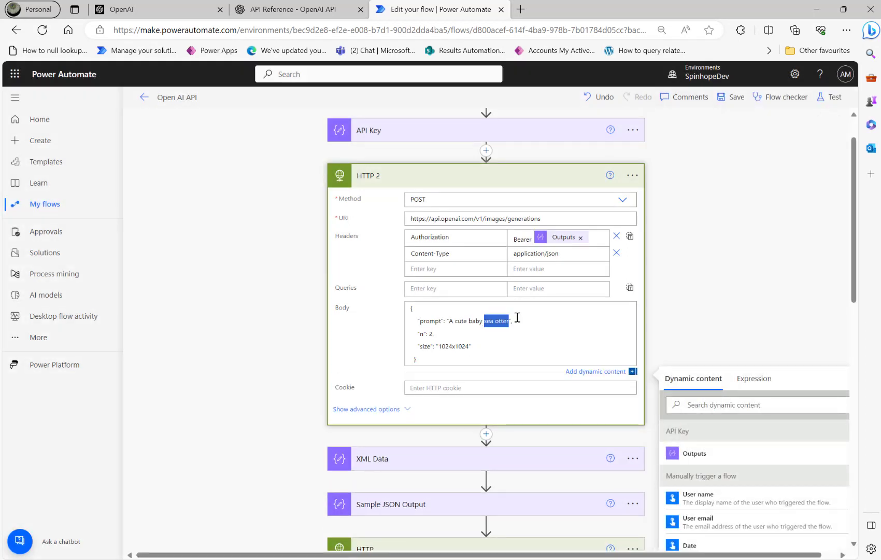
text(tig)
- Set the n parameter in the HTTP 2 body to 1 so only one image is requested
click(823, 99)
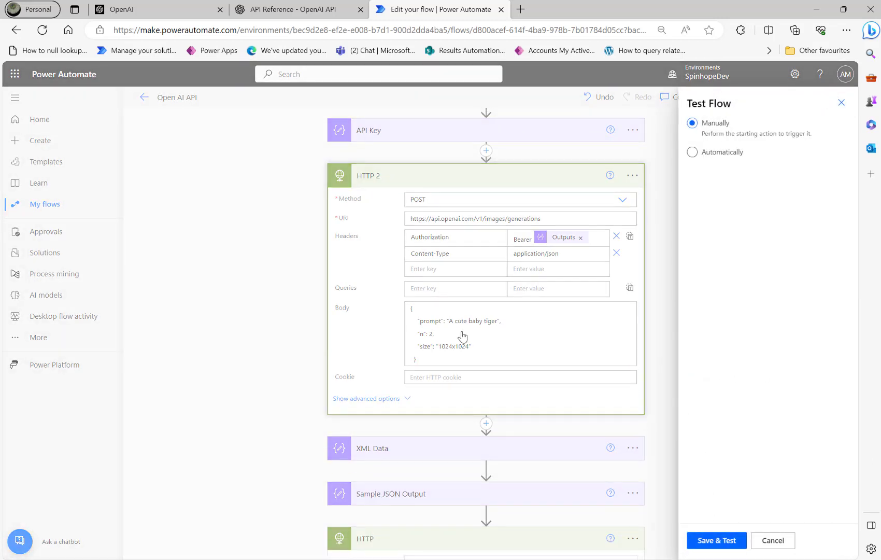
click(463, 336)
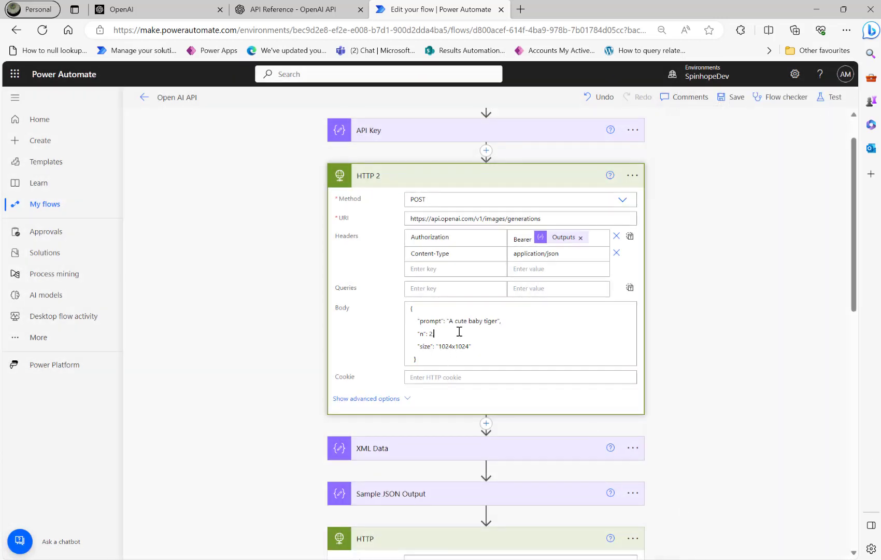
text(,)
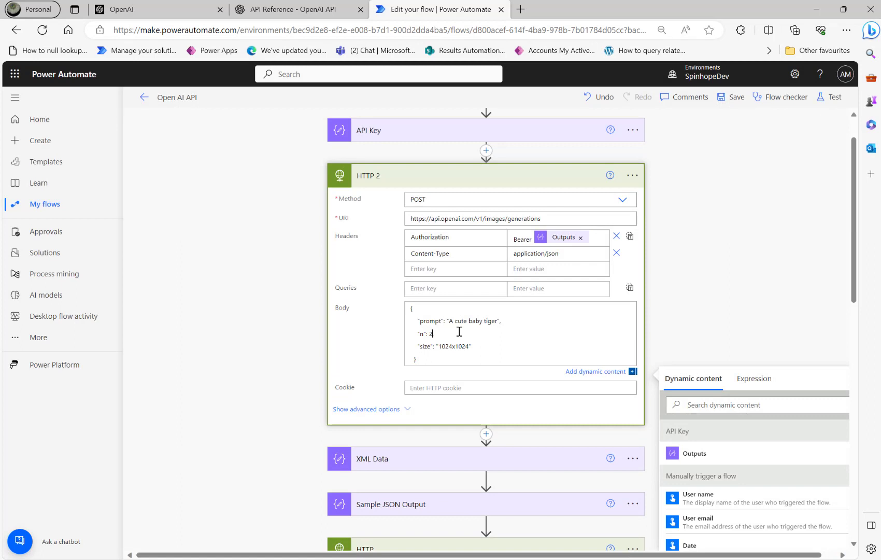
text( 1,)
click(829, 97)
click(717, 125)
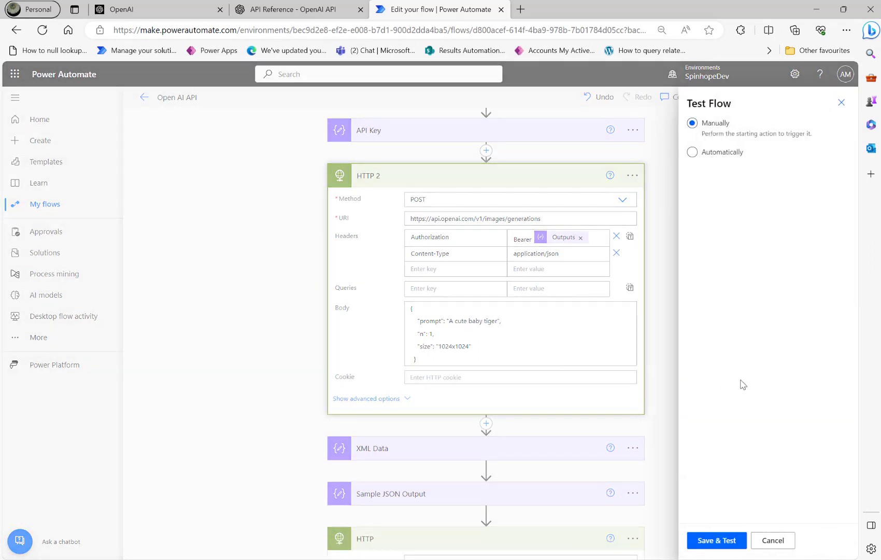
click(719, 542)
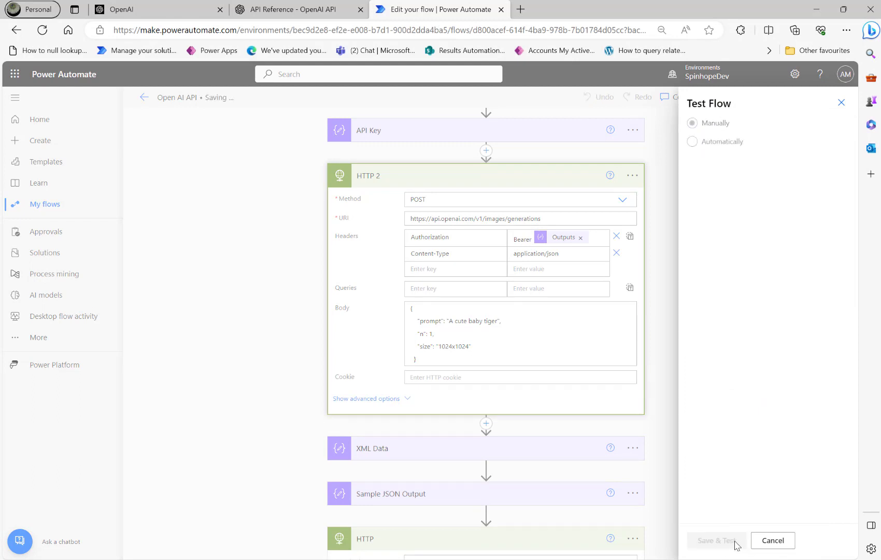
click(774, 541)
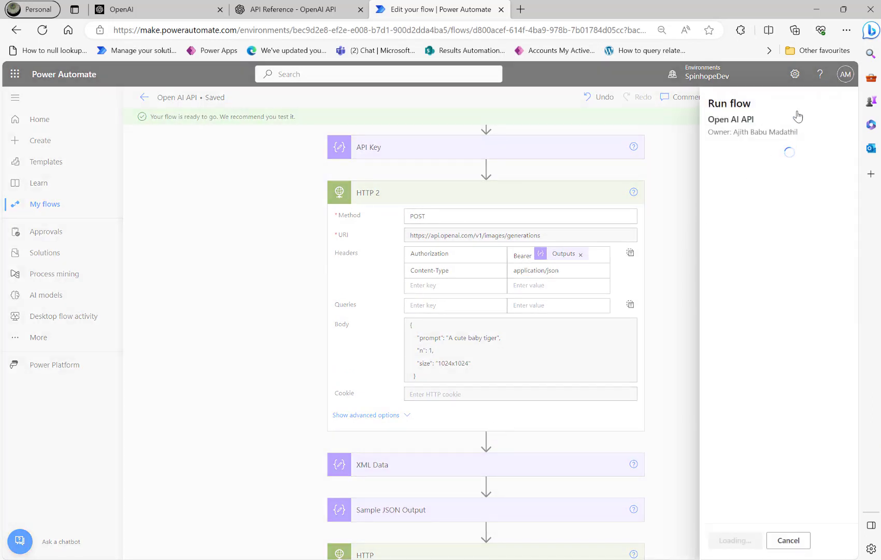
click(787, 539)
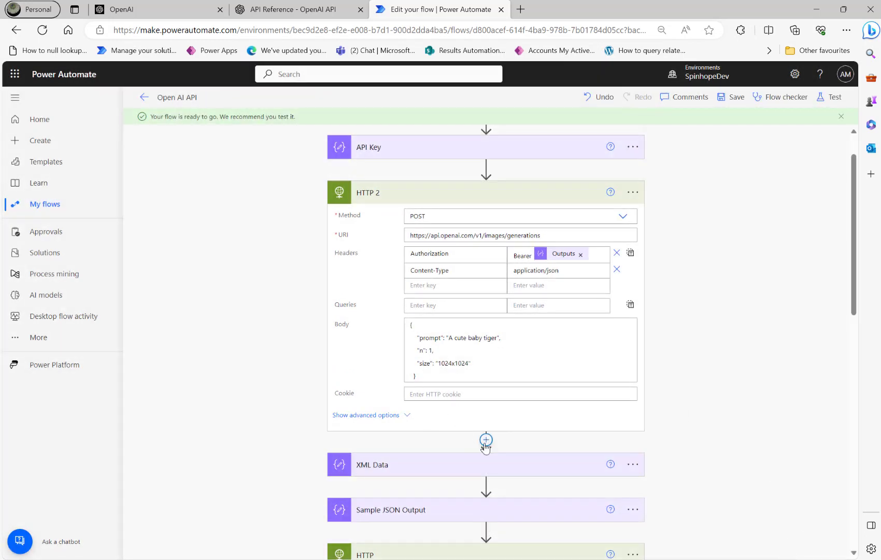
- Insert a Terminate action between HTTP 2 and XML Data and set its status to Succeeded
click(486, 440)
click(477, 457)
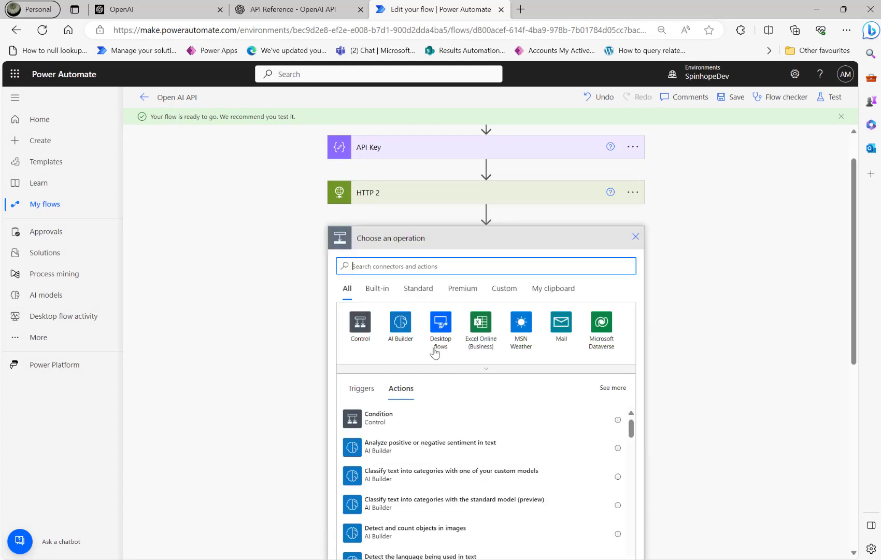
text(terminate)
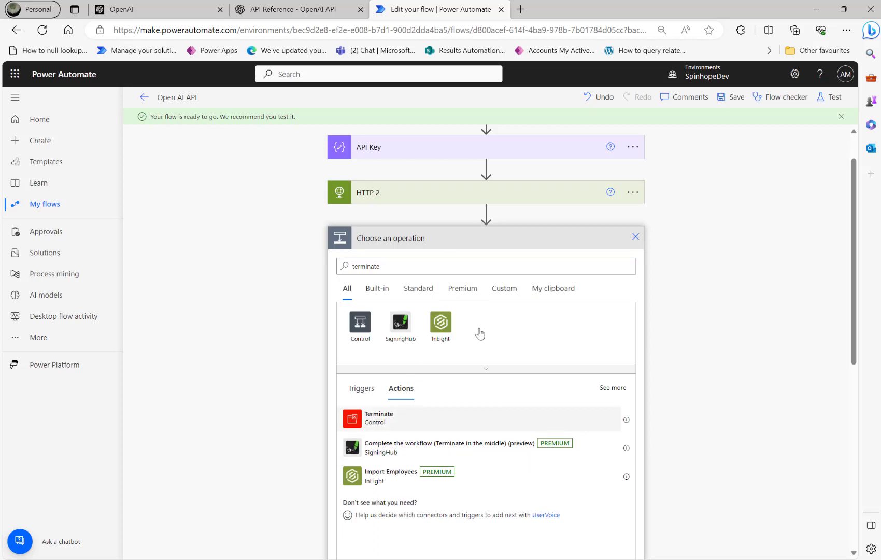
click(456, 418)
click(623, 263)
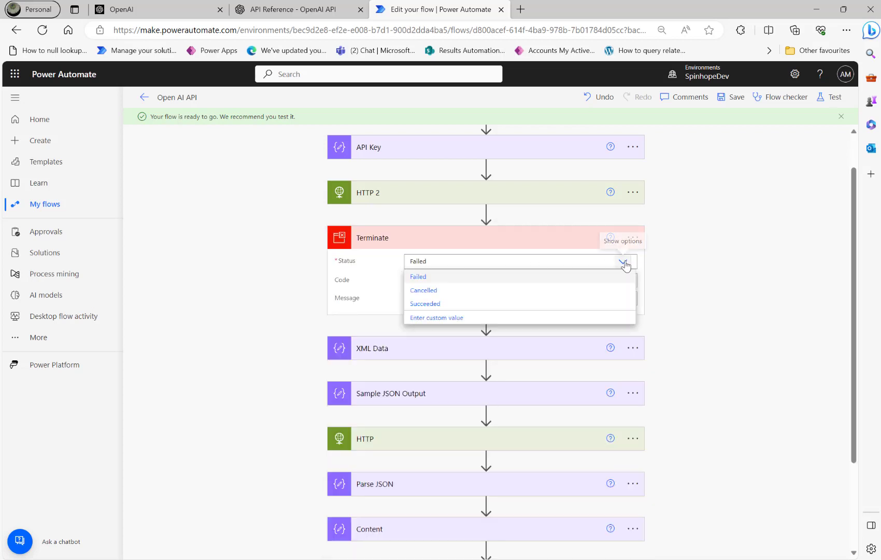
click(435, 305)
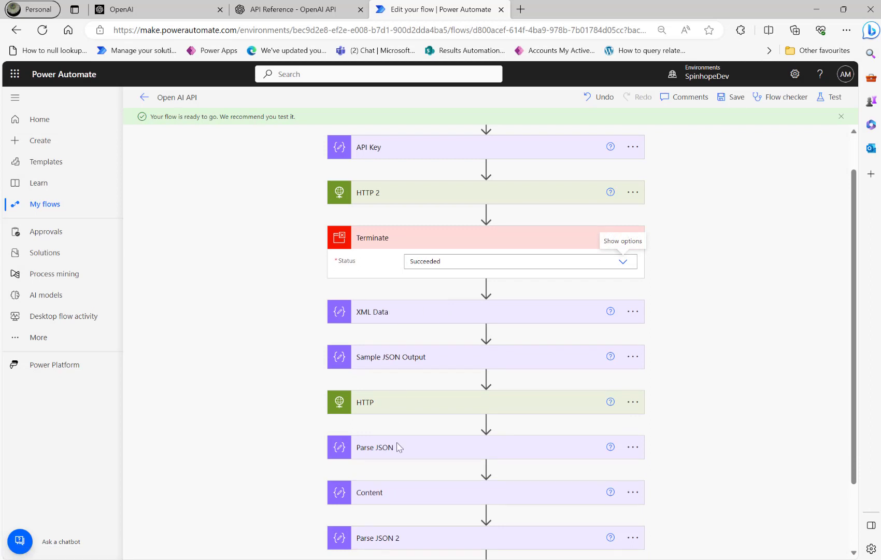
- Save the flow and run it as a manual test
click(827, 106)
click(709, 540)
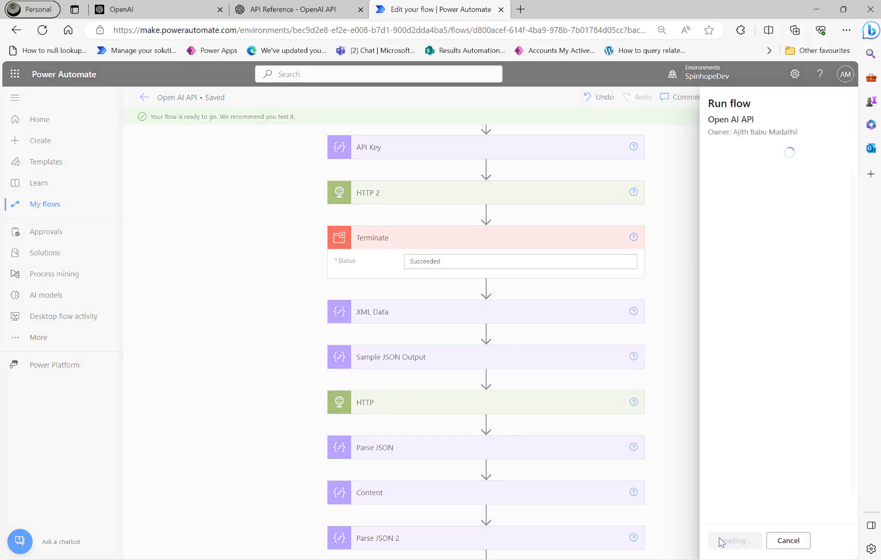
click(717, 541)
click(718, 541)
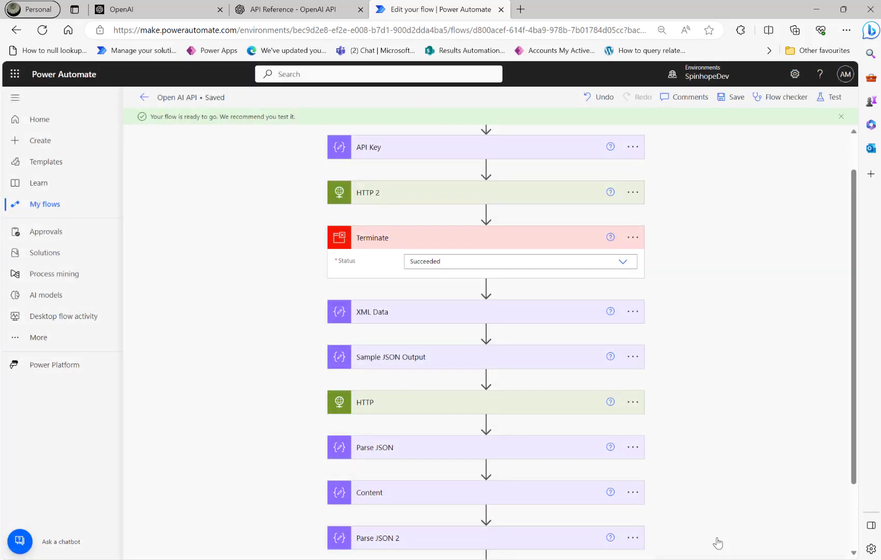
- Glance at the Create image edit reference, then inspect the inputs and outputs of HTTP 2 in the flow run
click(293, 10)
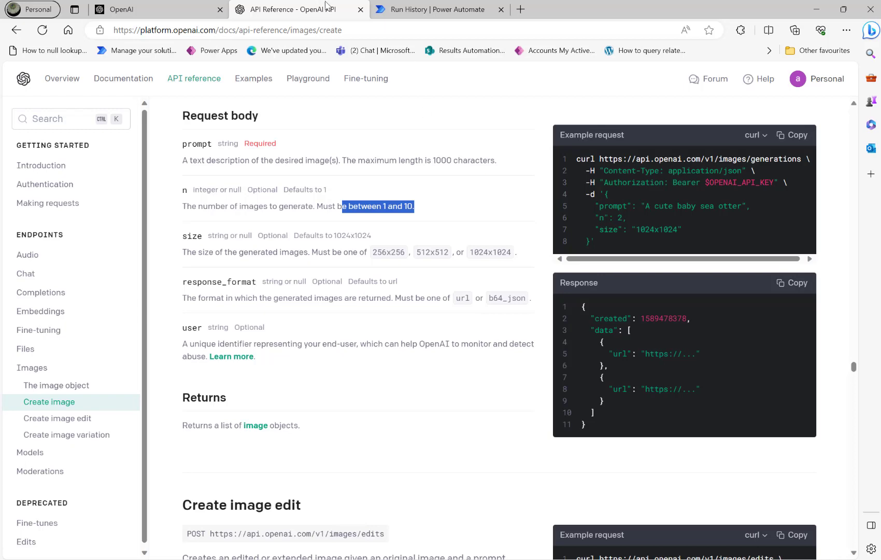
scroll(402, 377, down, 5)
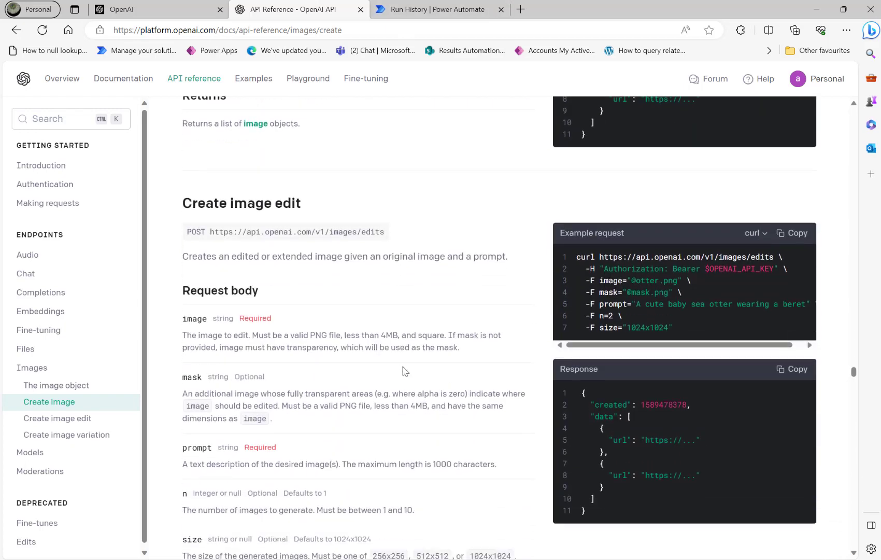
click(412, 10)
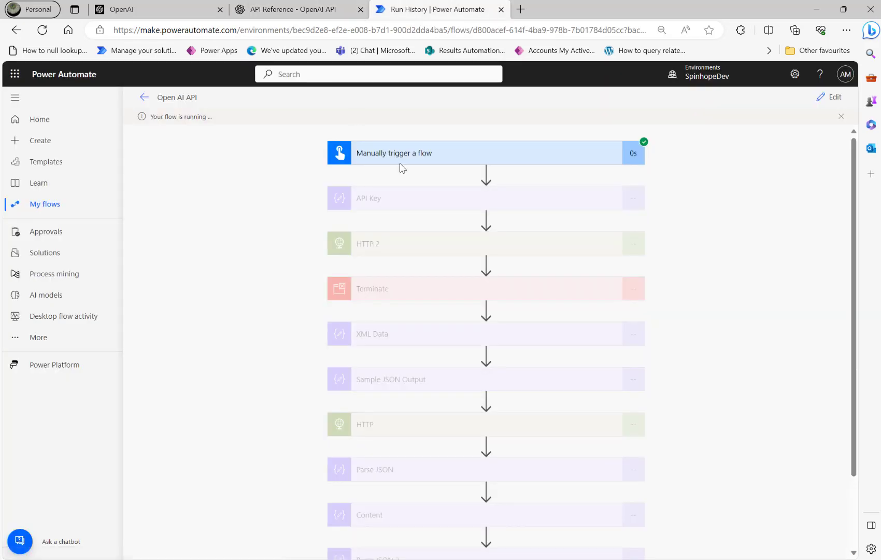
click(423, 251)
scroll(450, 386, down, 3)
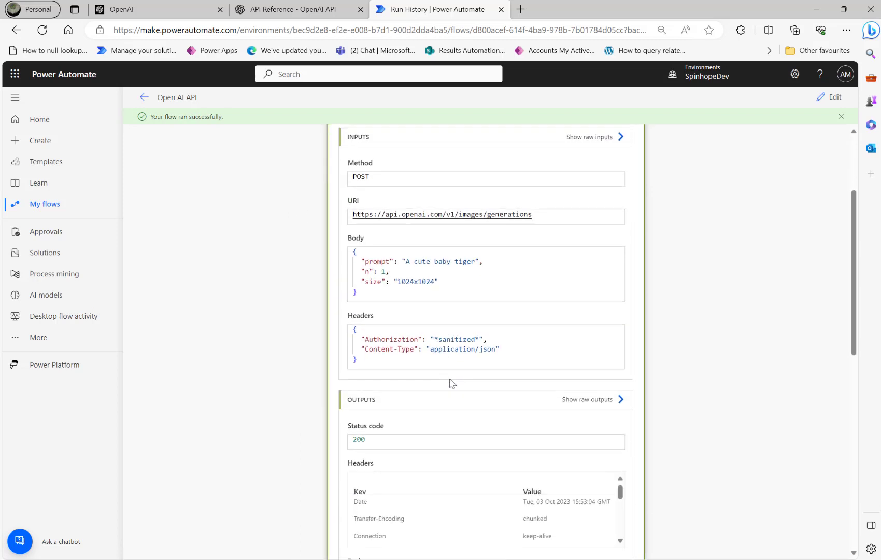
scroll(450, 384, down, 4)
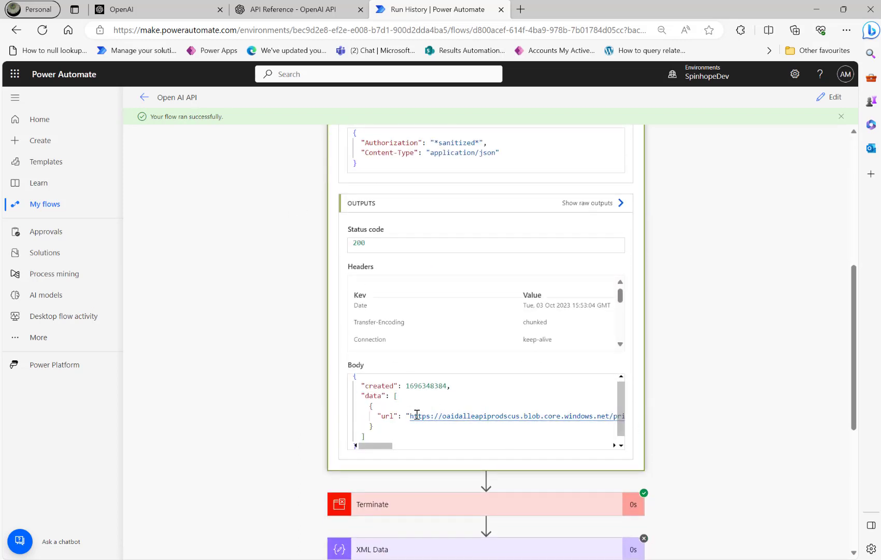
- Copy the image URL from the HTTP 2 output body, view the image in a new browser tab and close that tab
drag(411, 417, 620, 417)
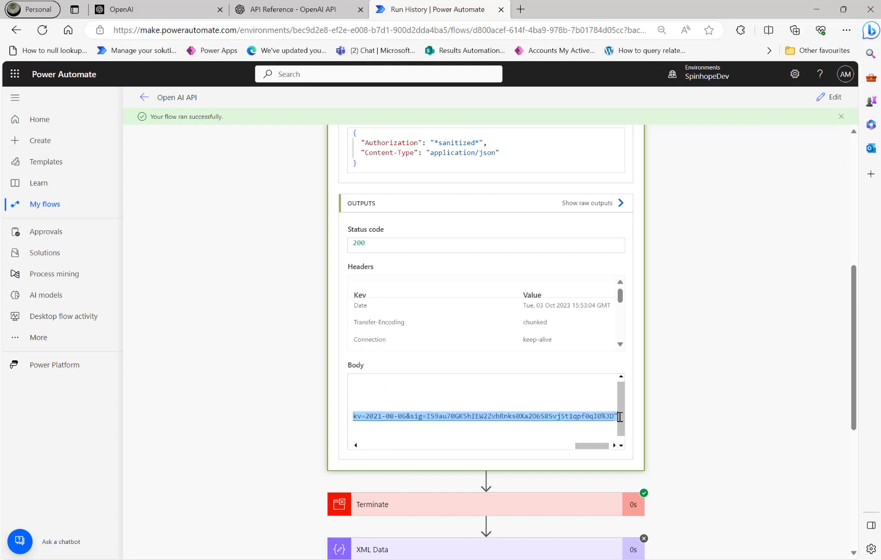
click(521, 10)
key(ctrl+v)
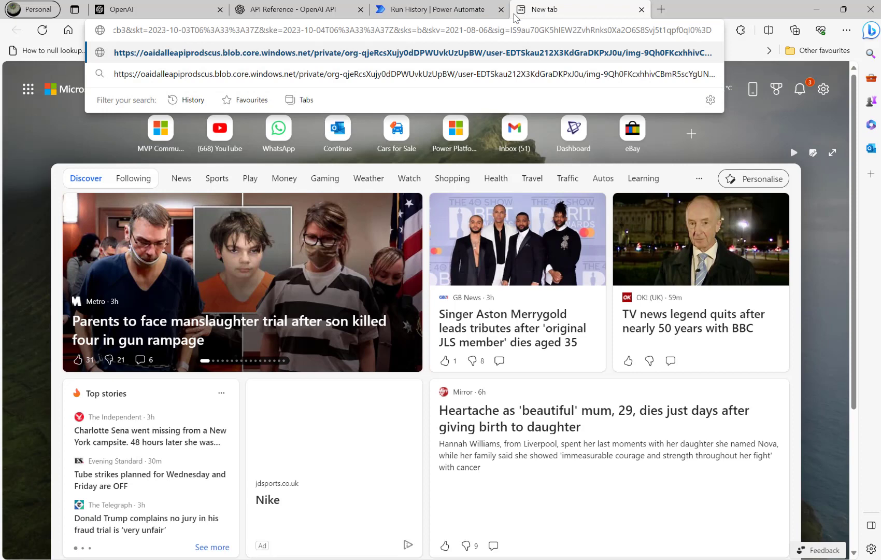
key(Return)
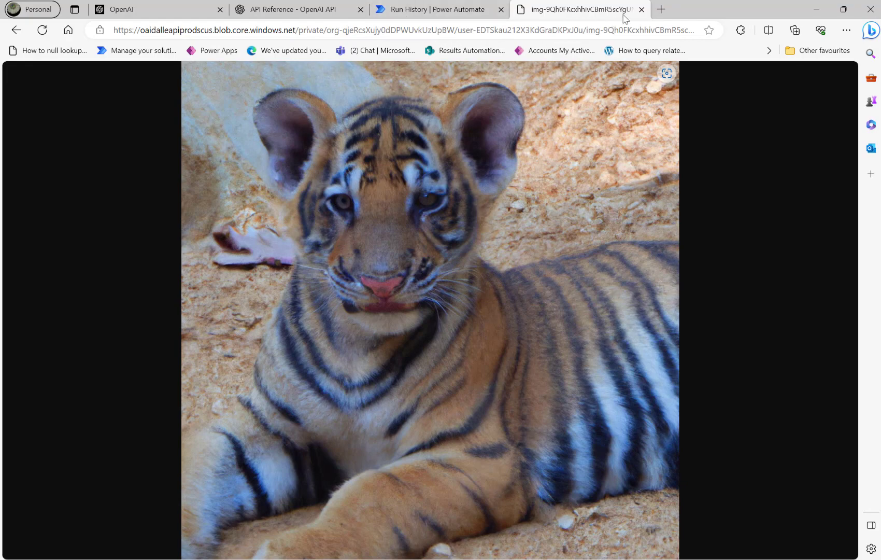
click(642, 9)
- Review the Fine-tuning and Files endpoints in the OpenAI API reference and return to the flow run
click(304, 13)
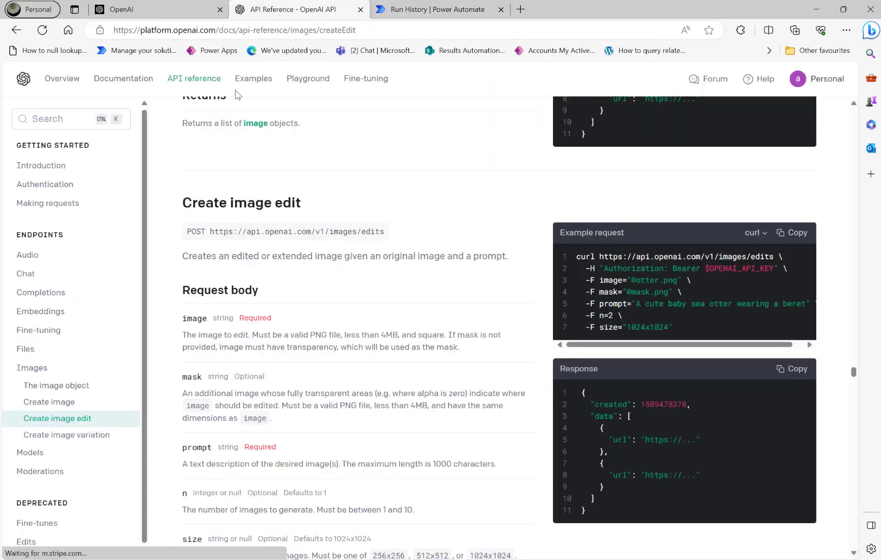
click(399, 14)
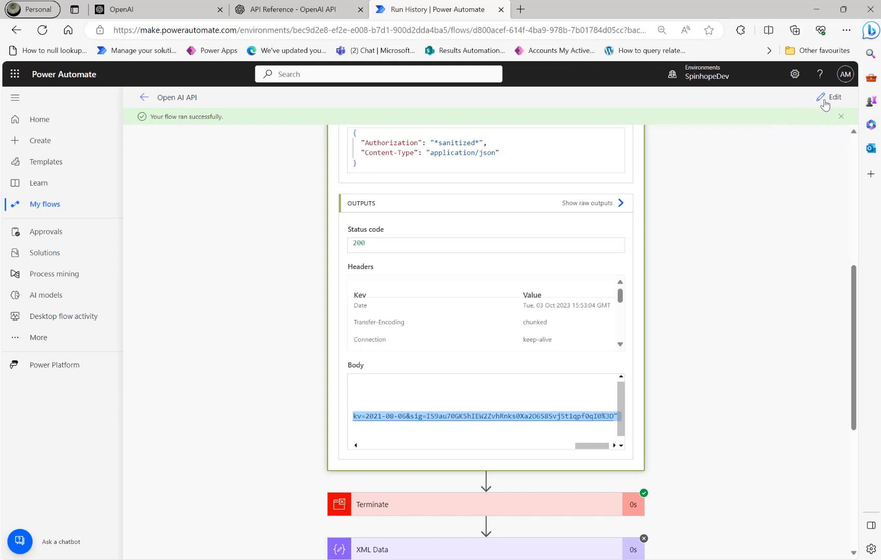
click(253, 12)
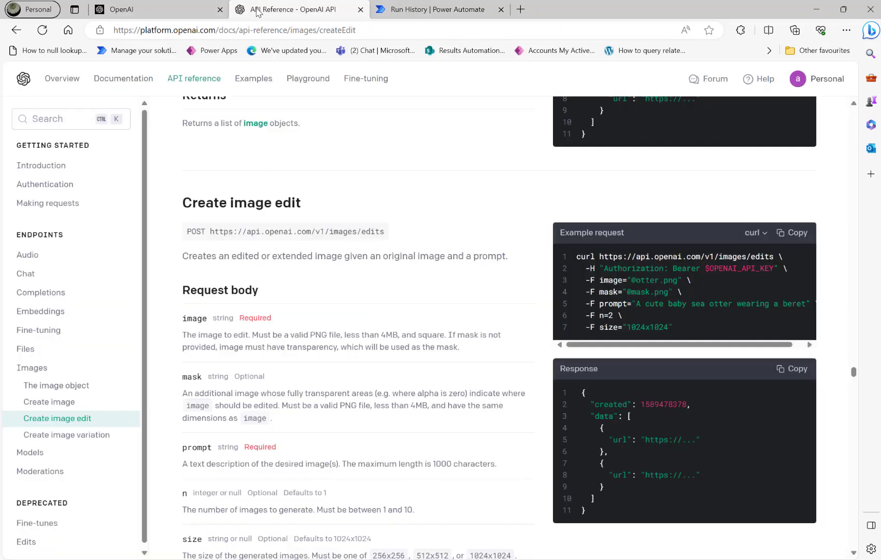
click(39, 333)
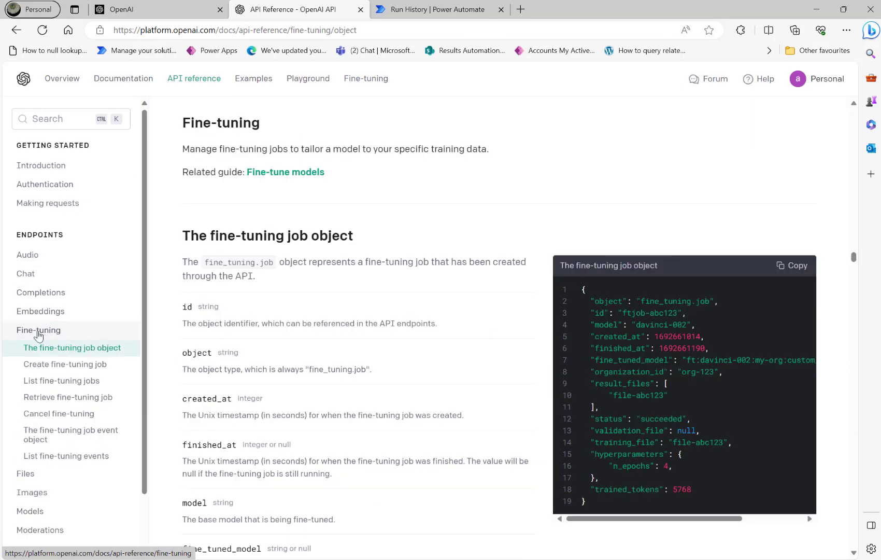
click(33, 474)
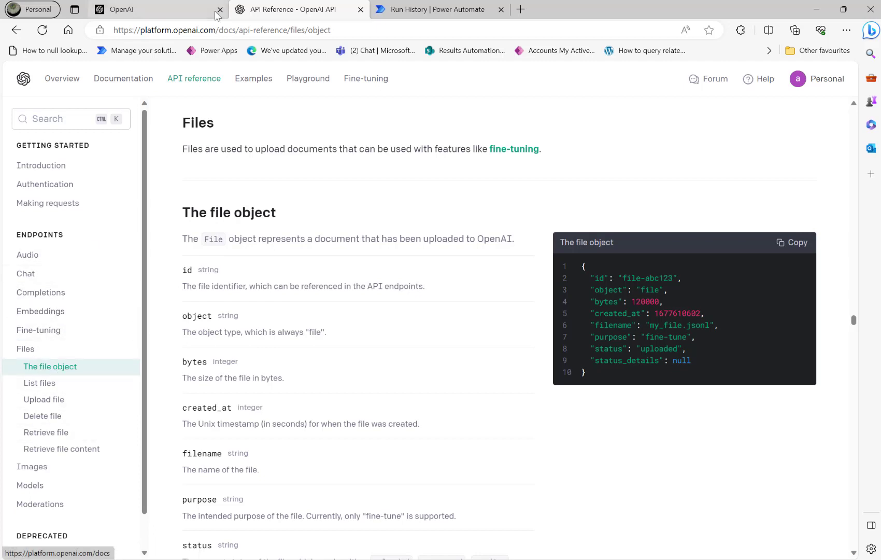
click(402, 10)
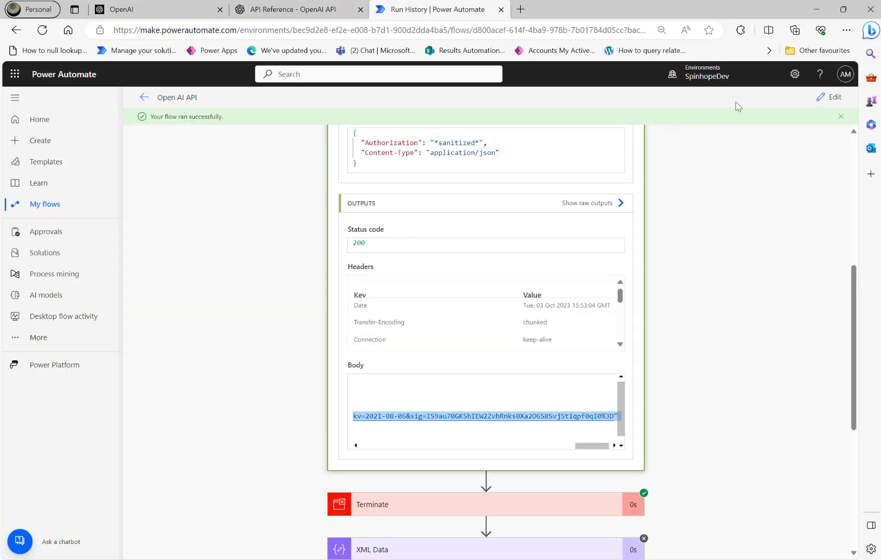